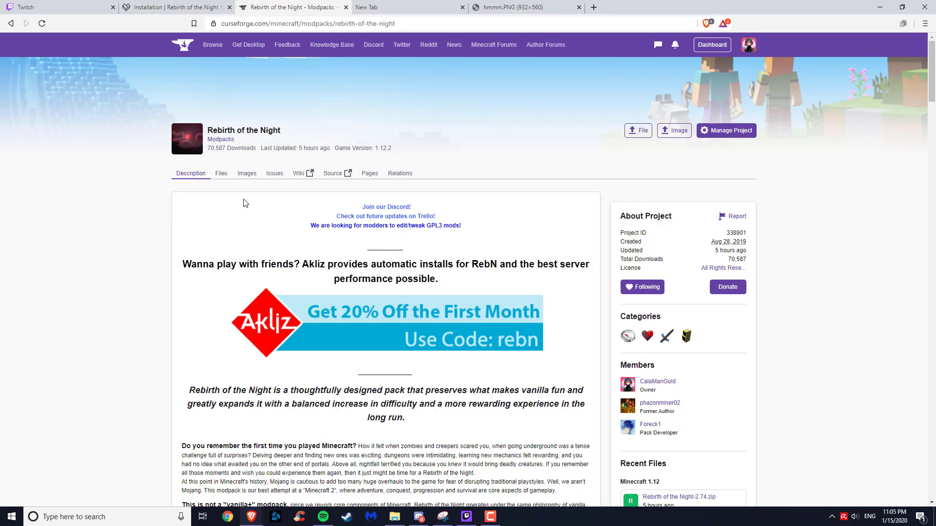
Show the Twitch downloads page in the browser and highlight its web address
click(78, 7)
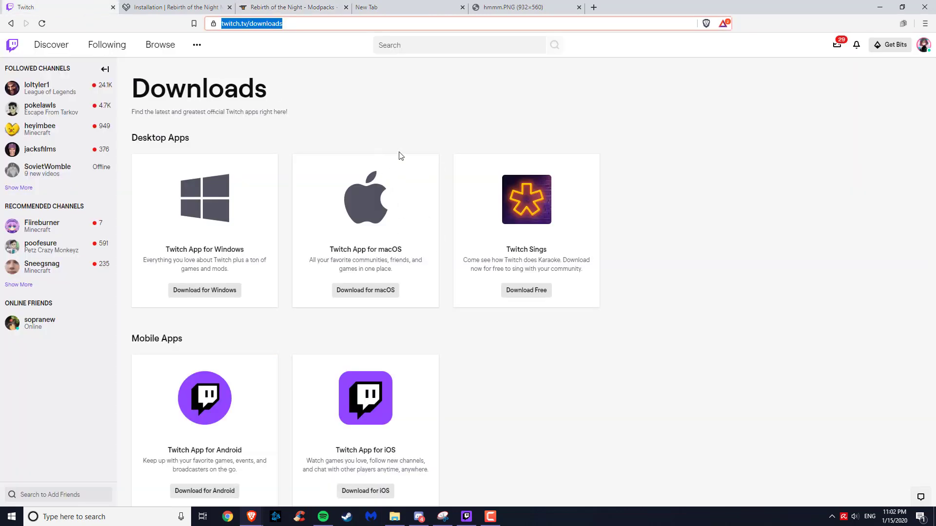
click(283, 25)
drag(327, 24, 195, 19)
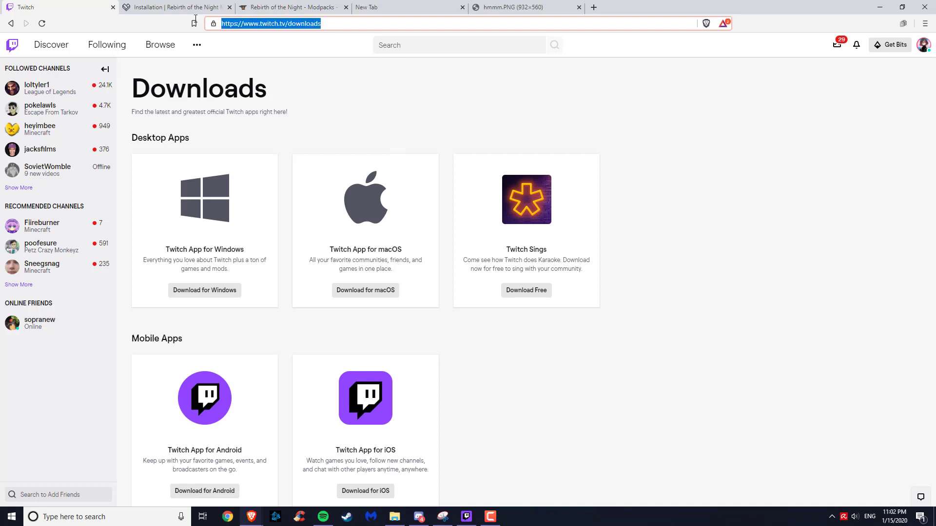
click(335, 132)
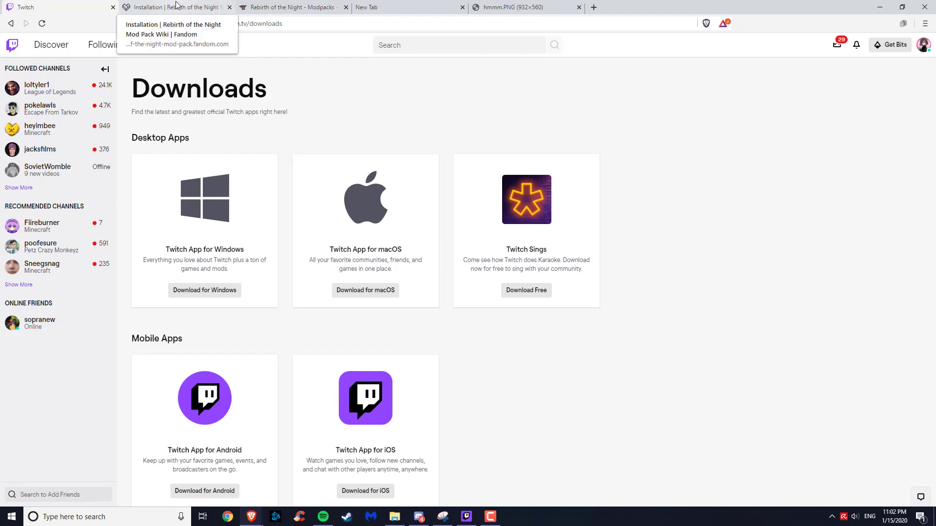
Switch to the Twitch desktop app and install the Minecraft support from its mods section
click(467, 517)
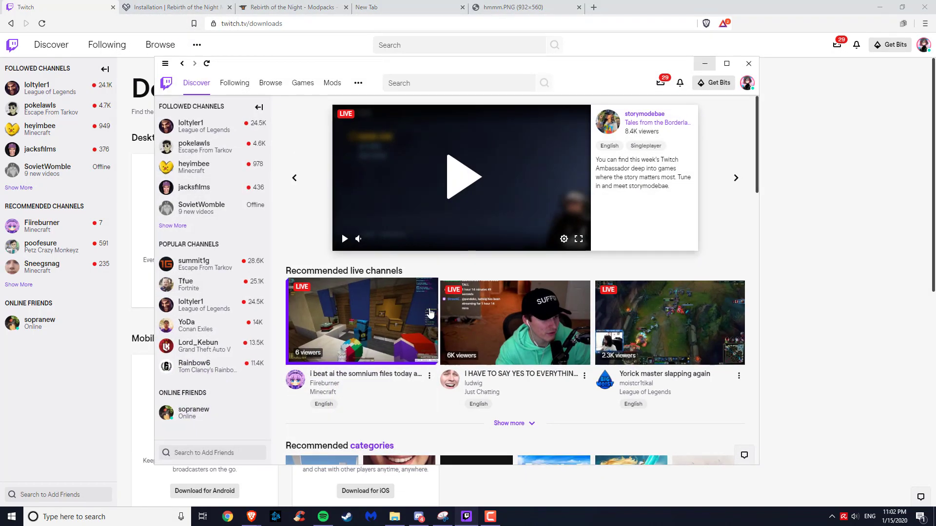
drag(444, 63, 425, 36)
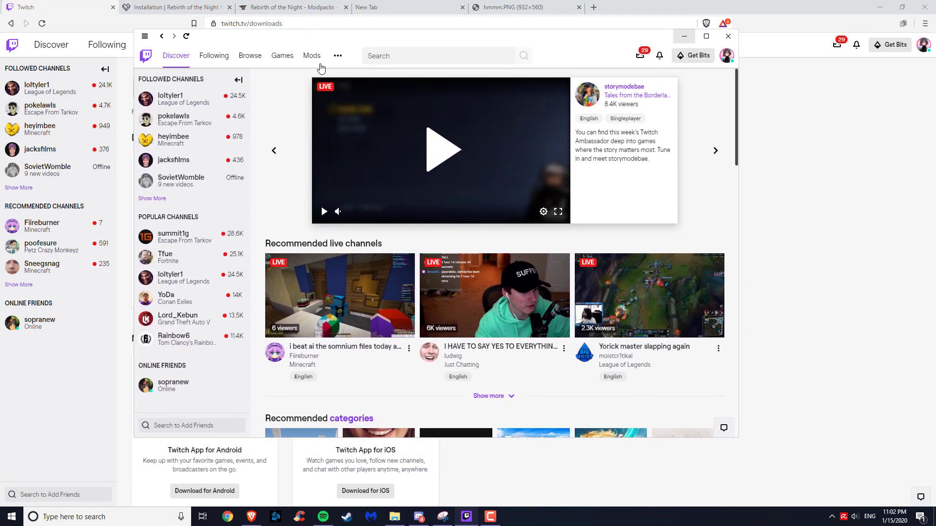
click(310, 56)
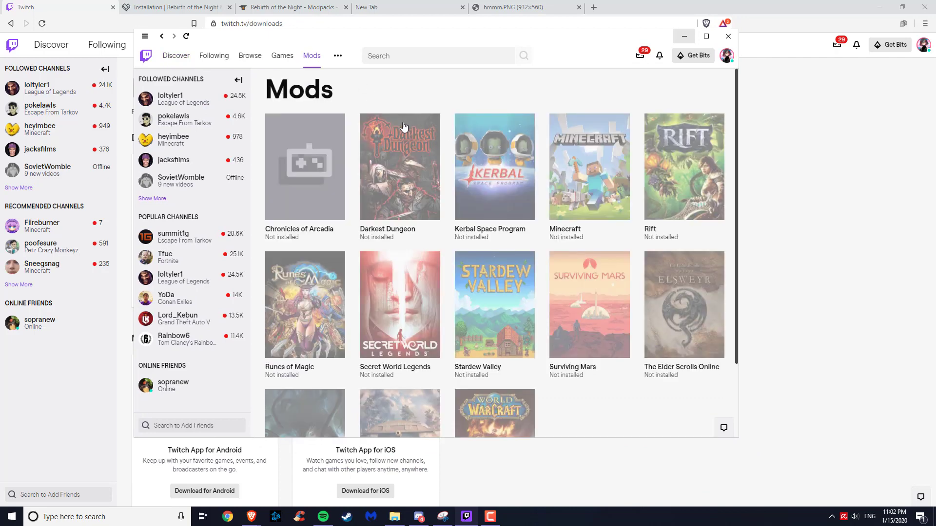
click(563, 170)
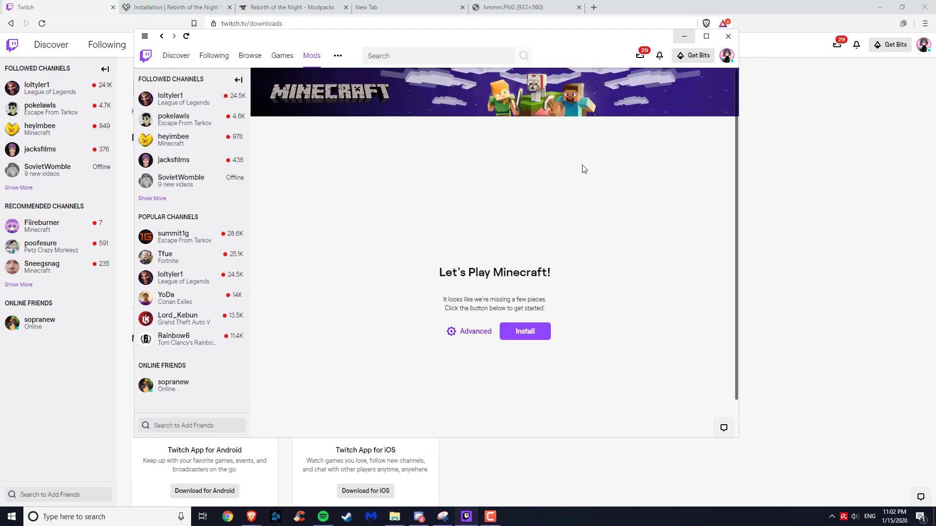
click(519, 340)
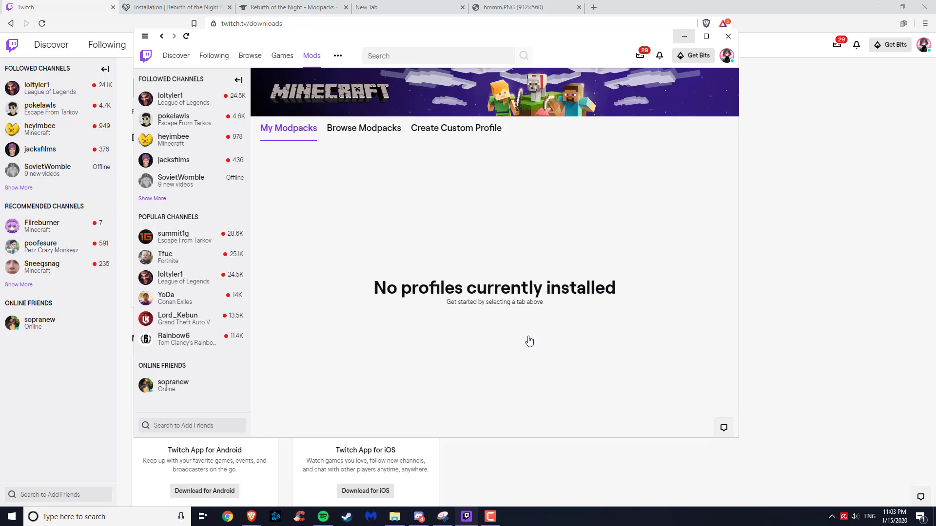
Install the Rebirth of the Night modpack from the featured Minecraft modpacks and return to the installed modpacks
click(376, 129)
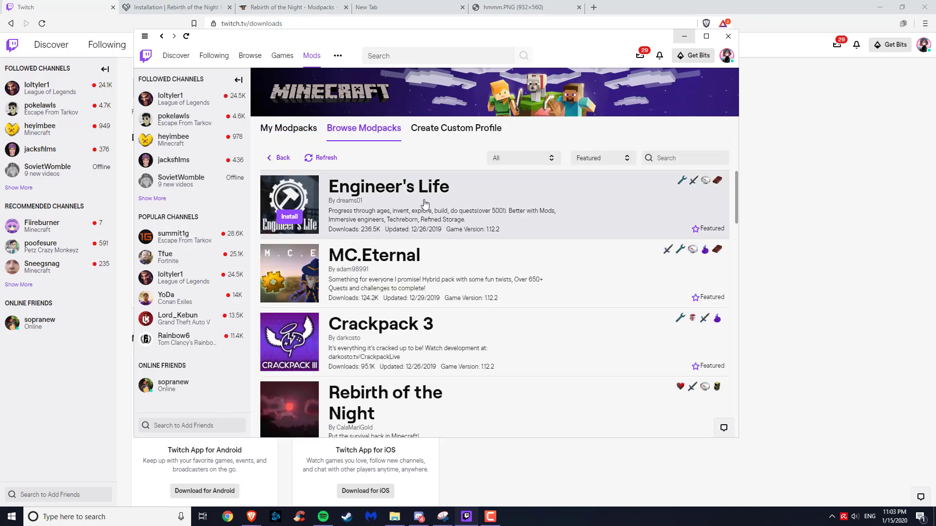
scroll(402, 352, down, 3)
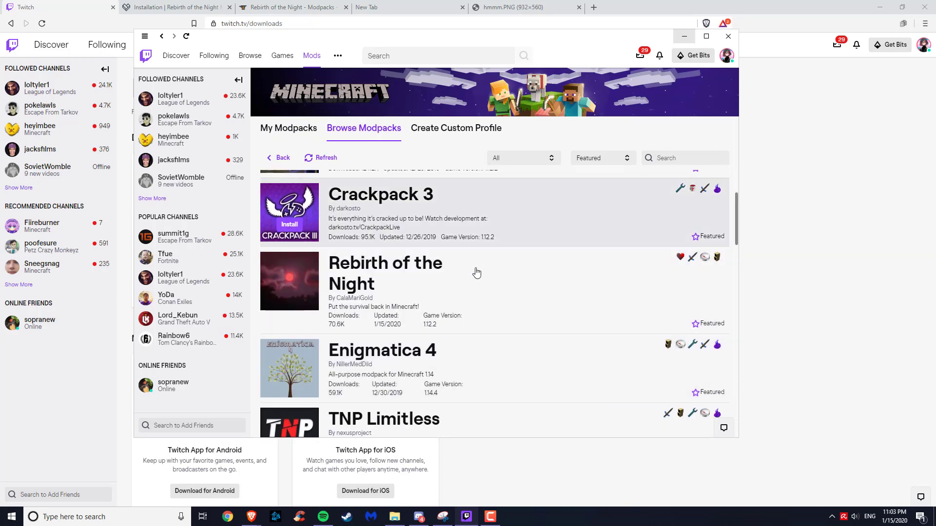
mouse_move(286, 316)
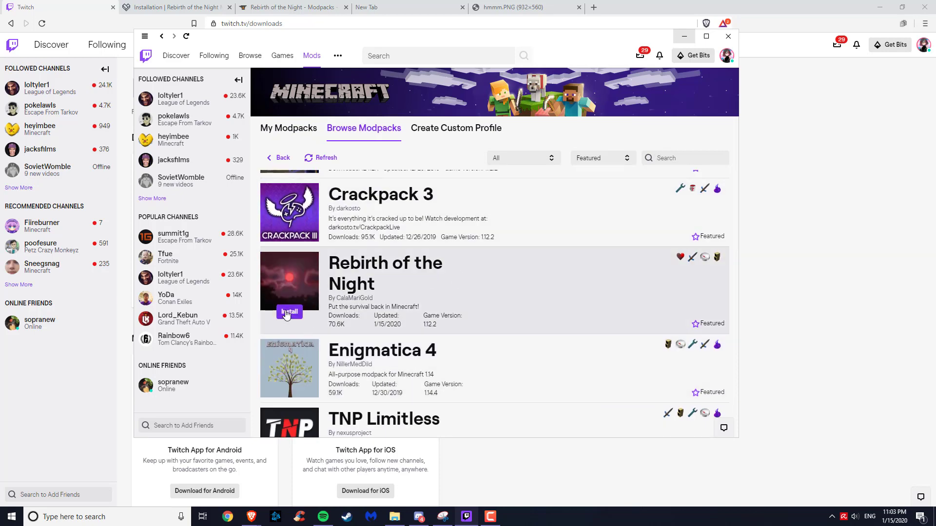
click(287, 315)
click(295, 130)
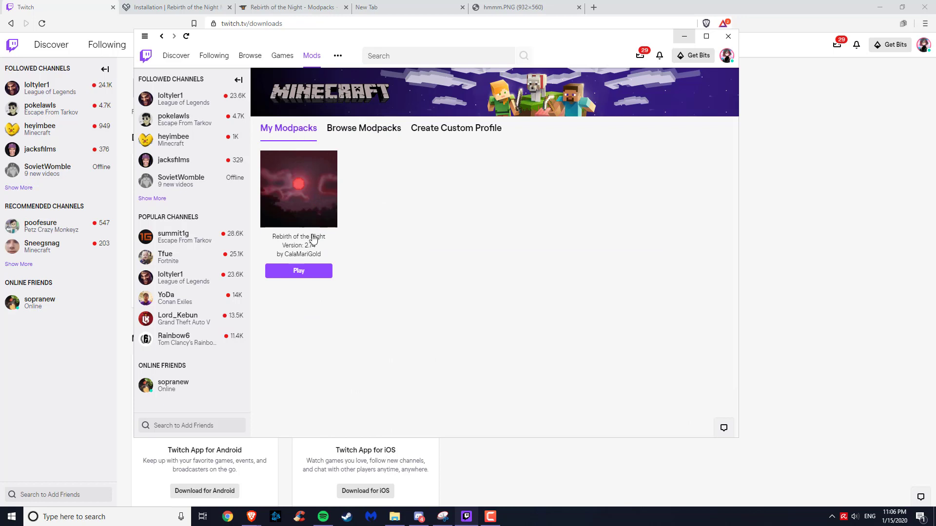
Turn off the system memory settings in the Rebirth of the Night profile options and save a custom memory allocation
click(312, 251)
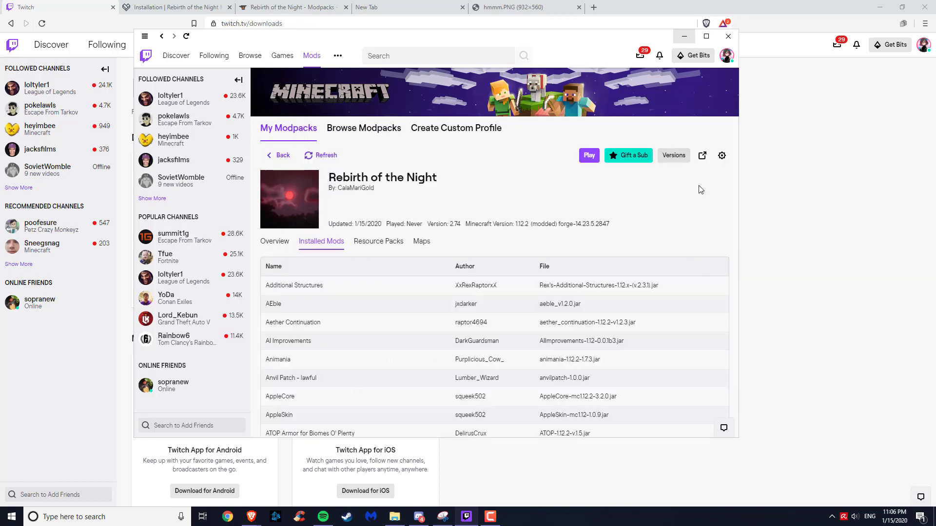
click(722, 157)
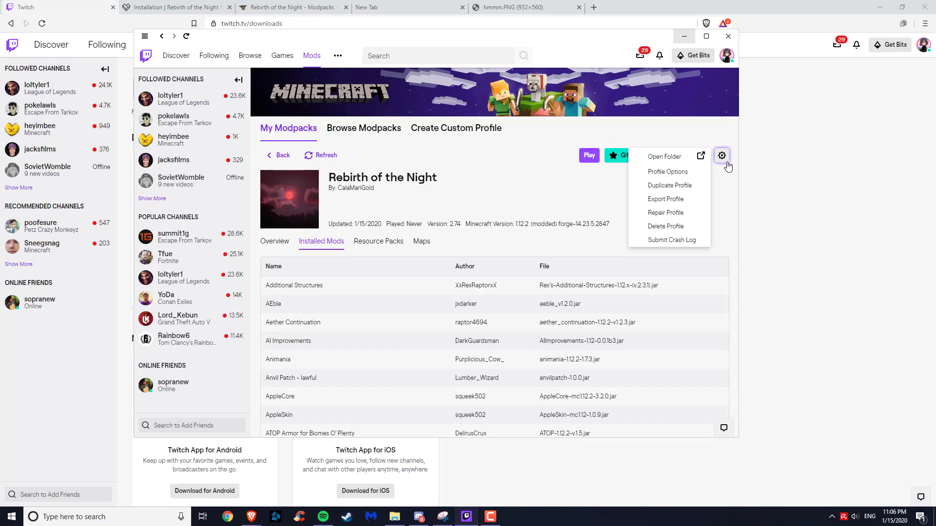
click(670, 178)
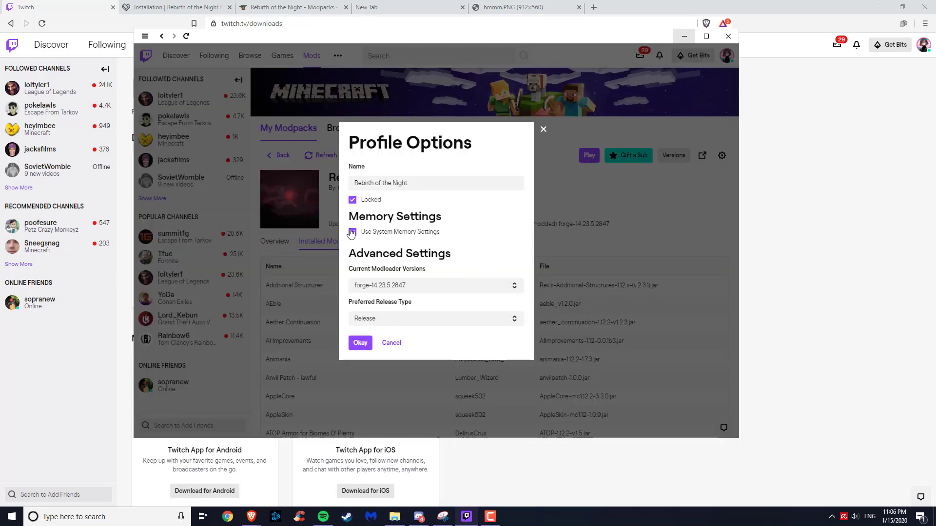
click(352, 232)
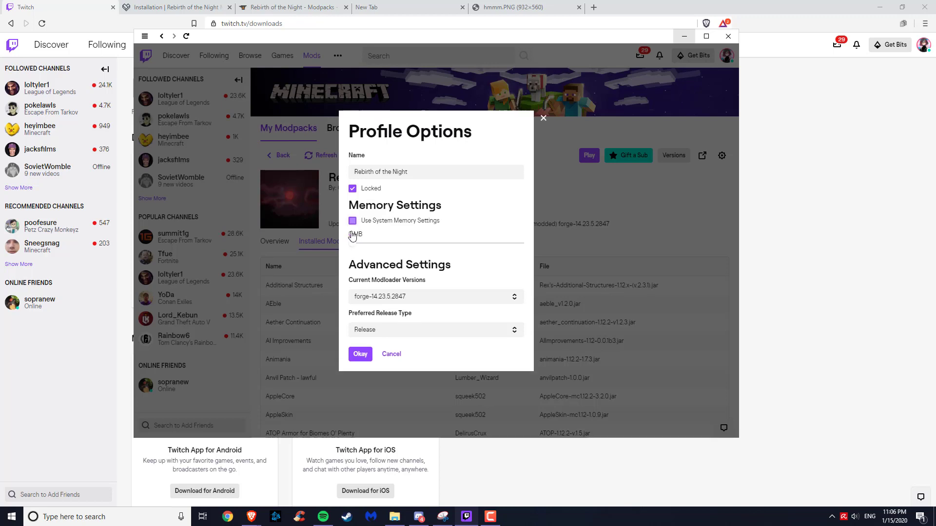
drag(356, 247, 437, 246)
drag(435, 246, 431, 246)
drag(428, 248, 409, 246)
click(359, 354)
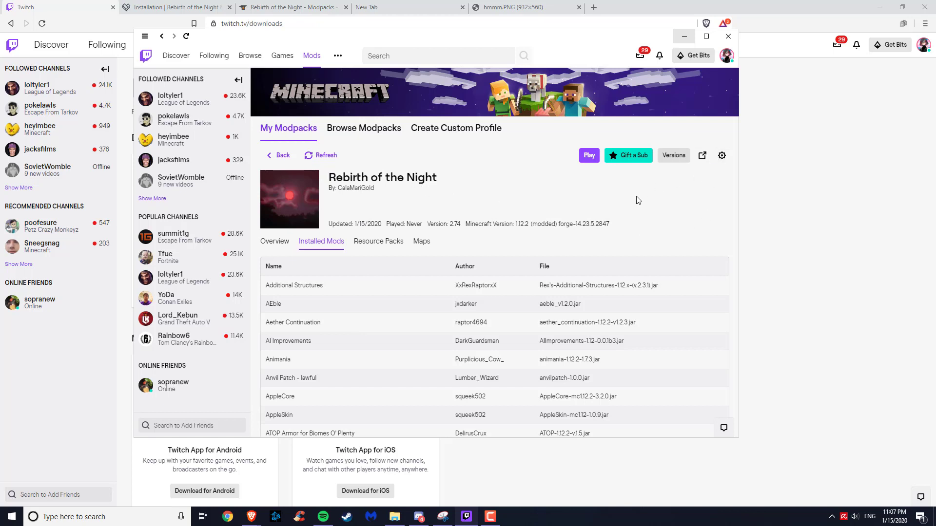
Open the Rebirth of the Night instance folder from the modpack page and minimize the Twitch app
click(721, 156)
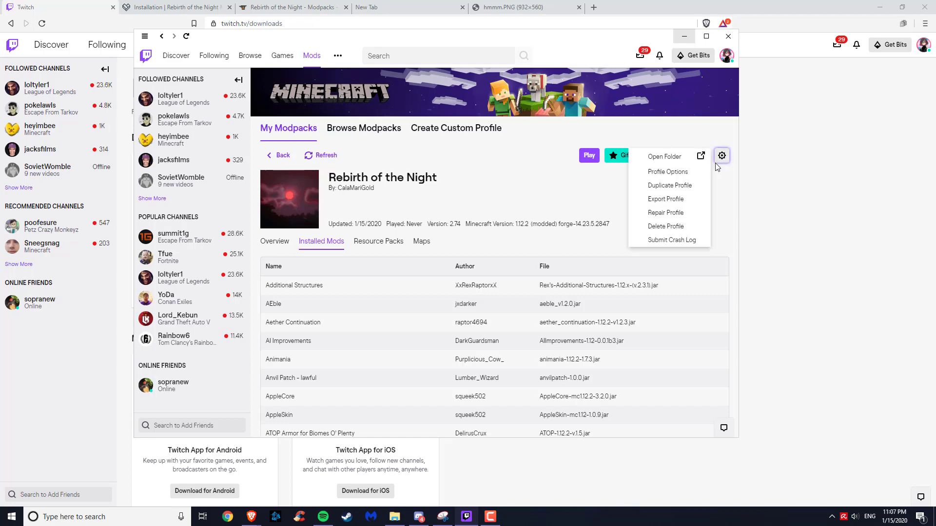
click(670, 158)
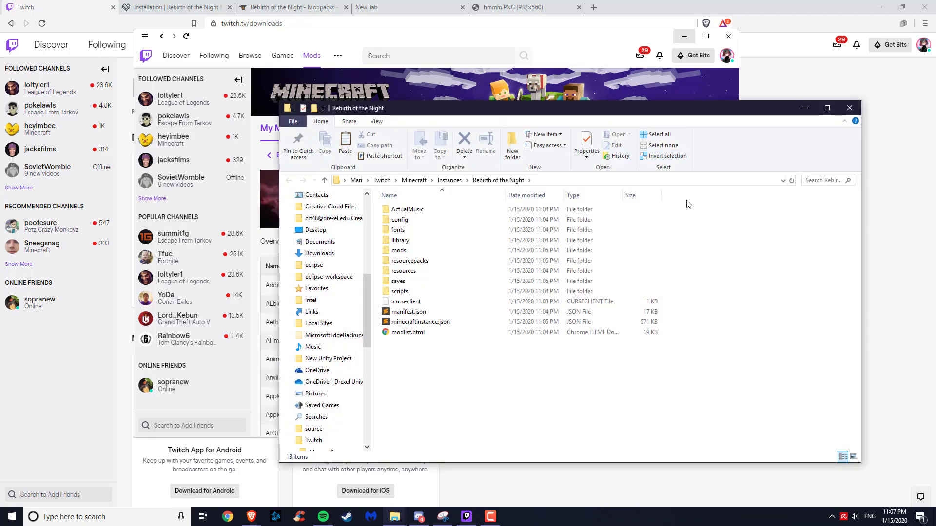
drag(530, 114, 581, 90)
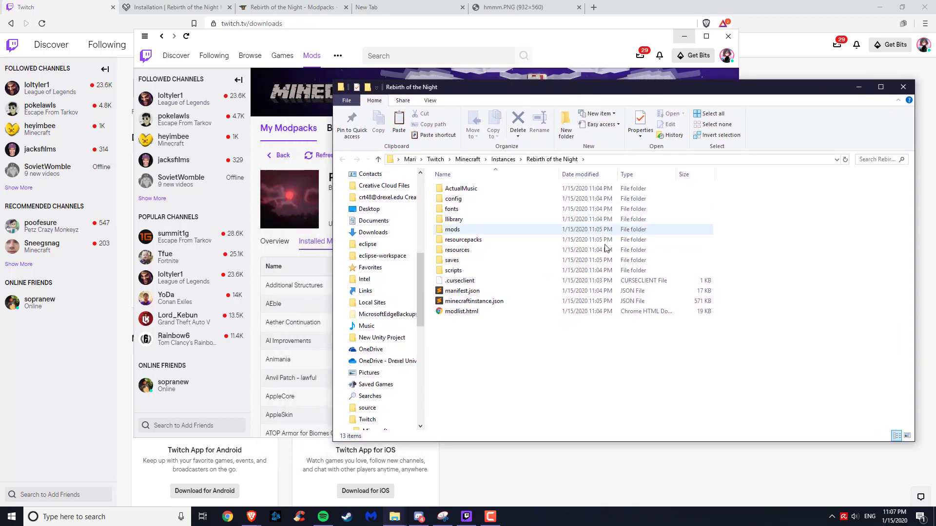
click(684, 36)
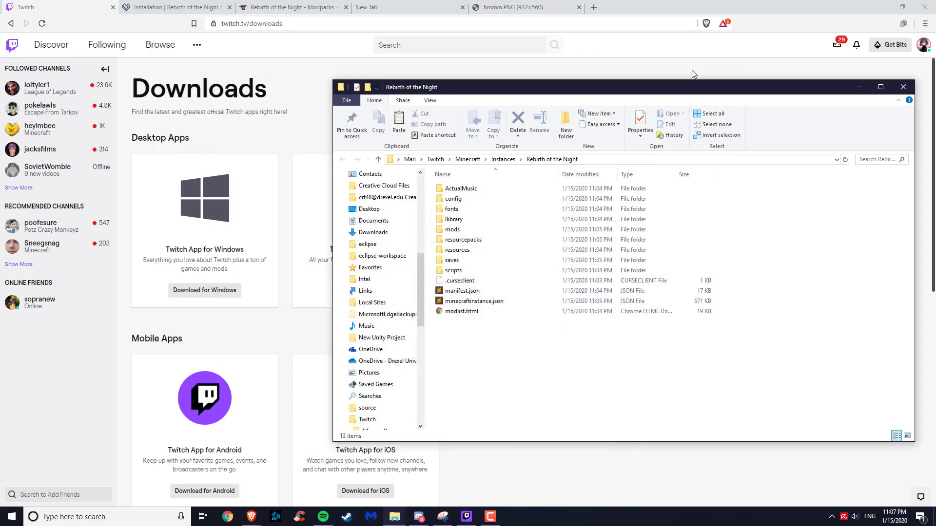
Switch to the wiki's Installation page in the browser and open the OptiFine_1.12.2_HD_U_F4.jar link from the Optifine section
click(663, 58)
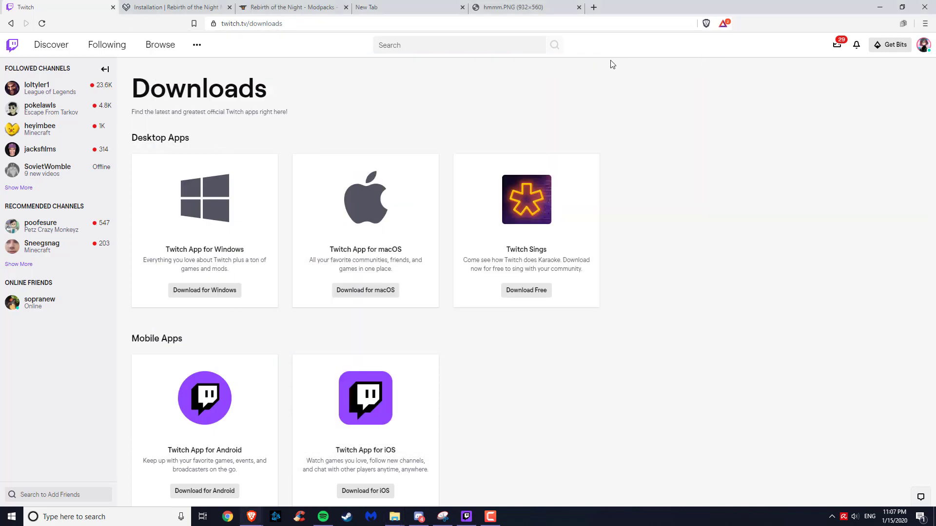
click(208, 3)
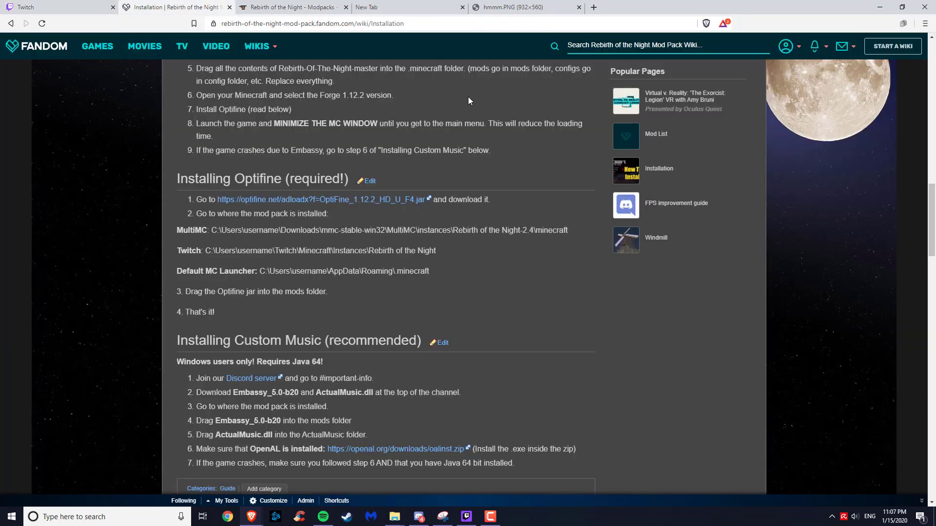
scroll(457, 140, up, 3)
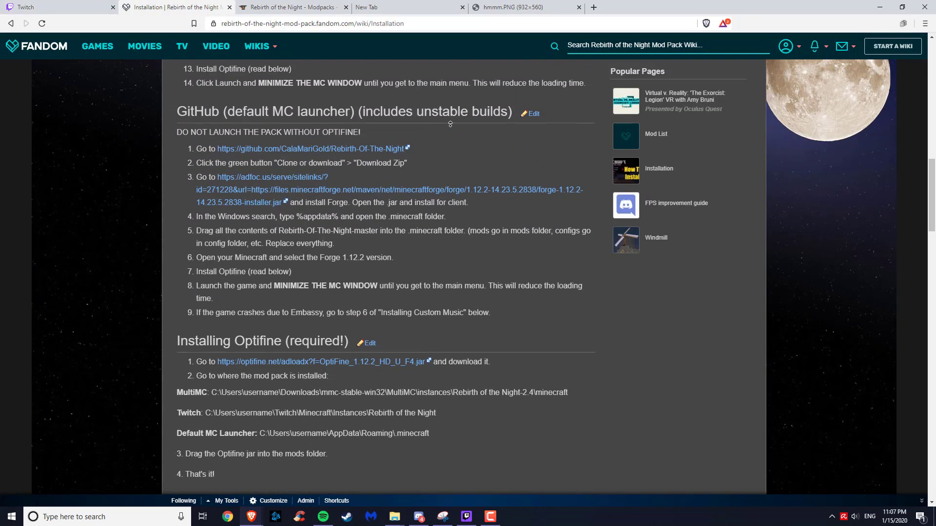
scroll(455, 184, down, 2)
drag(344, 231, 178, 231)
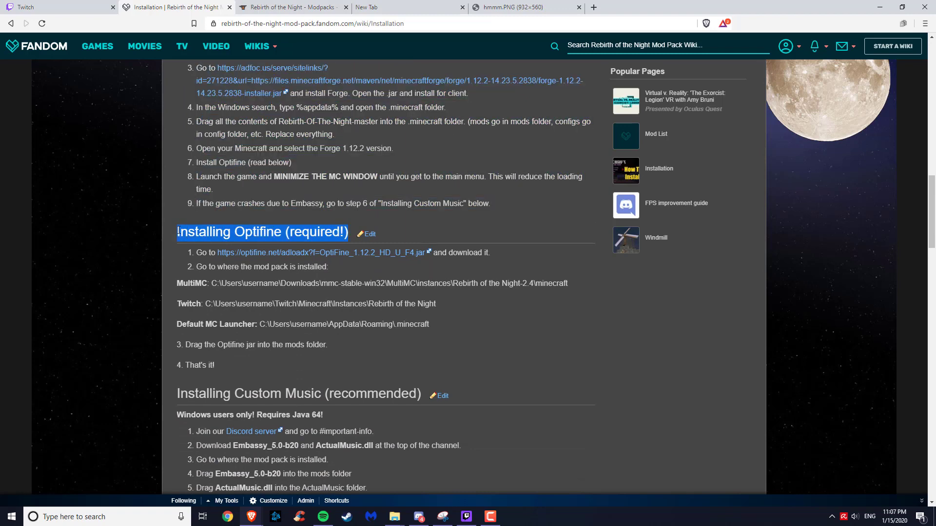
click(332, 288)
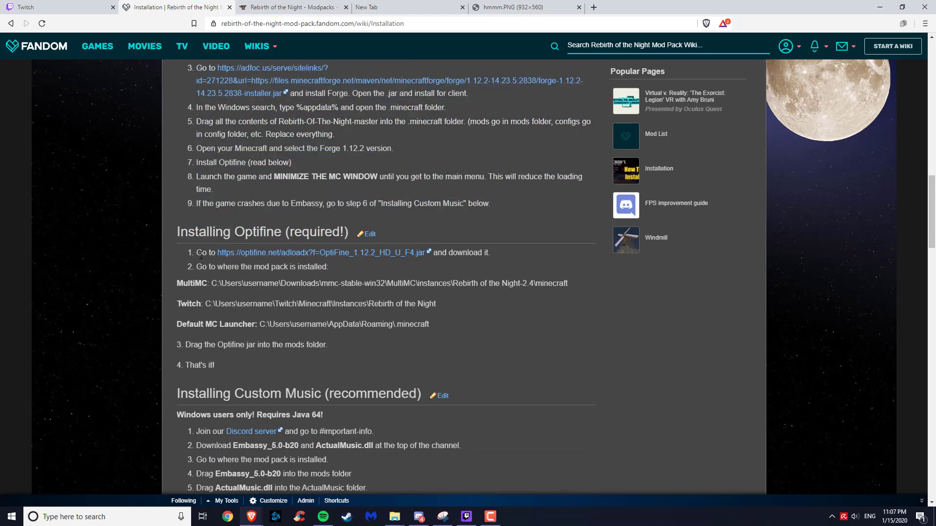
click(356, 259)
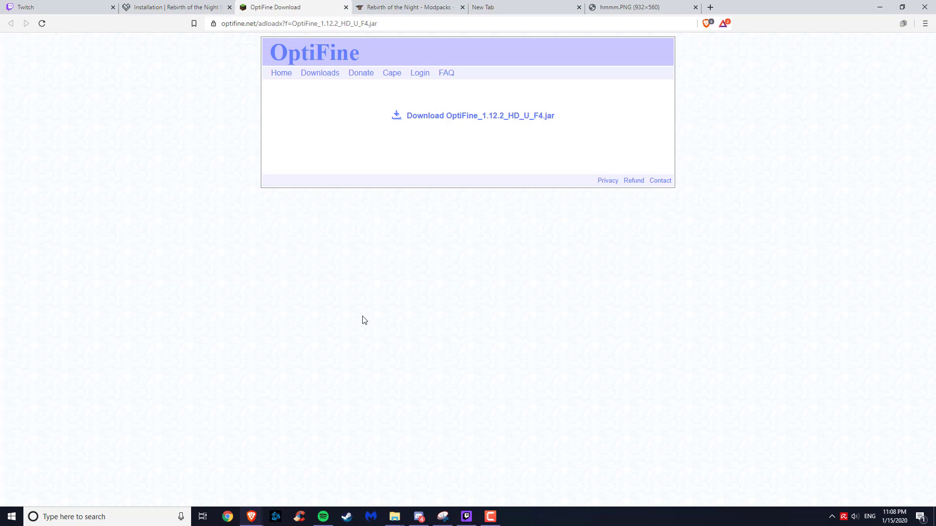
Switch to the RebN Files folder and review the OptiFine_1.12.2_HD_U_F4.jar, Embassy_5.0-b20.jar and ActualMusic.dll files
mouse_move(394, 516)
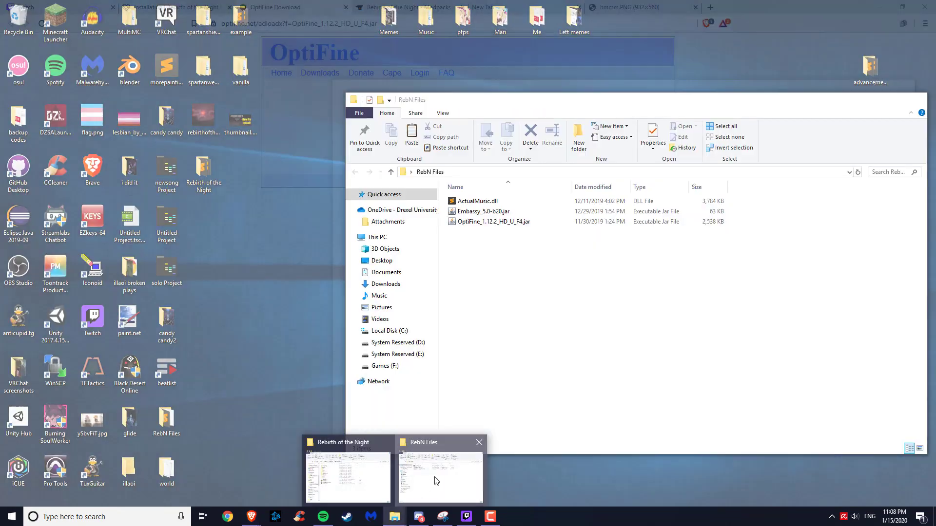
click(436, 481)
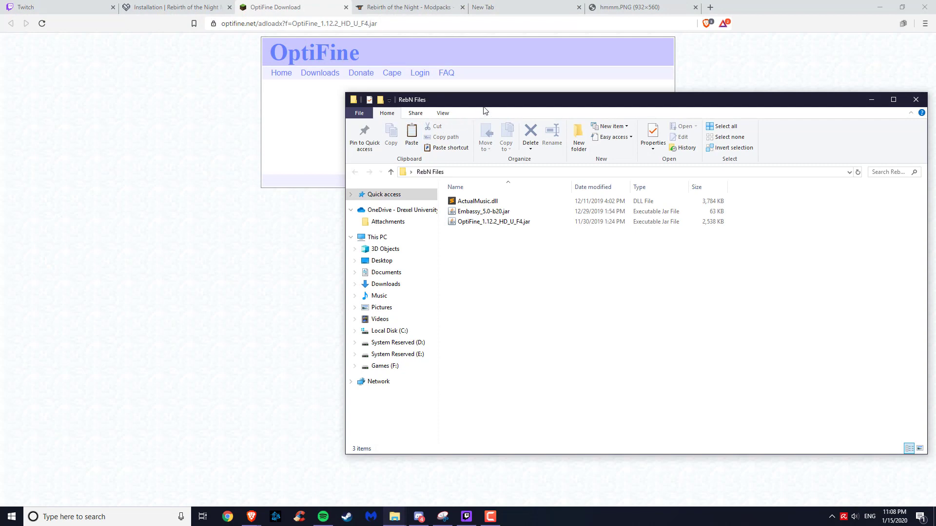
drag(493, 102, 393, 85)
click(386, 207)
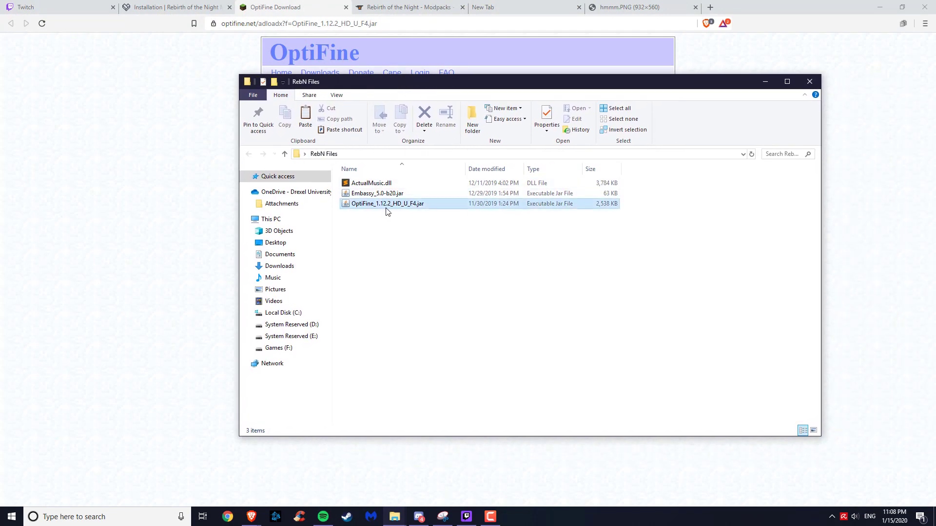
drag(566, 193, 546, 183)
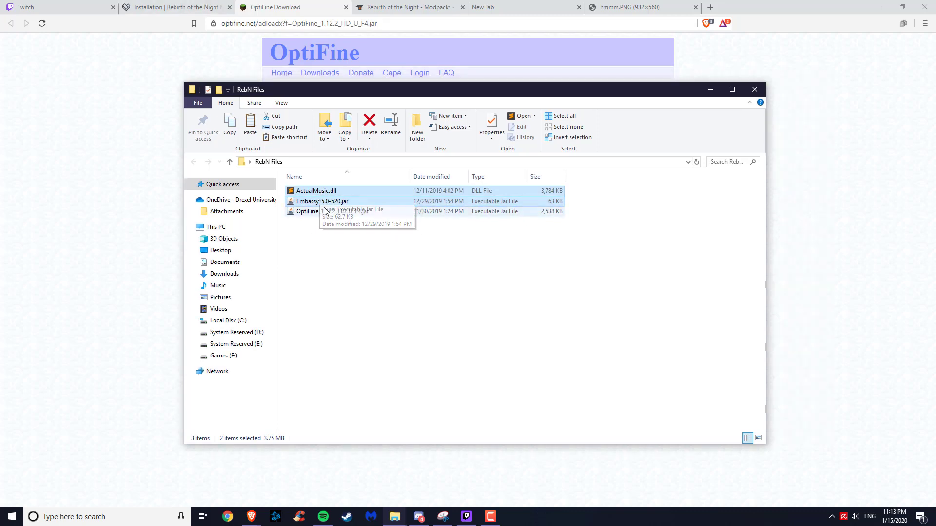
drag(340, 231, 320, 181)
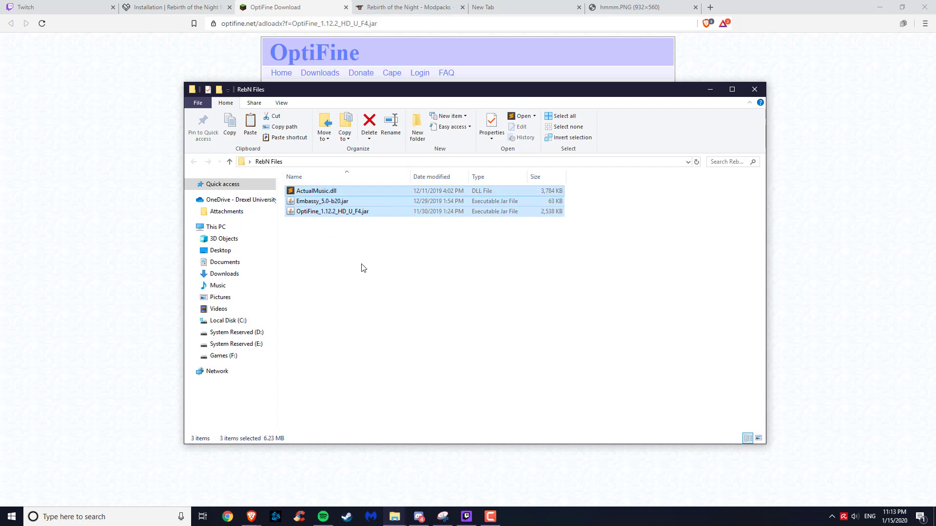
click(347, 260)
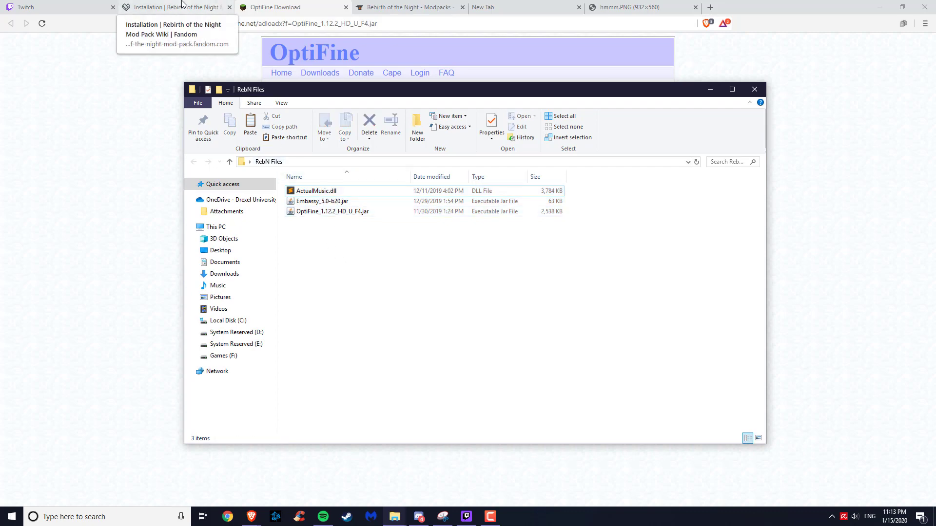
Return to the wiki's Installation page and read the Java requirement in the Installing Custom Music section
click(182, 5)
drag(200, 211, 392, 211)
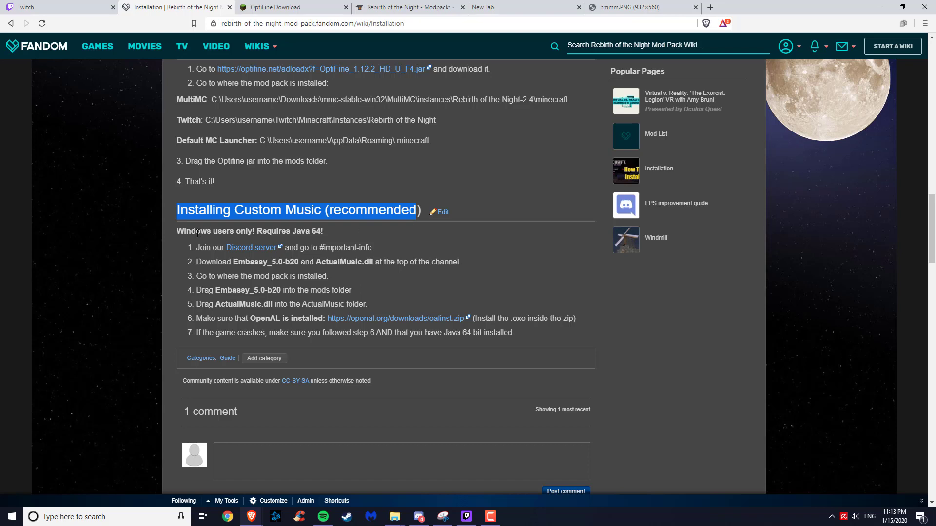
drag(177, 232, 330, 232)
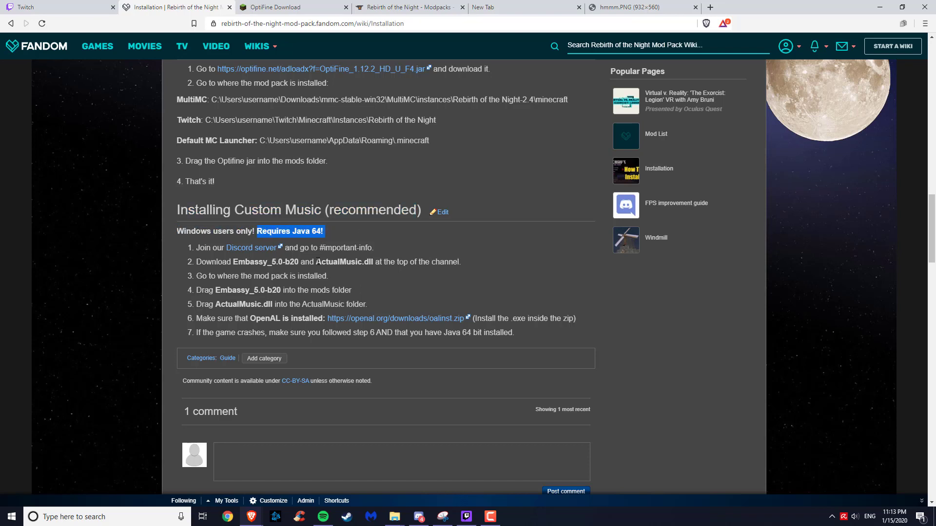
Read the Discord server step in the wiki's custom music section and check the #important-info channel in Discord for the two music files
click(330, 249)
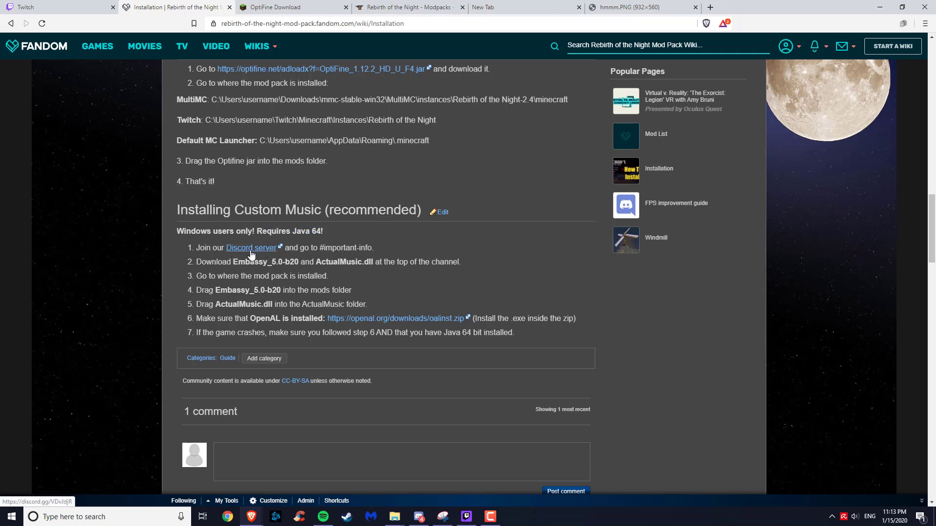
drag(320, 249, 376, 250)
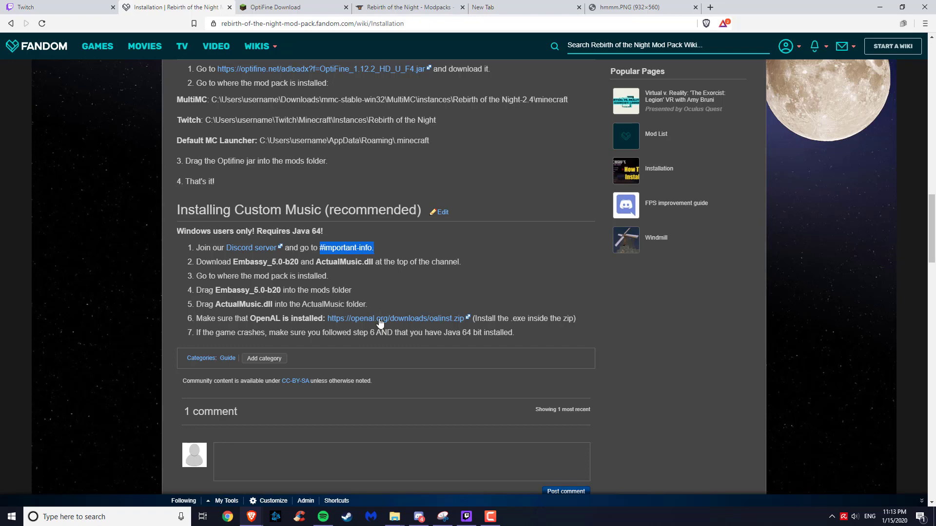
click(419, 516)
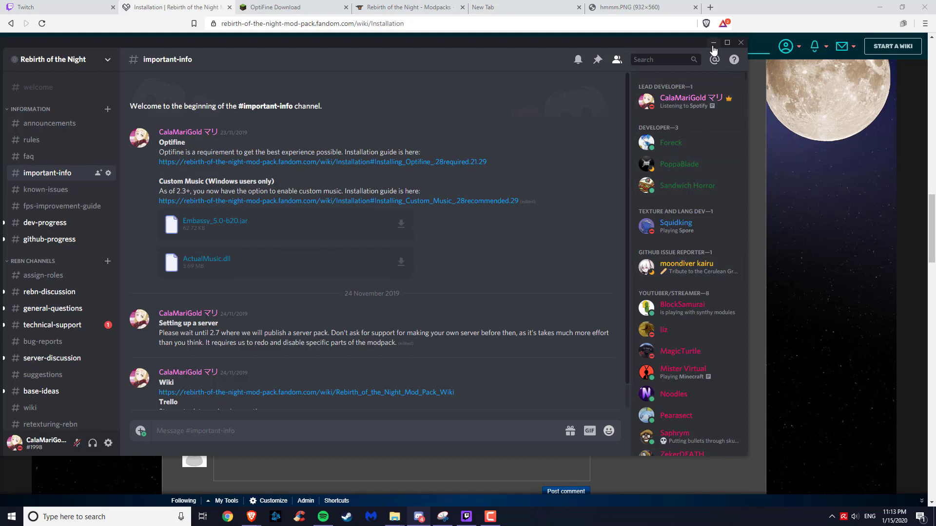
click(712, 45)
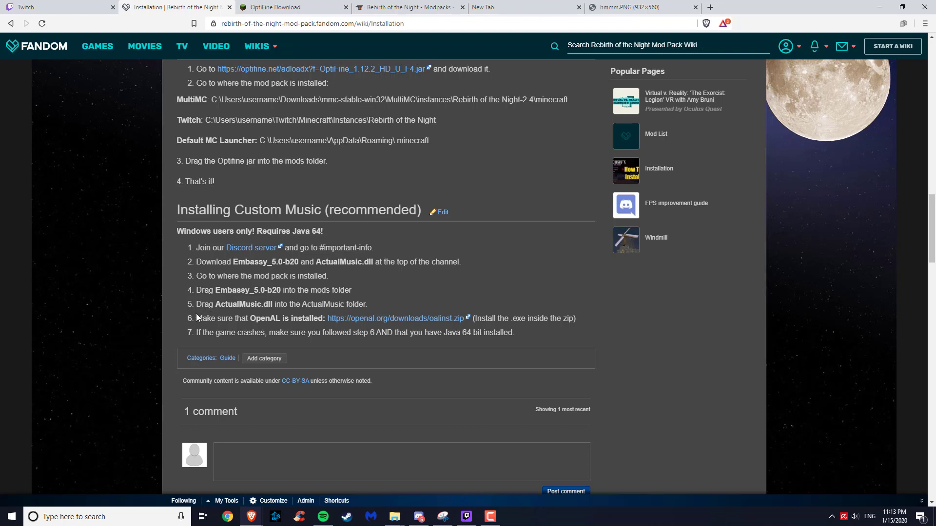
Read the OpenAL installation step and the crash advice about 64-bit Java in the Installing Custom Music section
drag(199, 320, 326, 322)
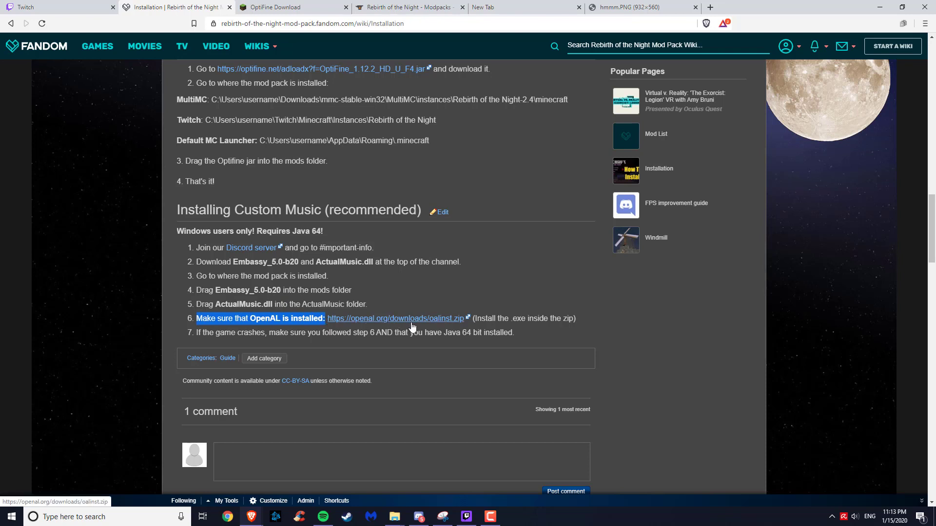
drag(475, 319, 572, 320)
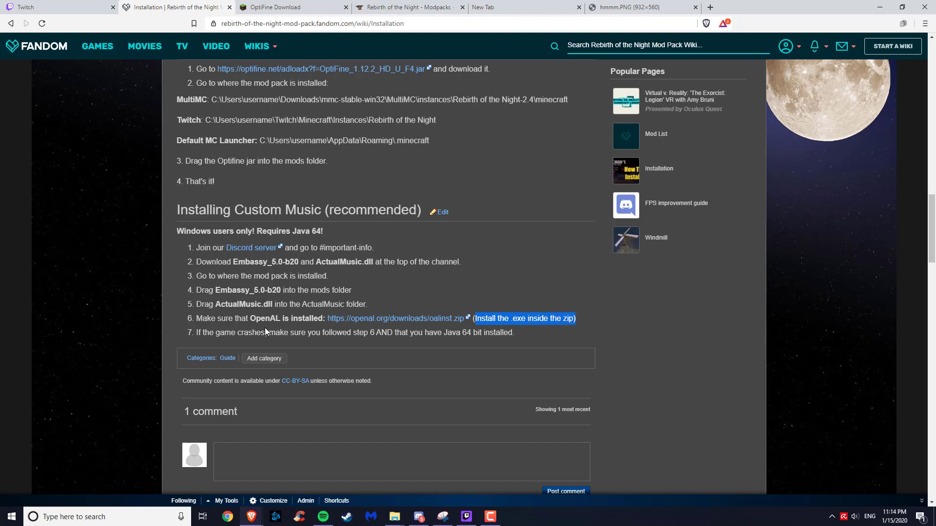
drag(197, 333, 379, 331)
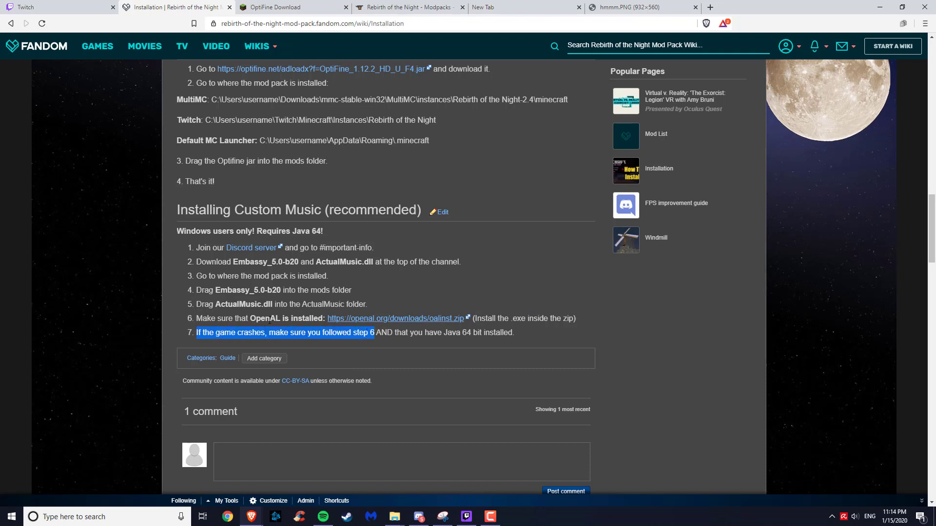
double_click(205, 318)
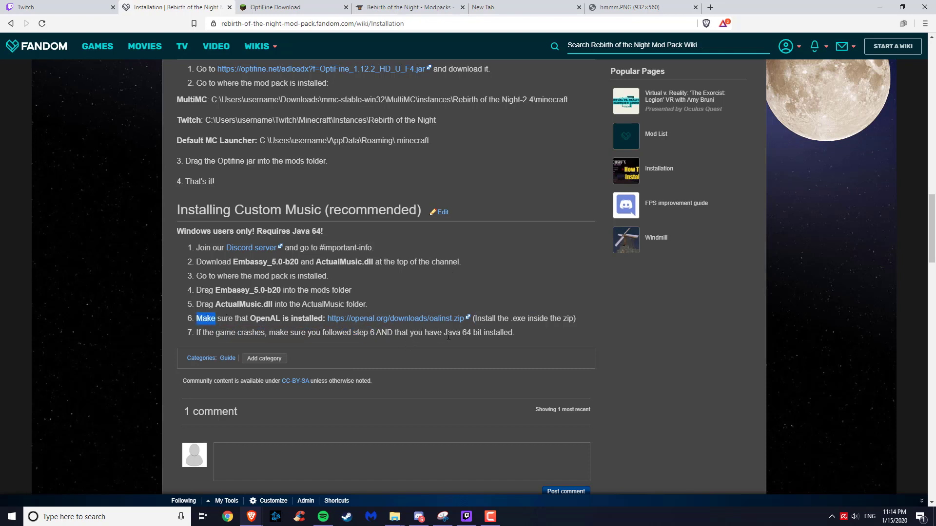
drag(443, 333, 501, 333)
click(487, 336)
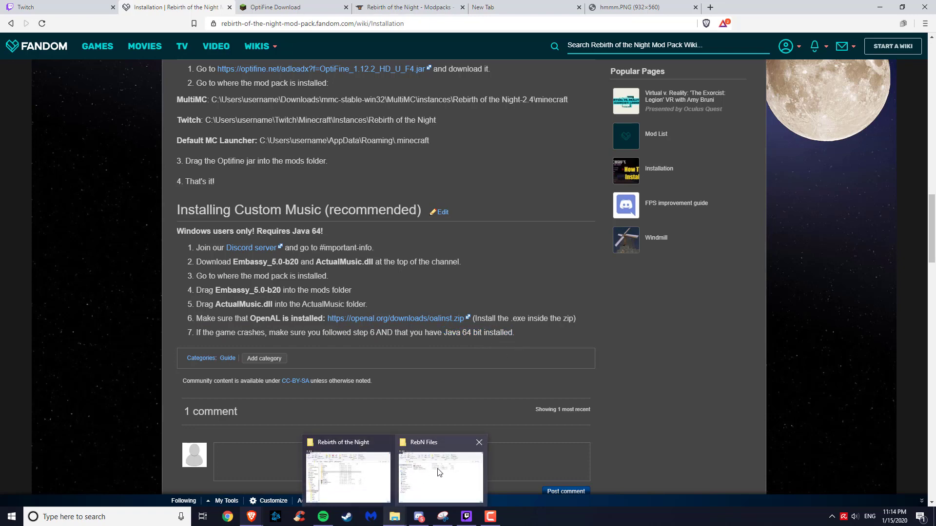
Bring up the Rebirth of the Night and RebN Files folder windows and arrange them so both file lists are accessible
click(348, 477)
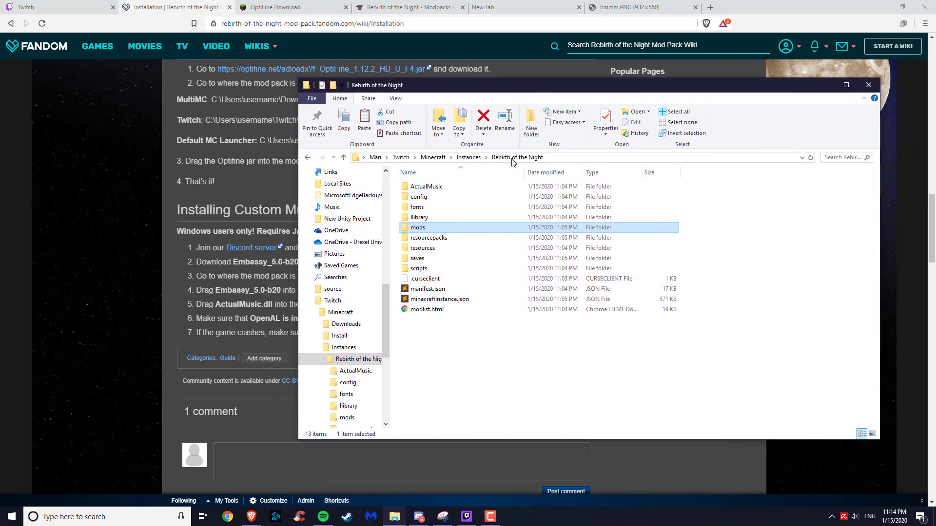
click(395, 516)
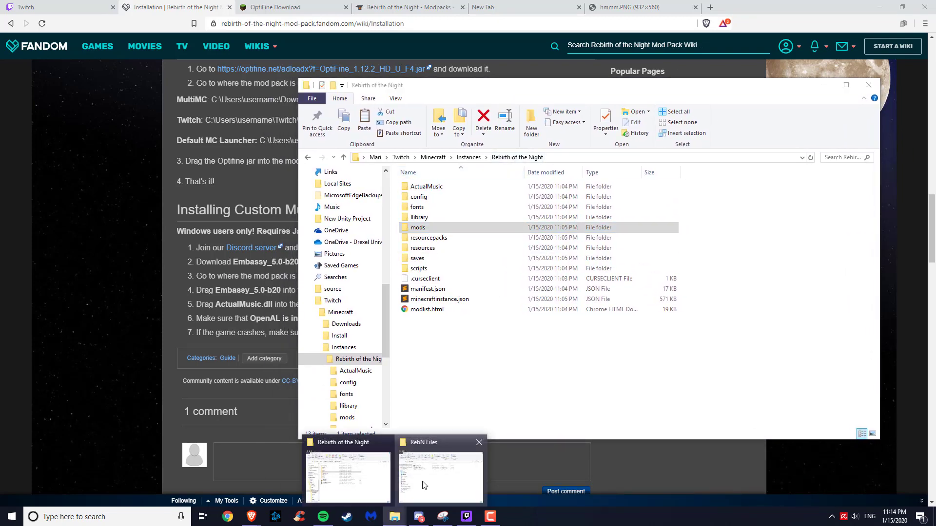
click(423, 485)
drag(446, 94, 251, 70)
click(666, 350)
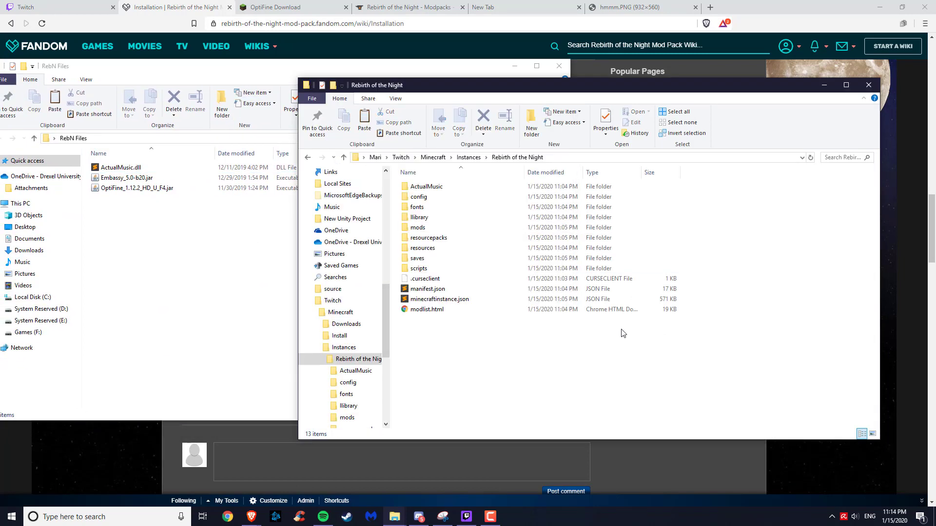
Copy Embassy_5.0-b20.jar and OptiFine_1.12.2_HD_U_F4.jar from RebN Files into the instance's mods folder
double_click(437, 229)
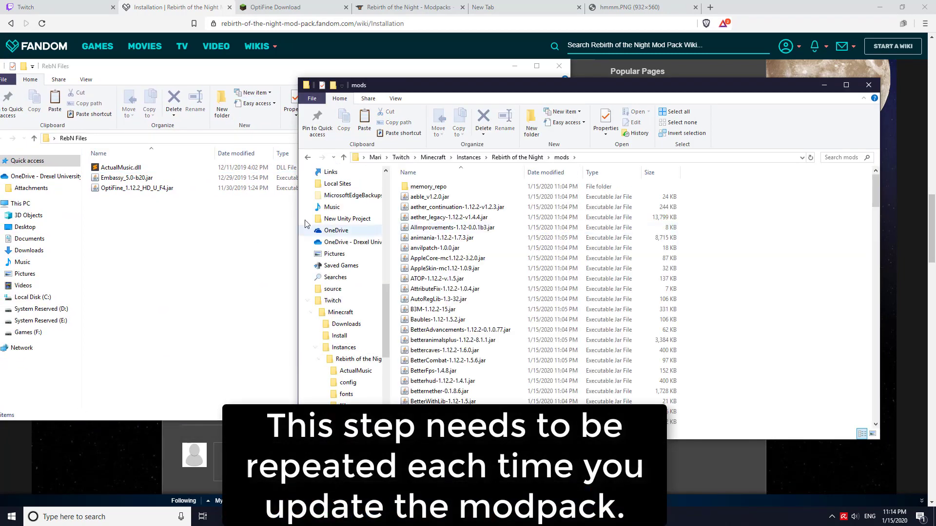
click(164, 210)
click(149, 189)
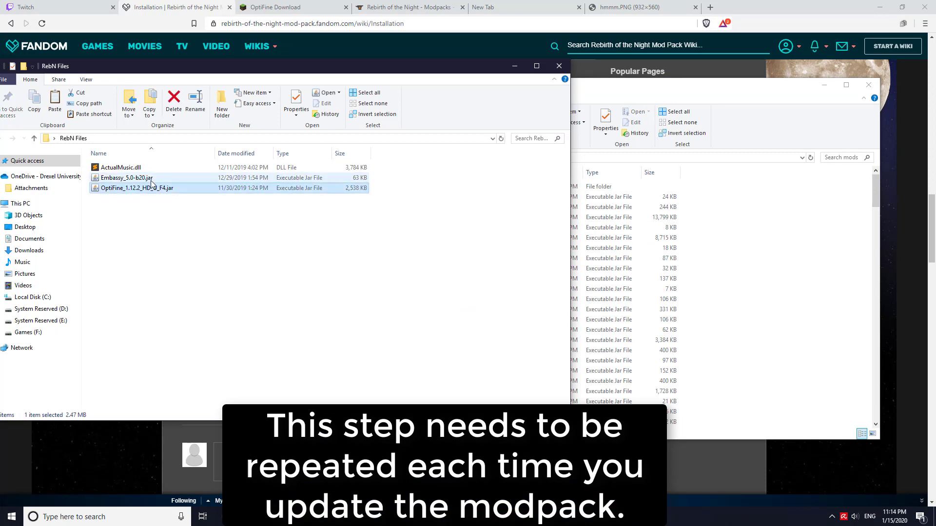
ctrl+click(151, 179)
click(827, 322)
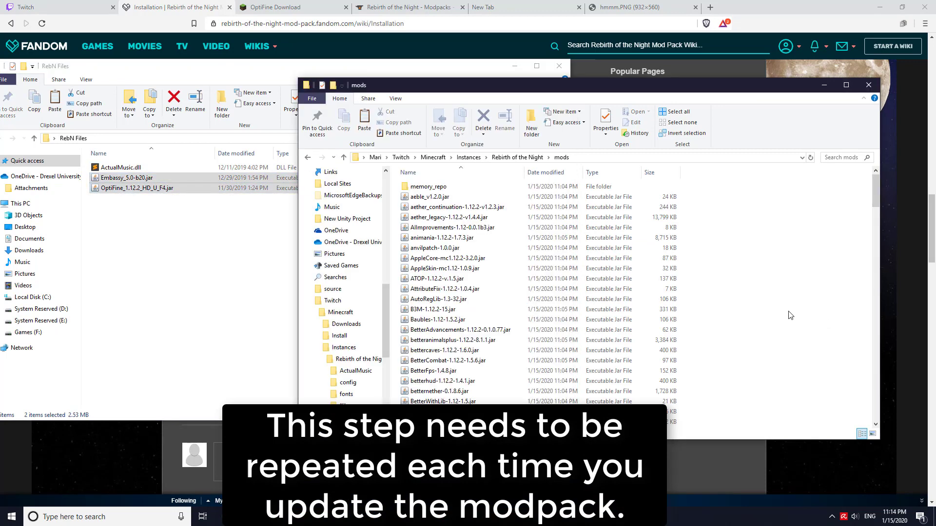
scroll(756, 305, down, 5)
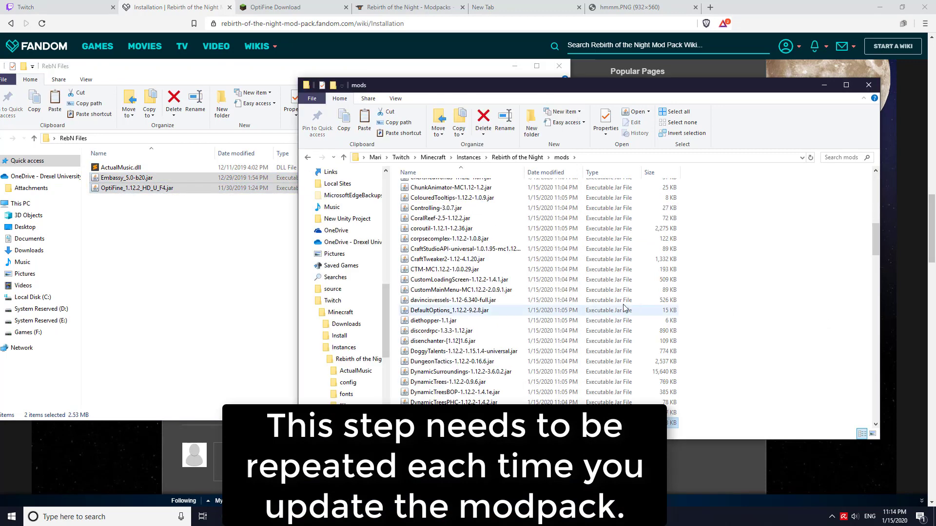
key(ctrl+v)
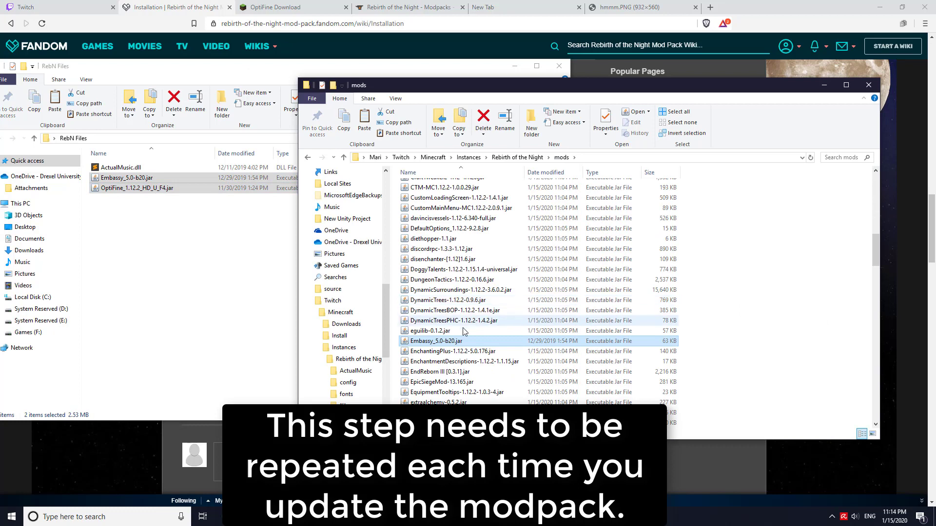
Copy ActualMusic.dll from RebN Files into the instance's ActualMusic folder and minimize both folder windows
click(517, 157)
click(115, 167)
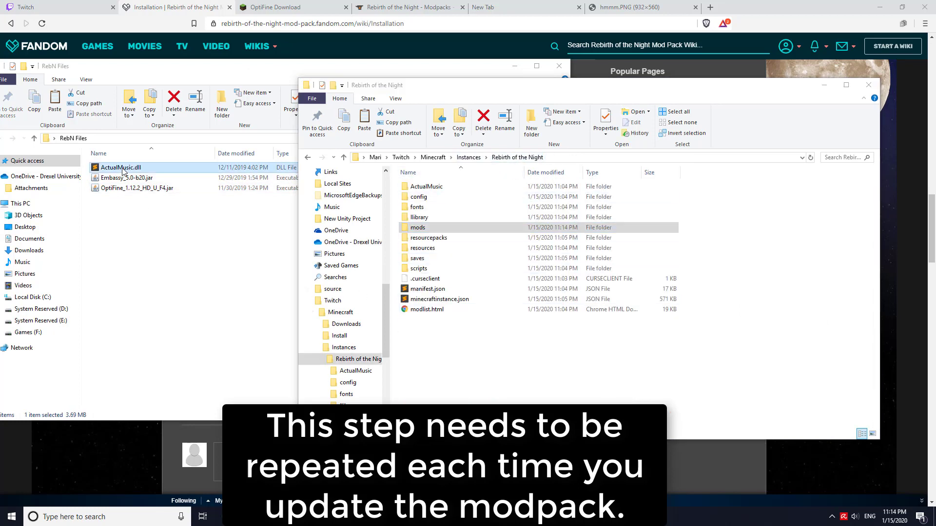
click(633, 365)
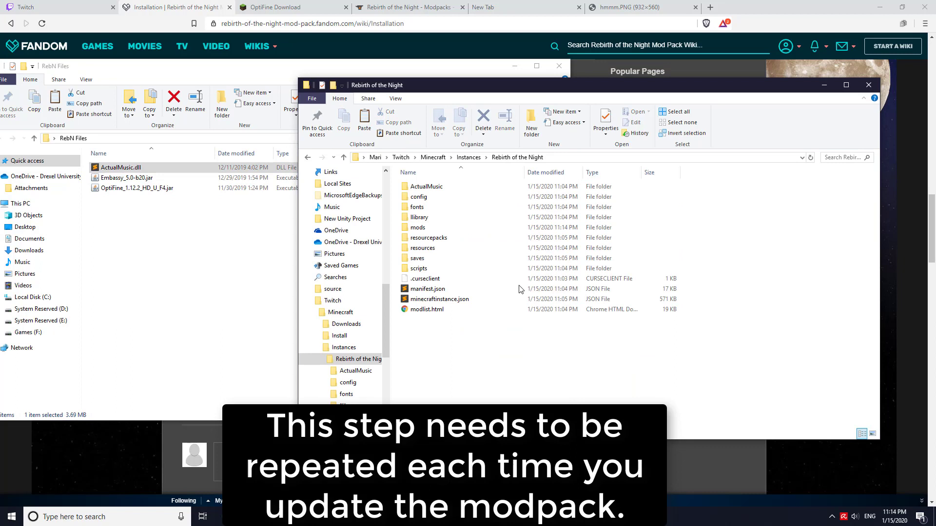
click(429, 187)
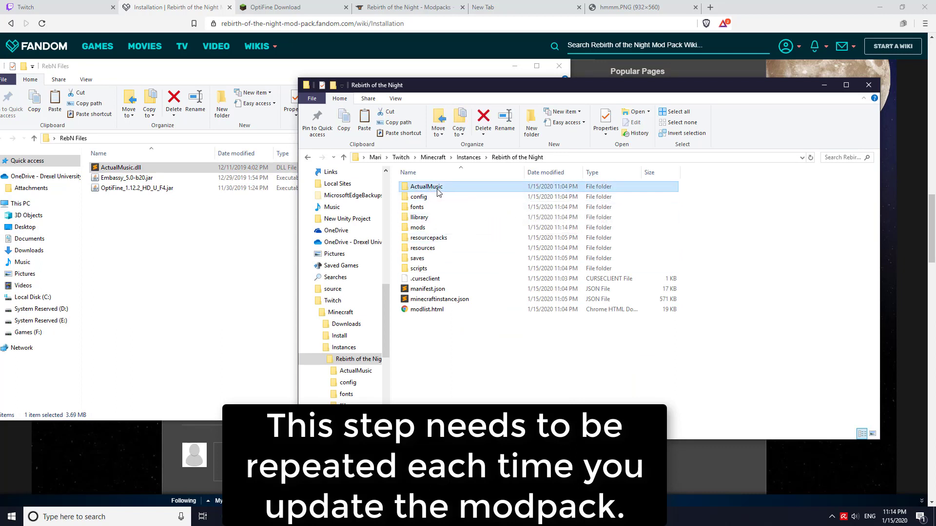
double_click(439, 190)
key(ctrl+v)
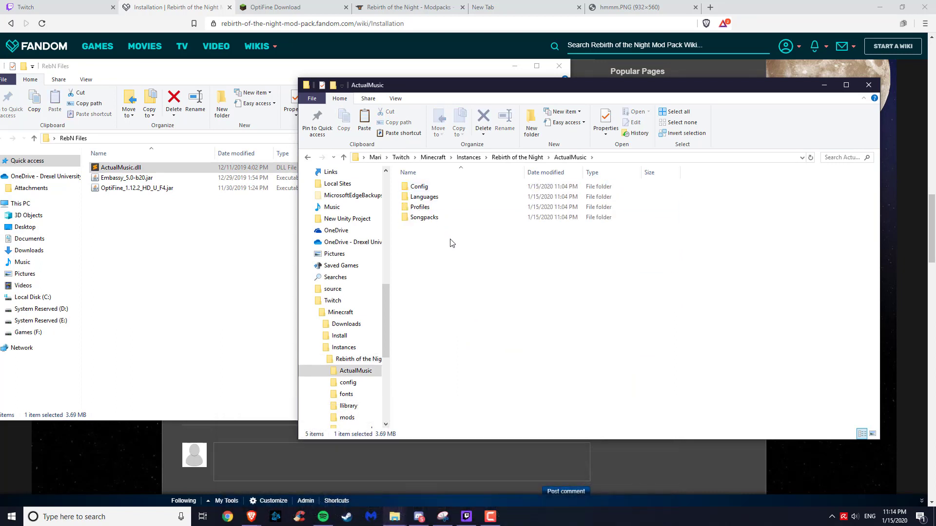
drag(455, 248, 430, 185)
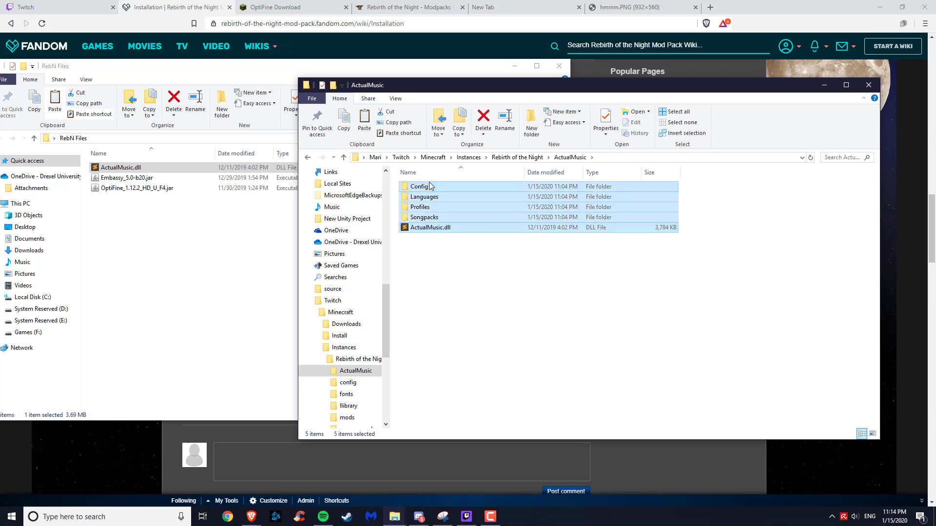
click(478, 399)
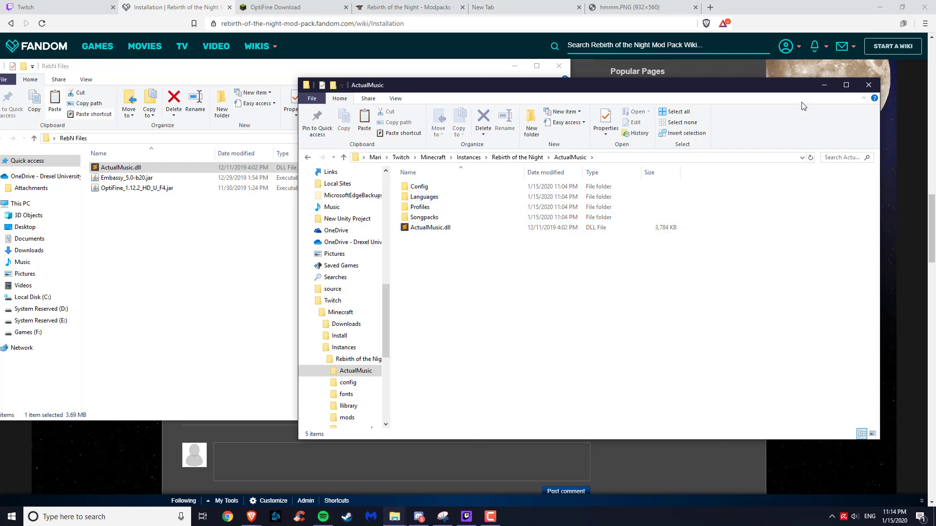
click(824, 85)
click(515, 66)
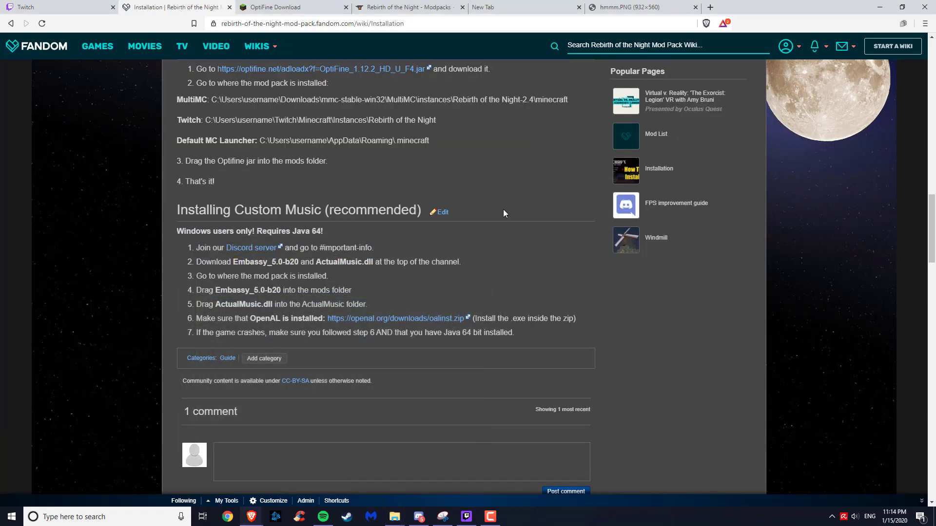
Switch to the Twitch app, start Rebirth of the Night to open the Minecraft Launcher, and minimize the launcher
click(467, 517)
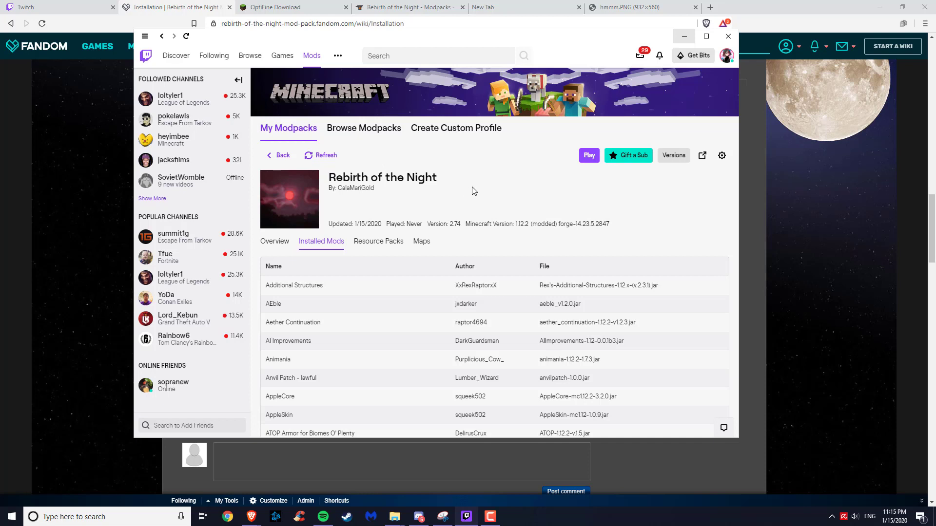
click(588, 156)
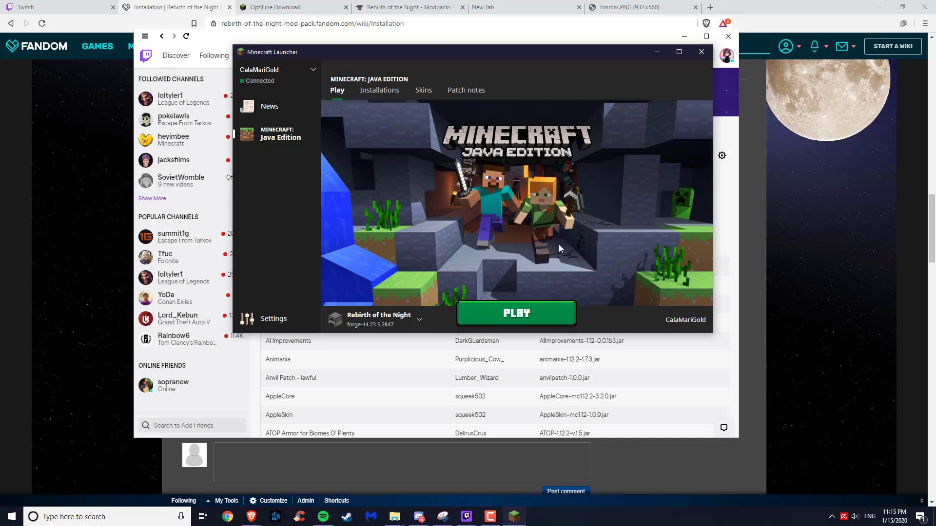
click(657, 53)
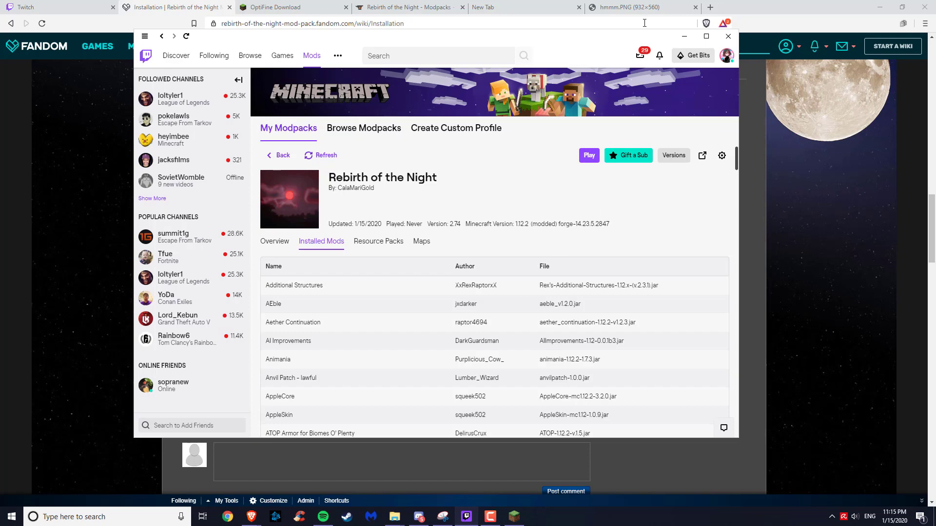
View the hmmm.PNG error screenshot in the browser and review the MultiMC instructions on the wiki's Installation page
click(640, 4)
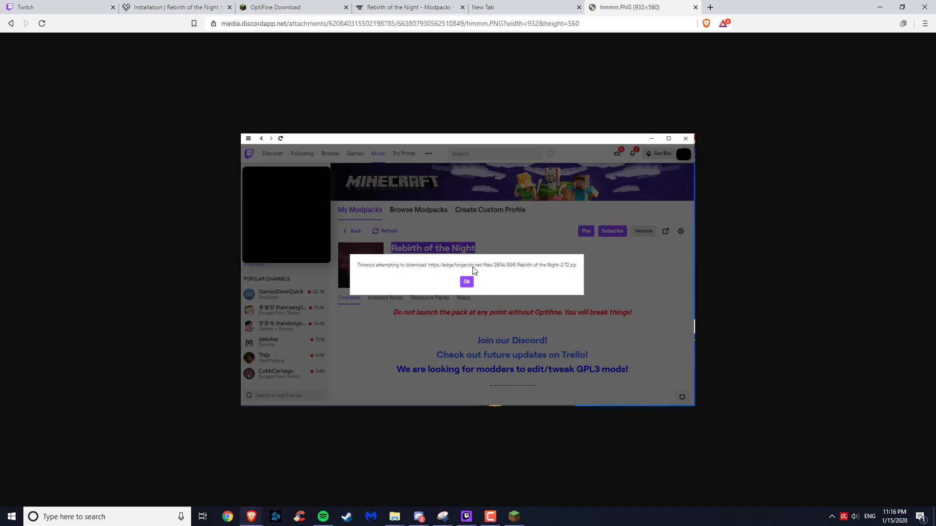
click(195, 6)
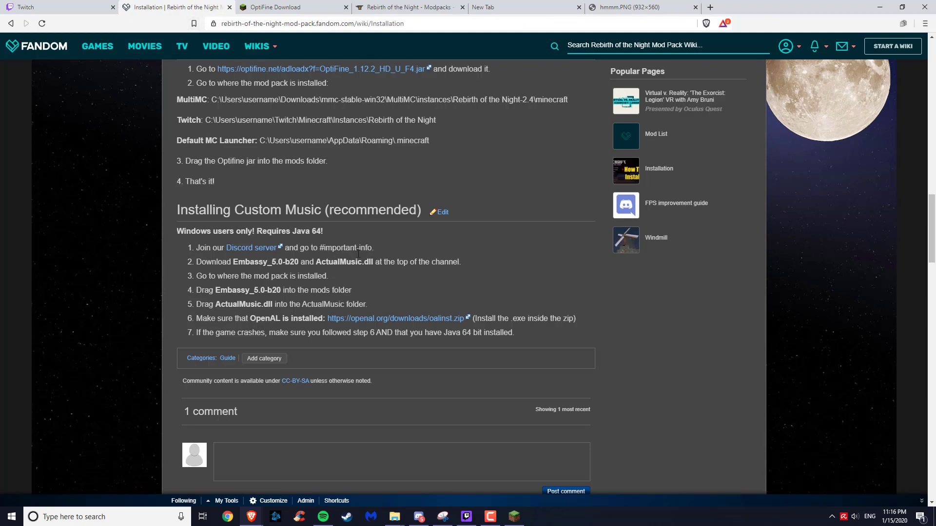
scroll(349, 236, up, 5)
scroll(349, 235, up, 7)
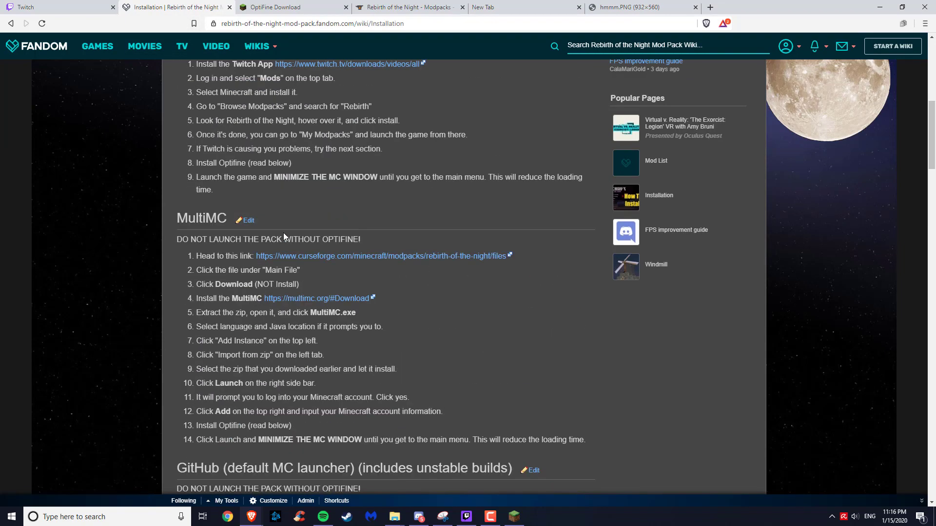
double_click(194, 219)
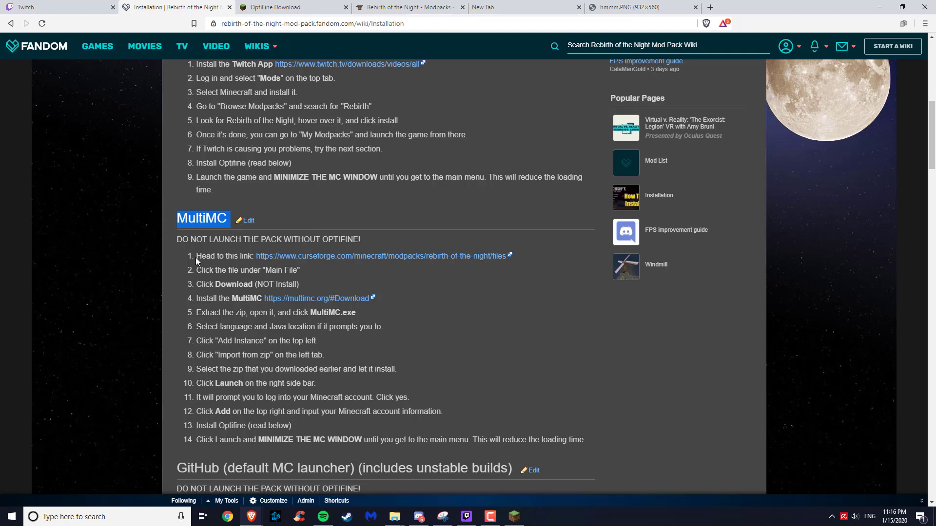
drag(196, 257, 607, 443)
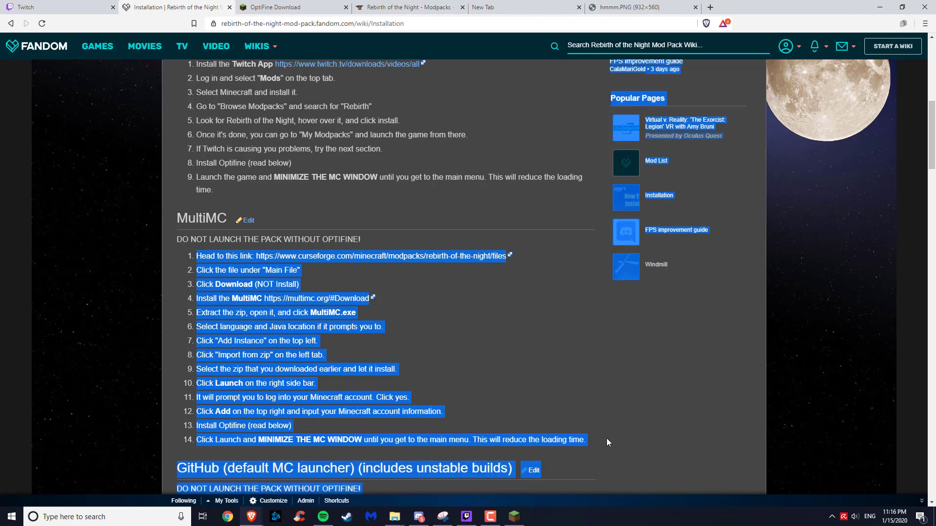
click(420, 372)
Review the GitHub (default MC launcher) installation section of the wiki page, including its note about unstable builds
middle_click(385, 338)
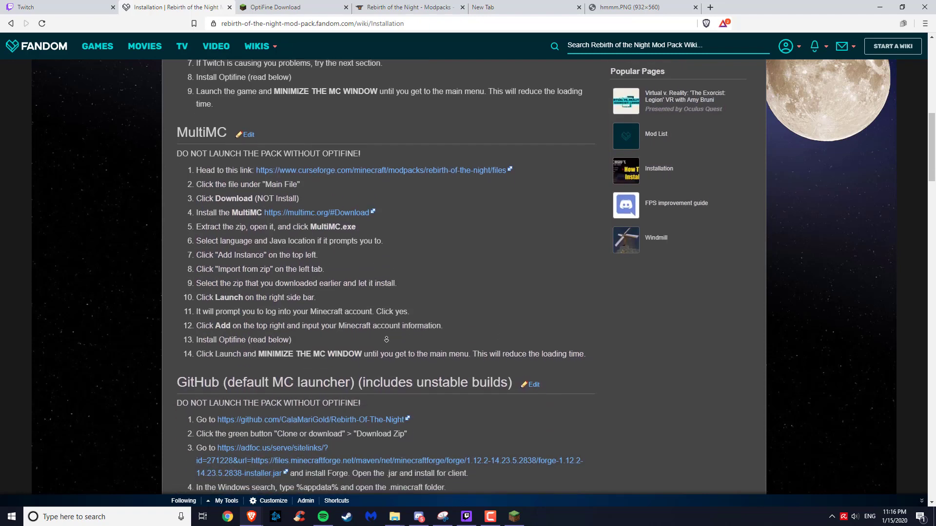
middle_click(389, 342)
double_click(200, 231)
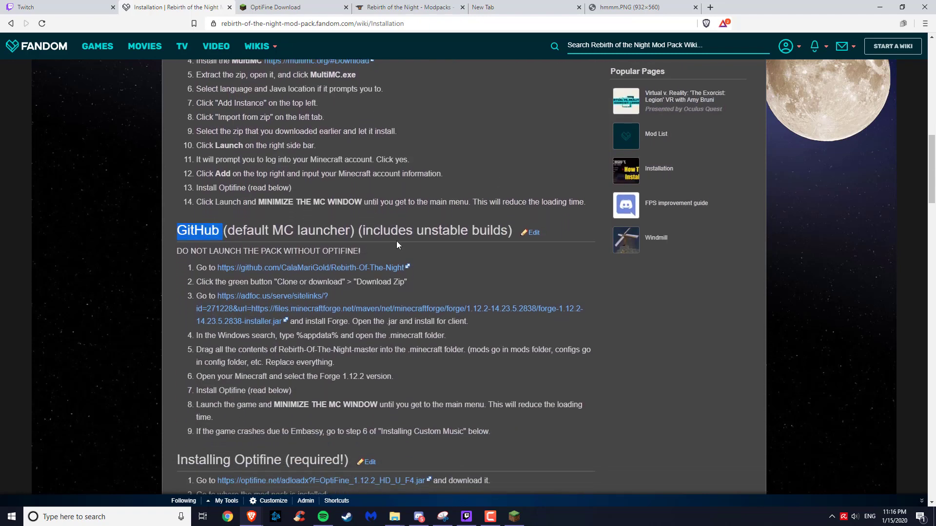
drag(398, 227, 479, 229)
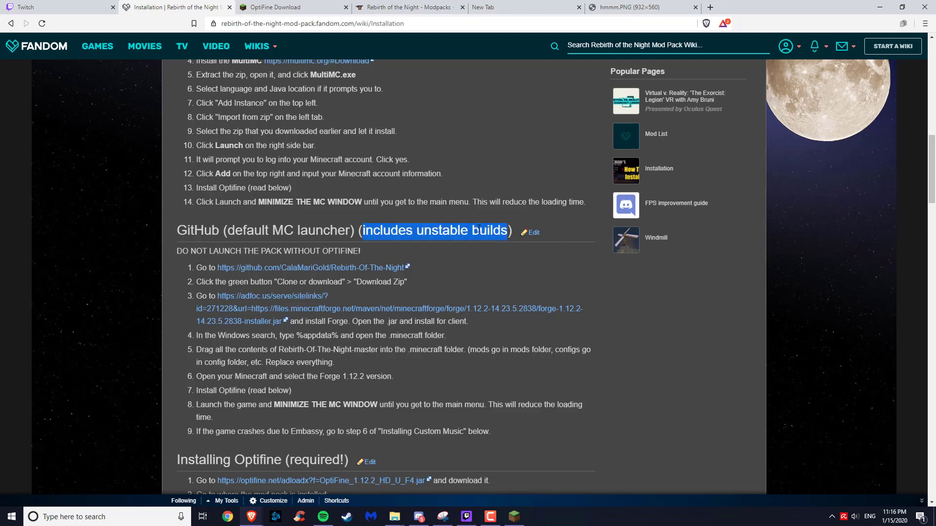
Review the headings and instructions of the wiki's GitHub (default MC launcher) and MultiMC installation sections
double_click(202, 231)
drag(201, 230, 394, 241)
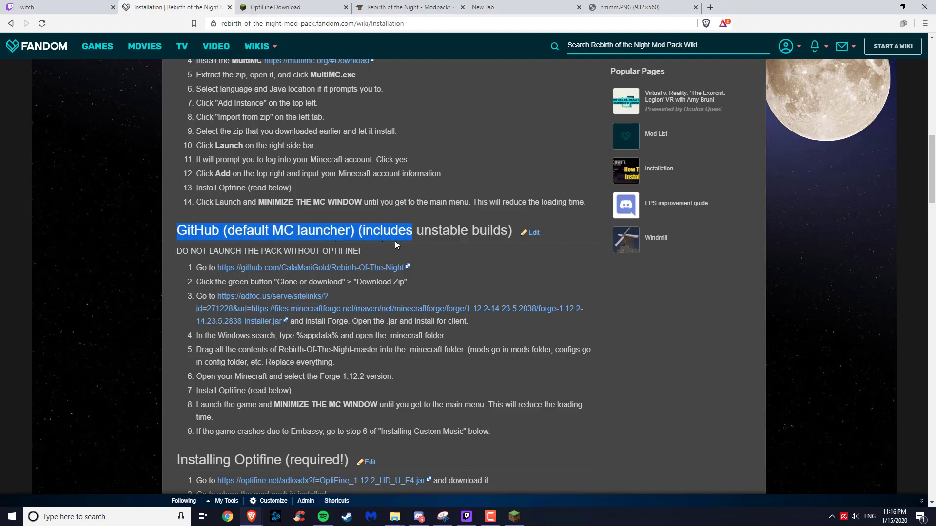
click(415, 259)
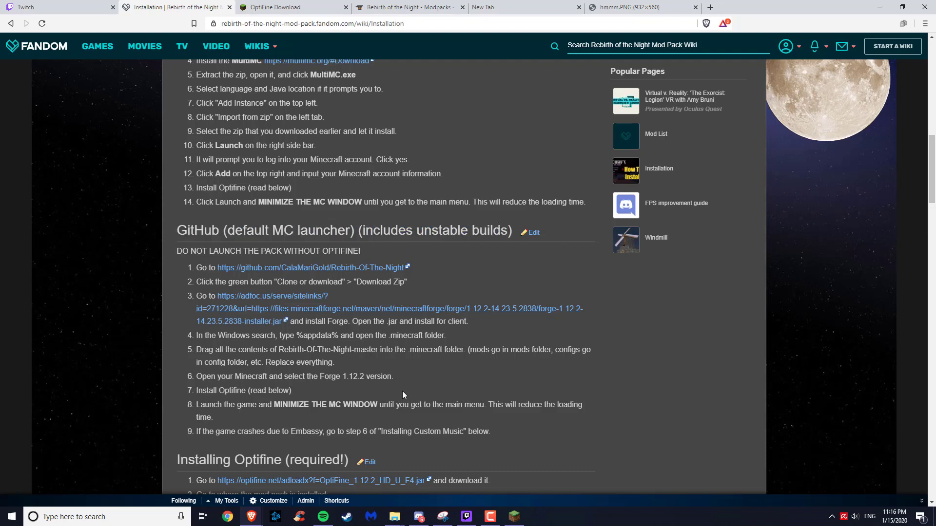
scroll(402, 395, up, 1)
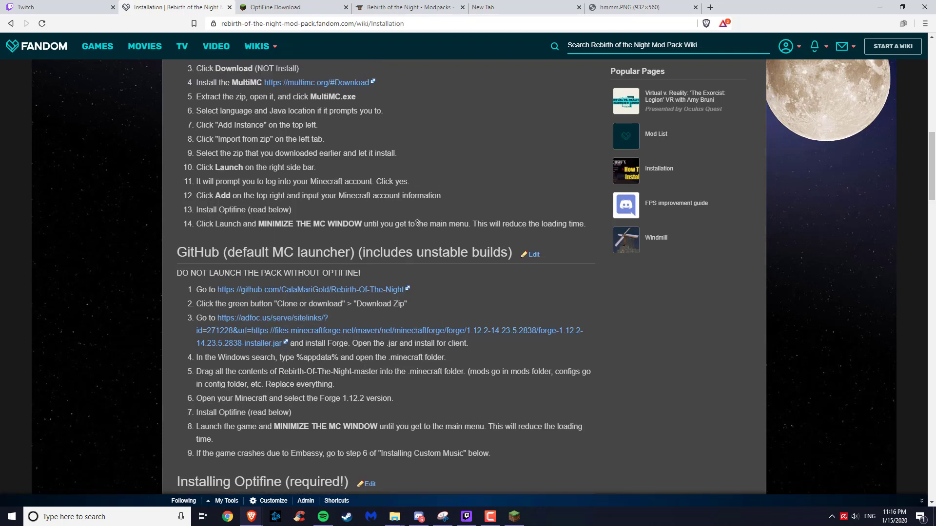
scroll(417, 222, up, 3)
double_click(208, 143)
click(210, 143)
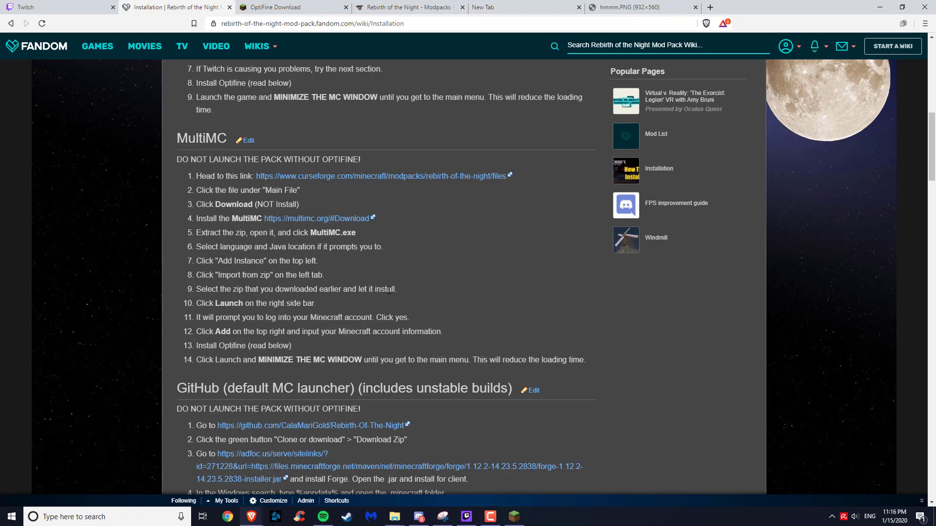
Switch to the Minecraft Launcher, try to launch Rebirth of the Night, and reposition the launcher window to read the error
click(514, 517)
drag(516, 54, 458, 105)
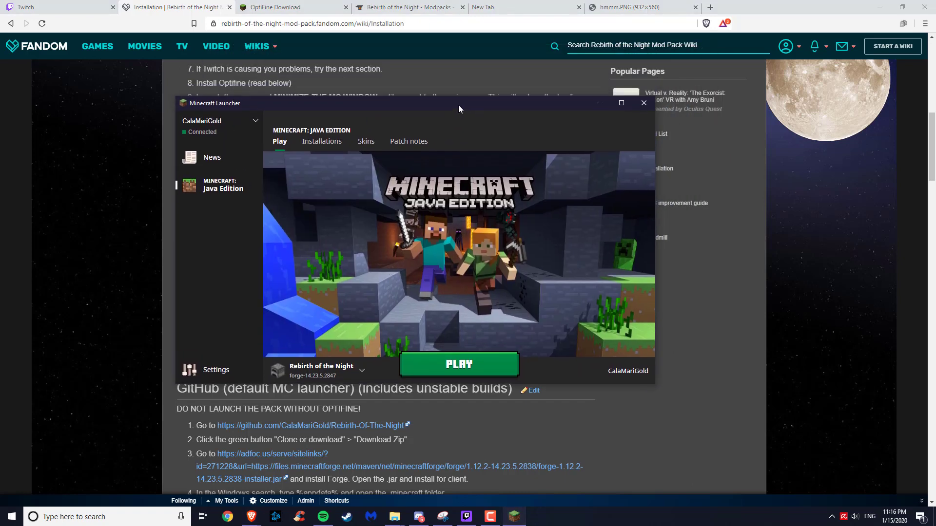
click(468, 364)
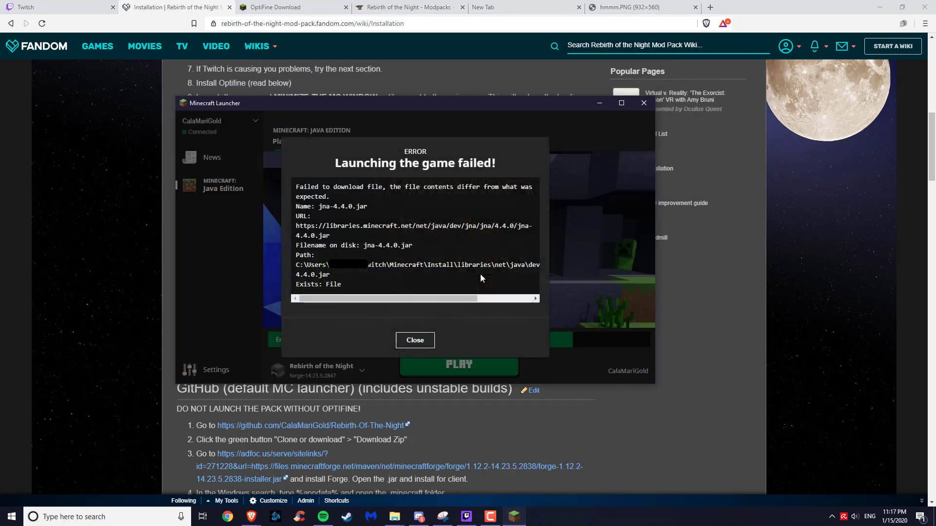
drag(504, 111, 576, 103)
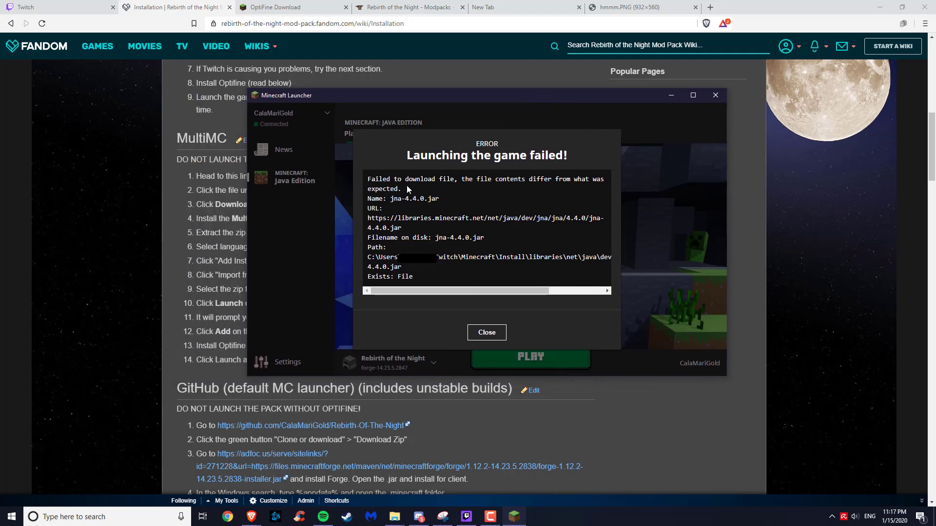
drag(496, 96, 467, 97)
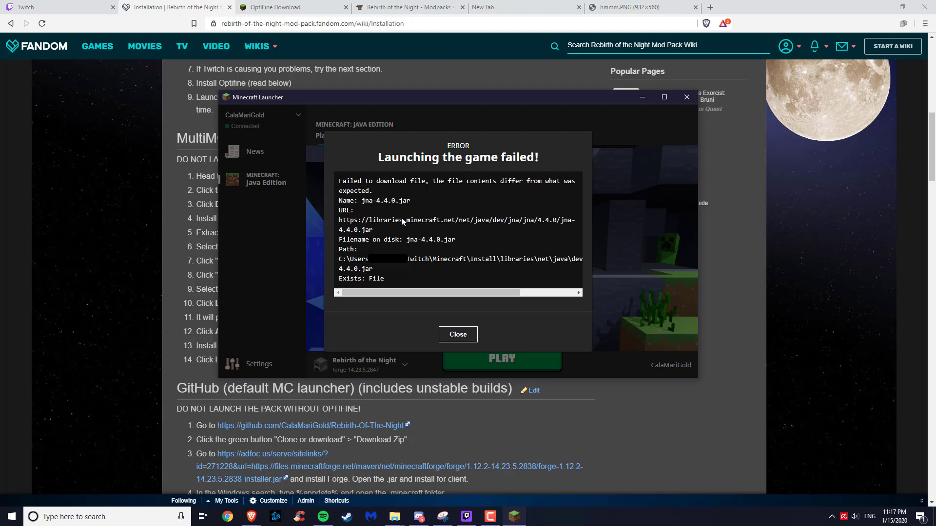
Copy the jna-4.4.0.jar URL from the launcher error, open it in the browser's new tab, and save the file to the Desktop
drag(373, 231, 340, 222)
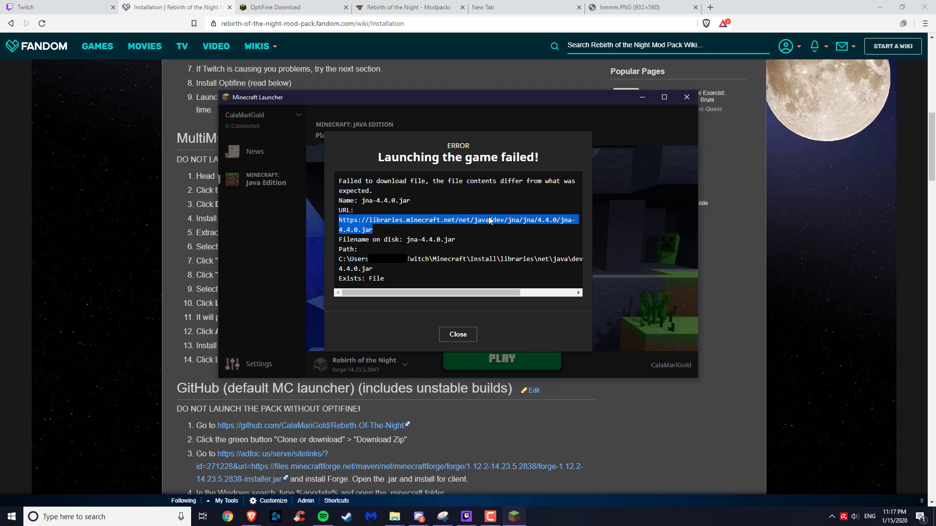
click(517, 7)
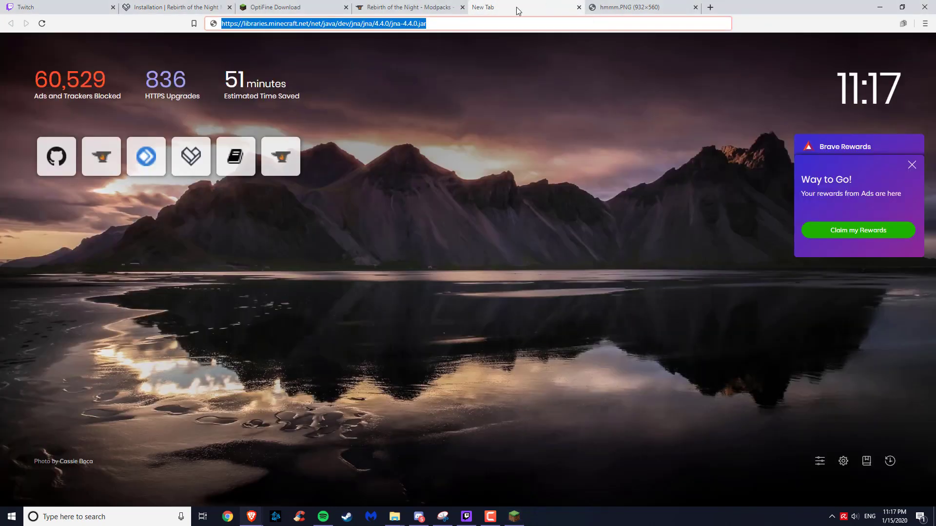
click(420, 26)
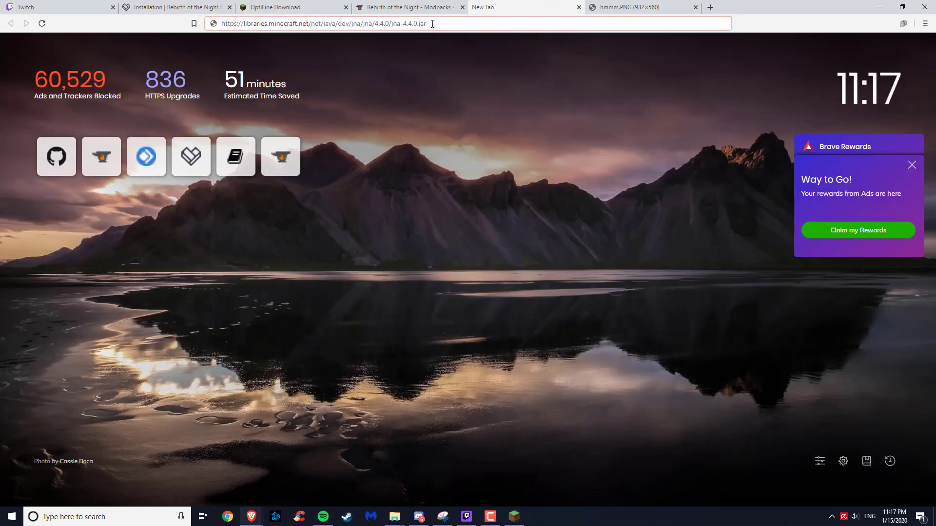
key(Return)
drag(409, 95, 470, 95)
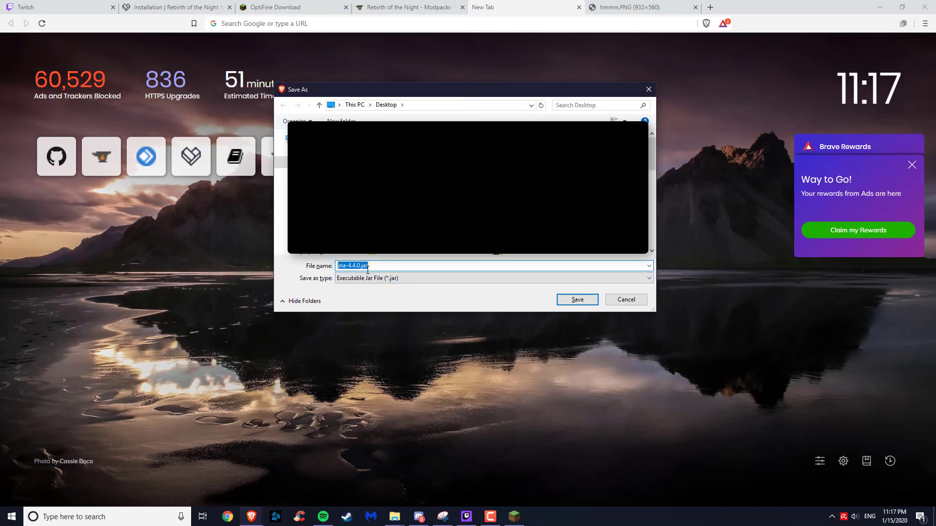
click(577, 299)
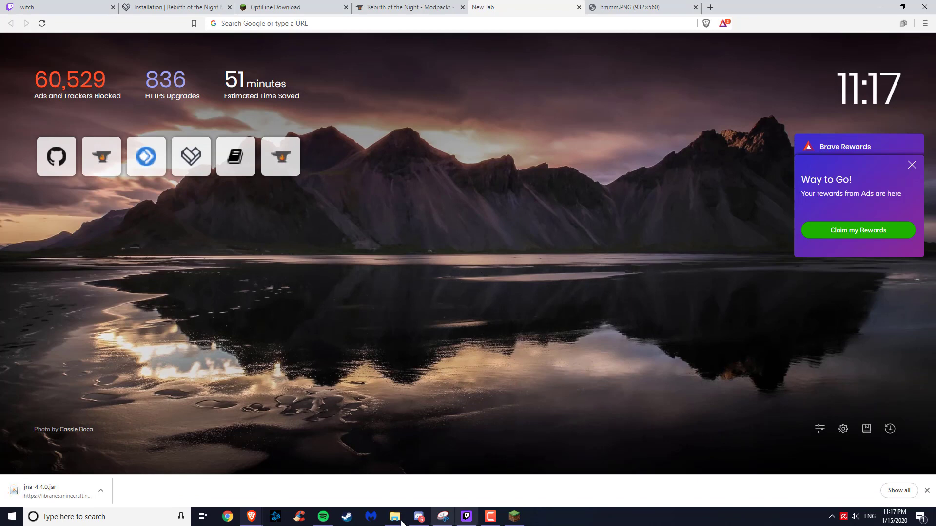
Bring up the launcher error and the ActualMusic folder window, and go up to the Twitch\Minecraft folder
click(519, 520)
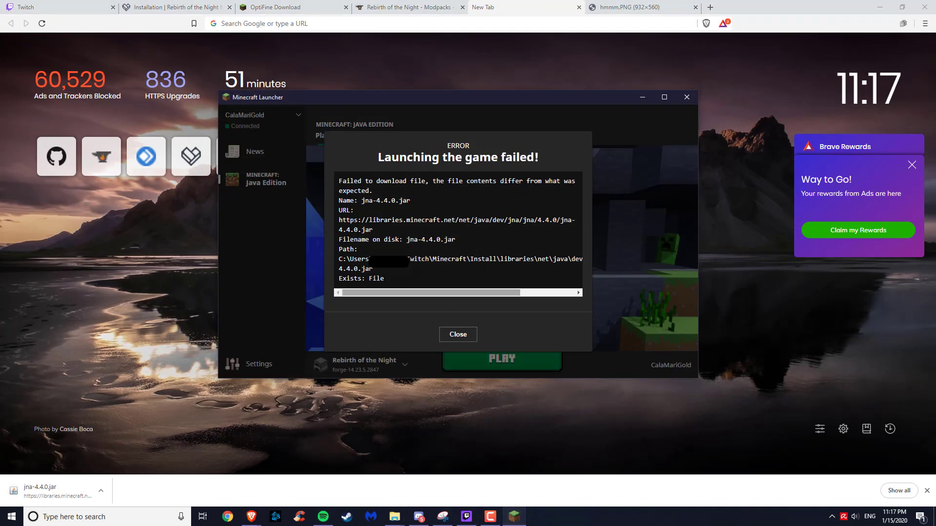
mouse_move(394, 517)
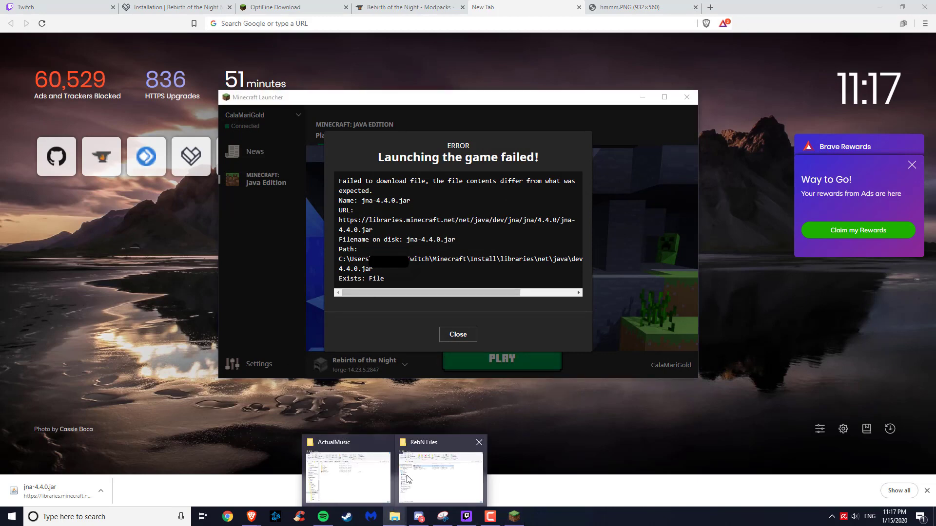
click(412, 473)
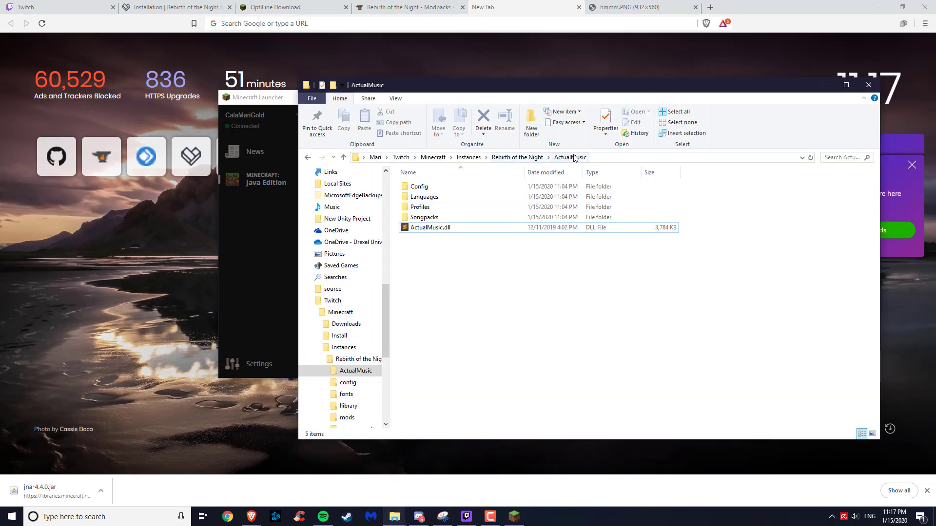
click(524, 157)
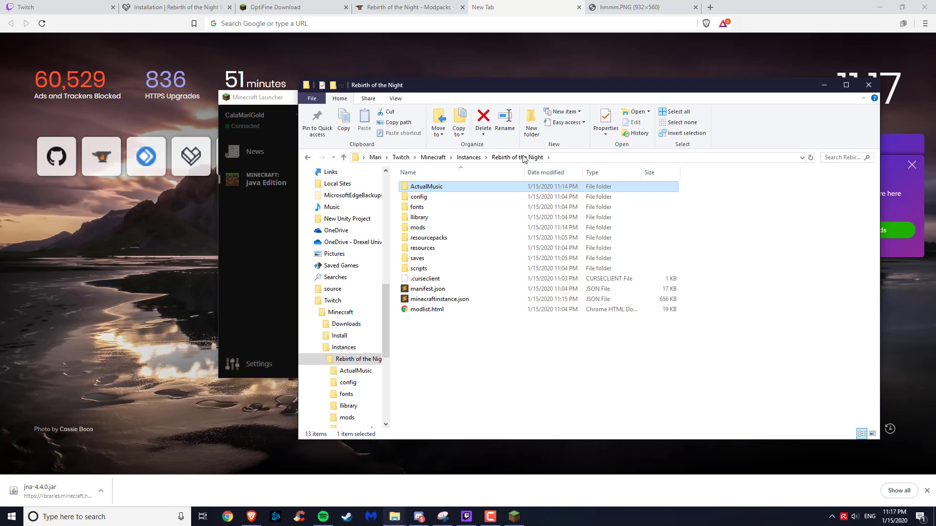
click(470, 157)
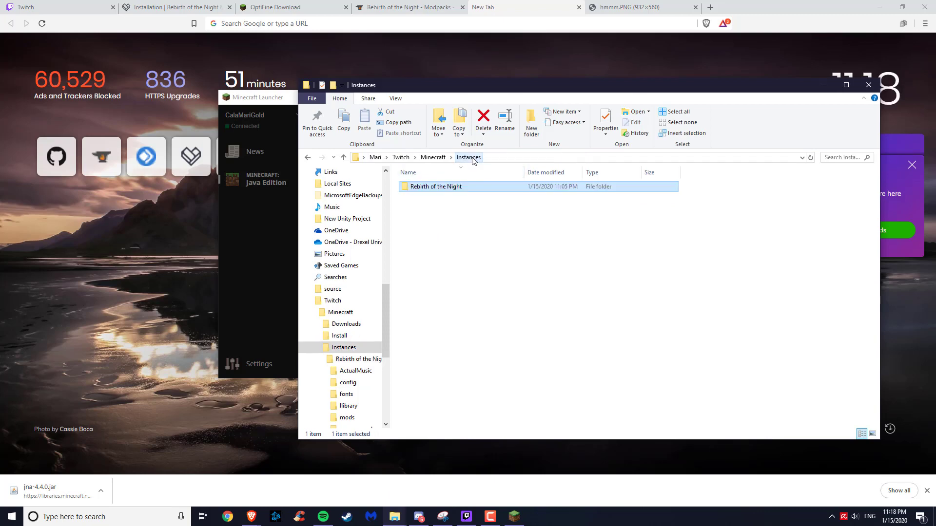
click(439, 160)
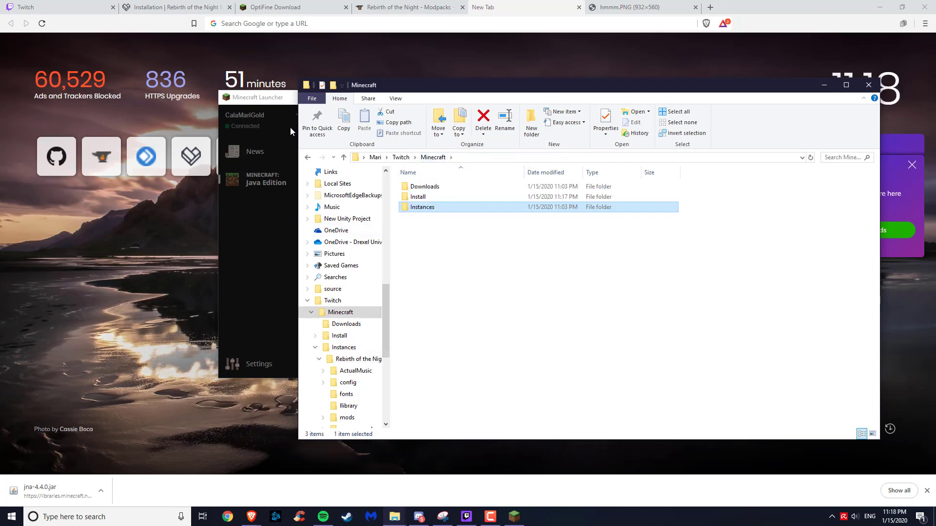
Follow the path in the launcher error from the Minecraft folder to Install\libraries\net\java\dev\jna\jna\4.4.0
drag(292, 99, 79, 100)
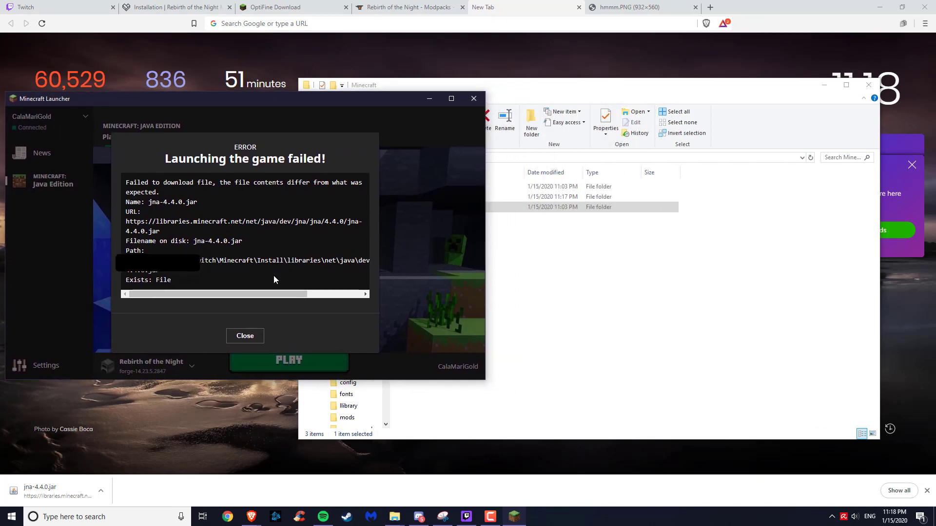
drag(266, 297, 317, 287)
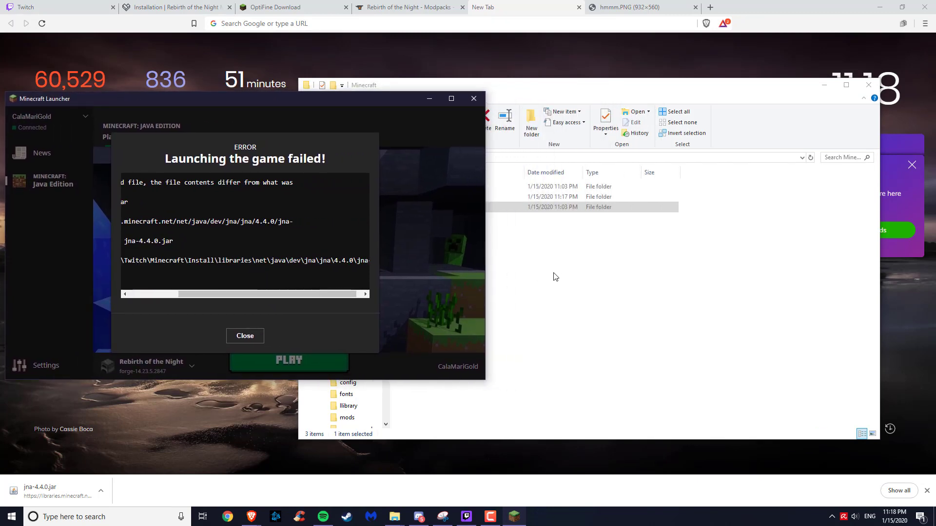
click(554, 276)
double_click(442, 197)
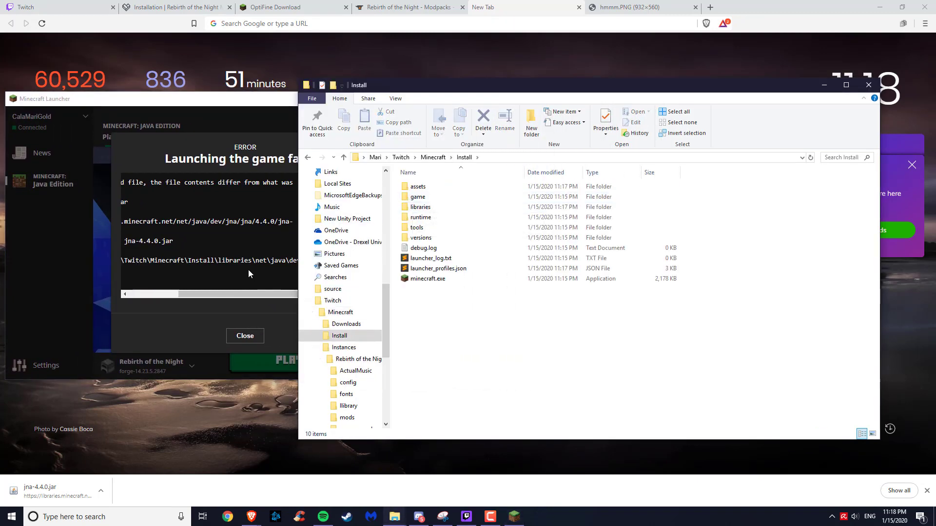
double_click(435, 208)
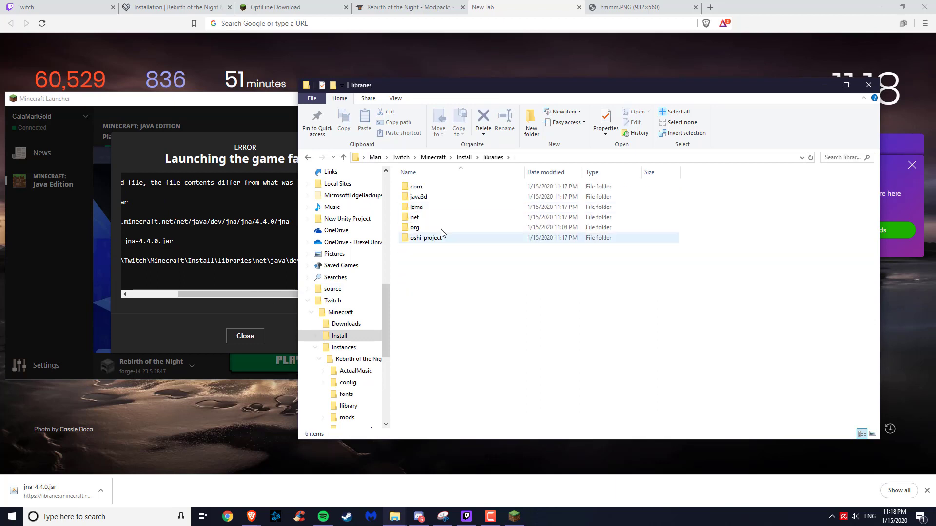
double_click(434, 218)
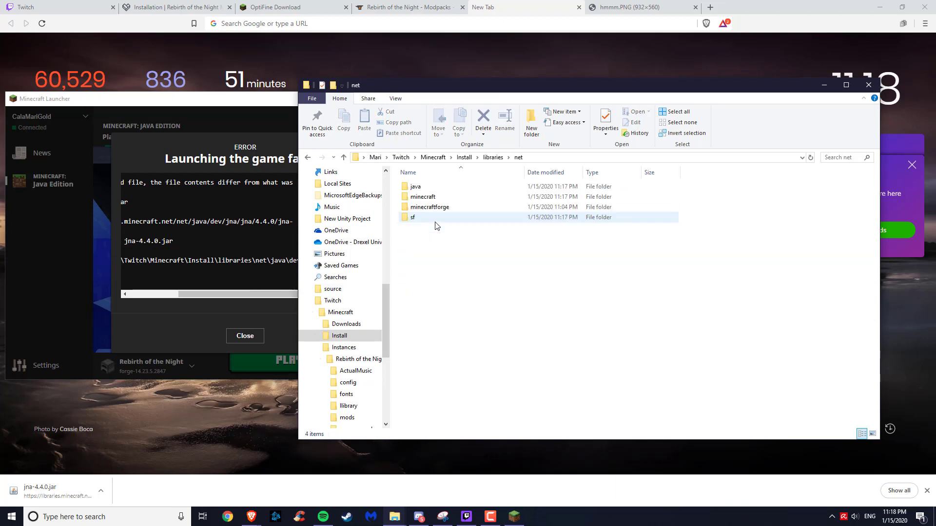
double_click(432, 187)
drag(257, 294, 283, 294)
click(502, 203)
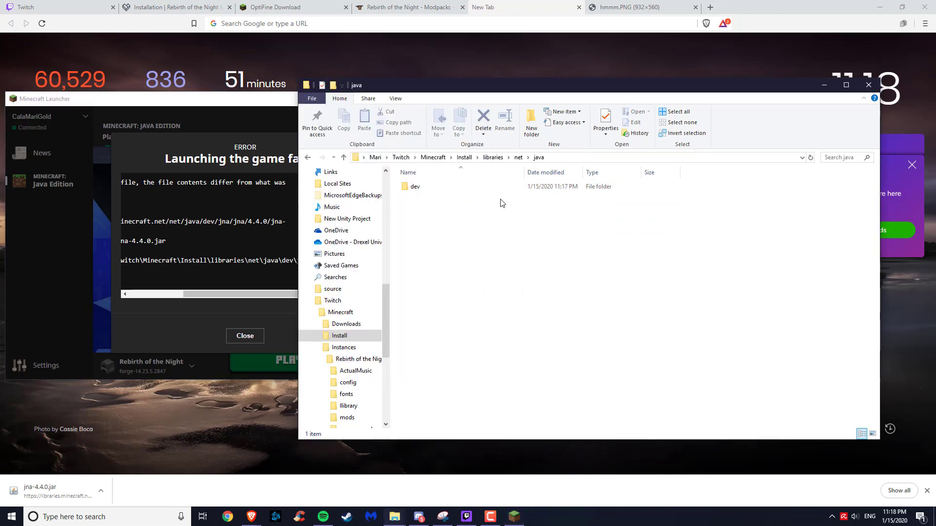
click(447, 189)
double_click(447, 190)
double_click(426, 192)
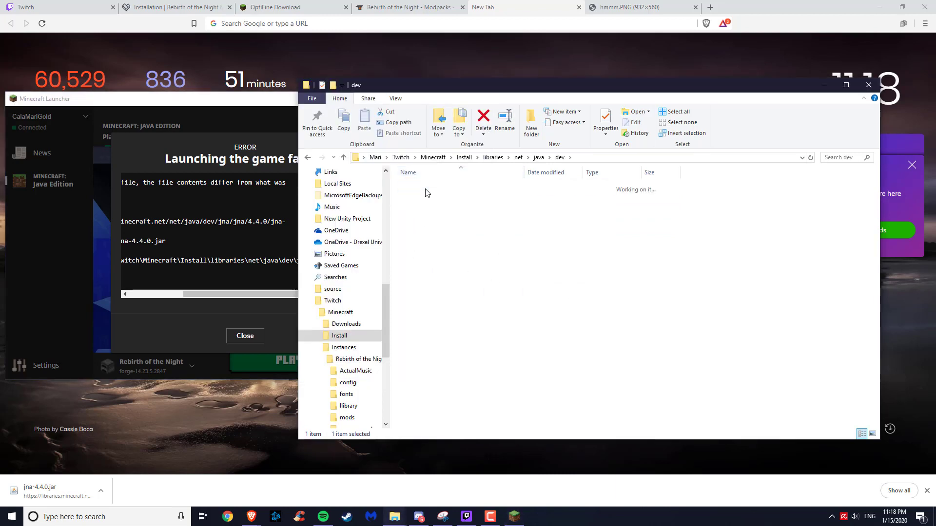
double_click(431, 193)
double_click(416, 191)
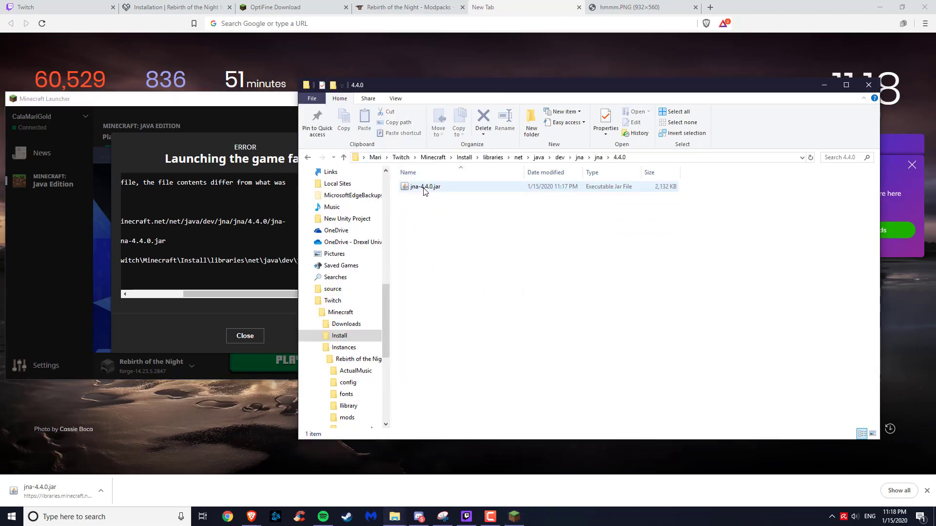
Delete the existing jna-4.4.0.jar from the 4.4.0 folder and replace it with the newly downloaded copy
drag(449, 225, 406, 185)
key(Delete)
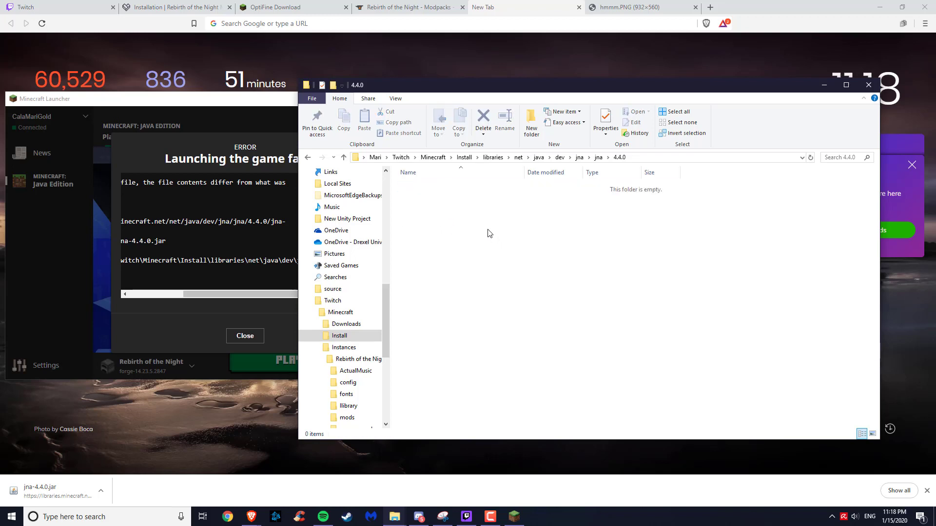
drag(552, 91, 891, 83)
drag(53, 489, 824, 283)
drag(926, 85, 314, 113)
click(451, 248)
Dismiss the error in the Minecraft Launcher and launch Rebirth of the Night again
click(514, 517)
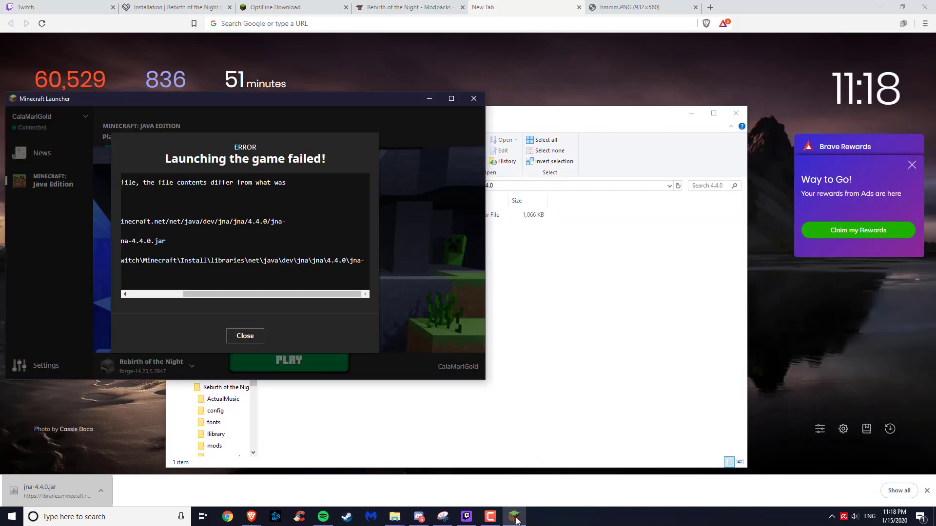
click(244, 337)
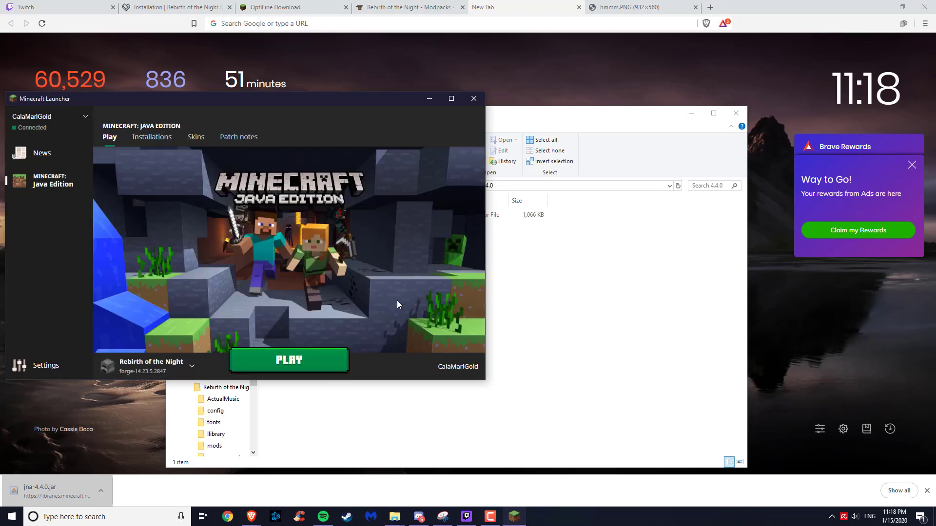
click(303, 360)
drag(299, 100, 534, 94)
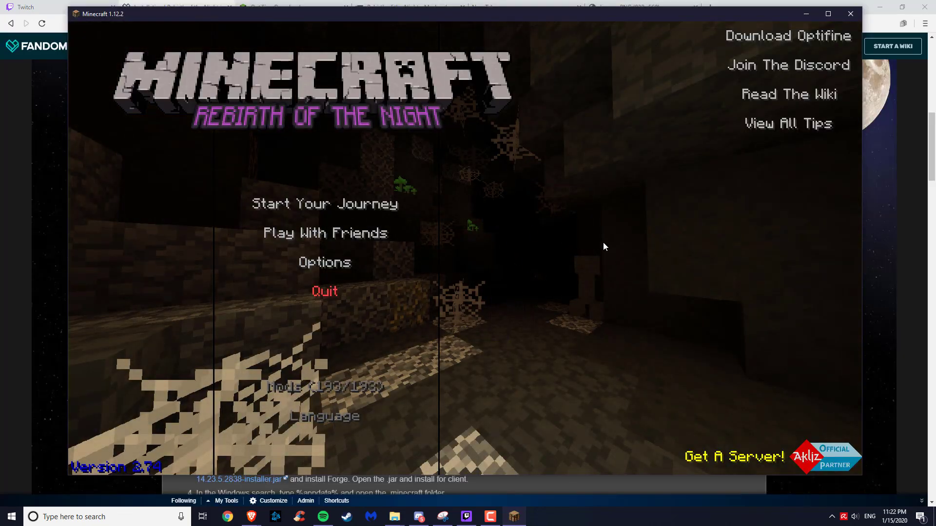
Check the selected resource packs in the game's options and return to the main menu
click(344, 271)
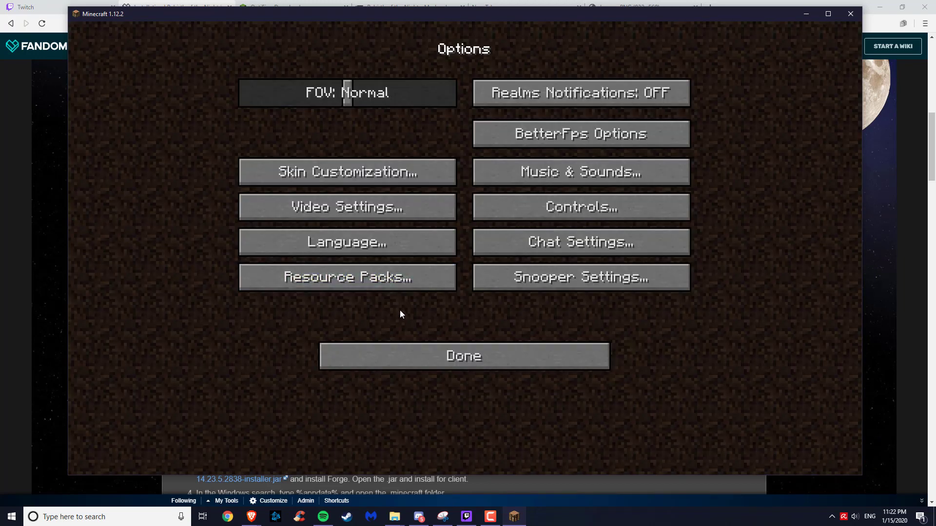
click(418, 276)
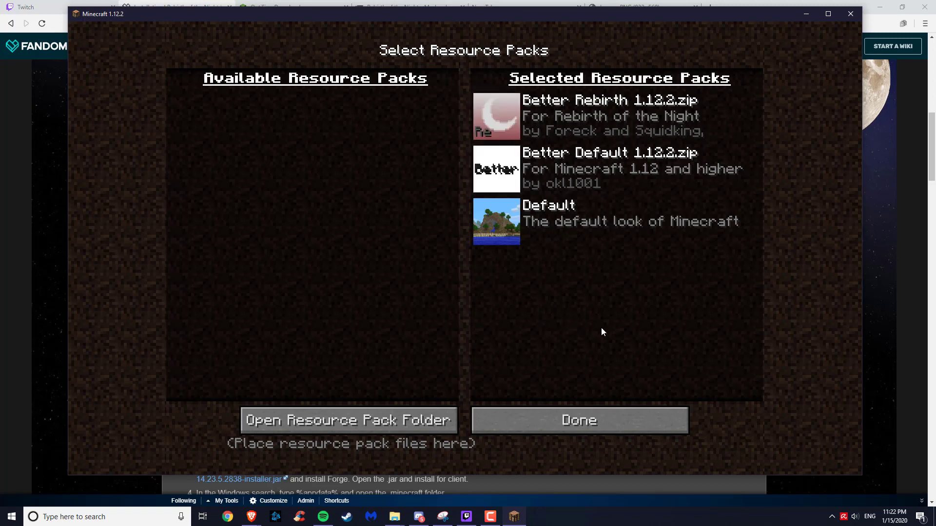
click(580, 419)
click(536, 357)
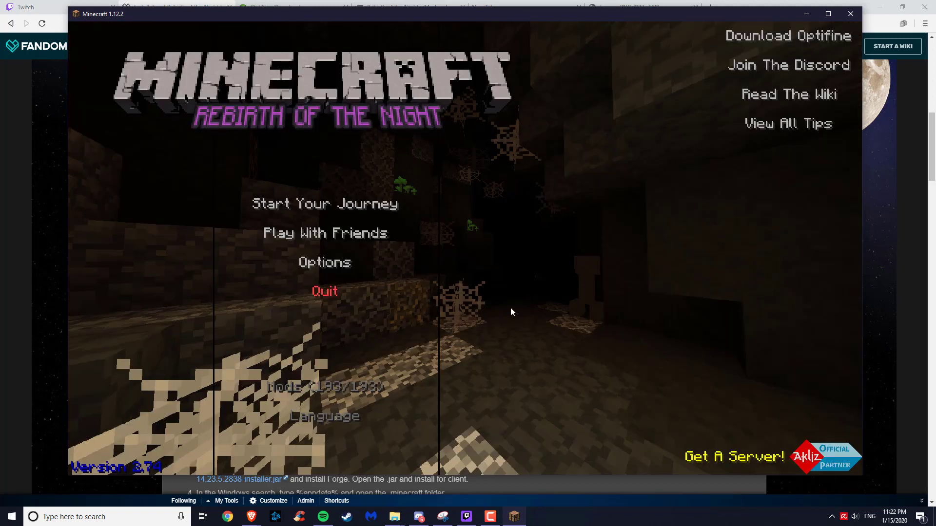
Create a Survival world named New World, checking the extra world options with the Biomes O' Plenty world type
click(363, 202)
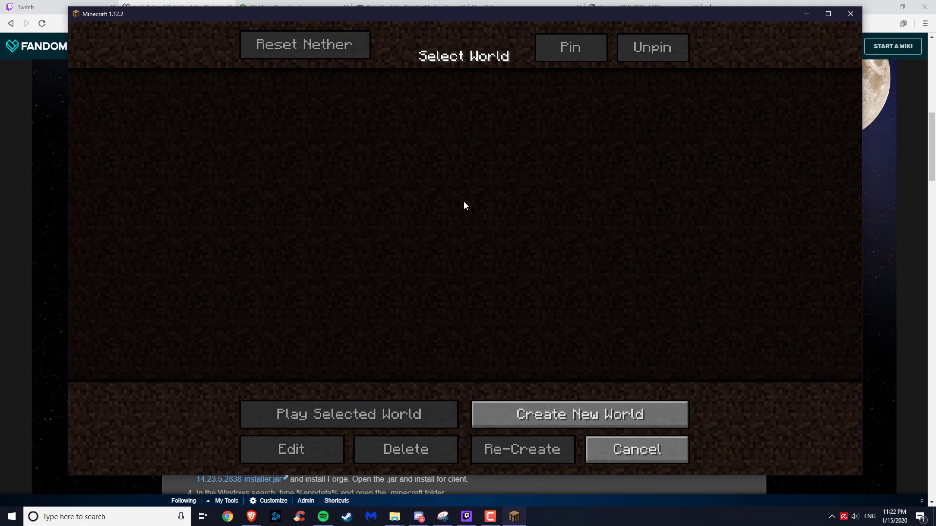
click(591, 417)
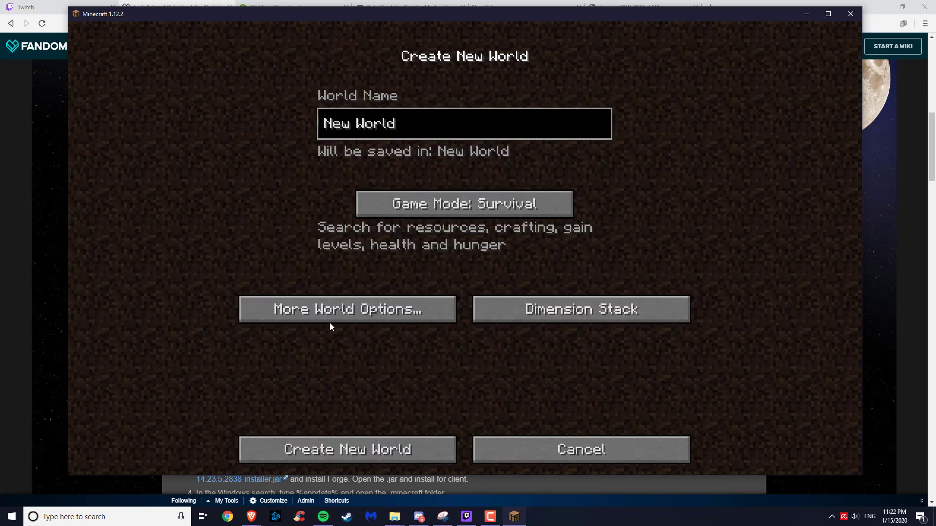
click(355, 313)
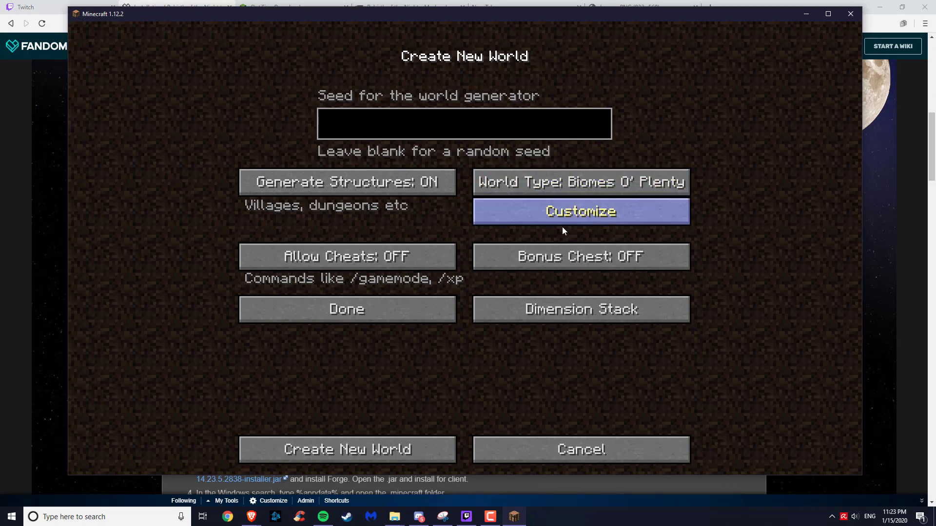
click(410, 315)
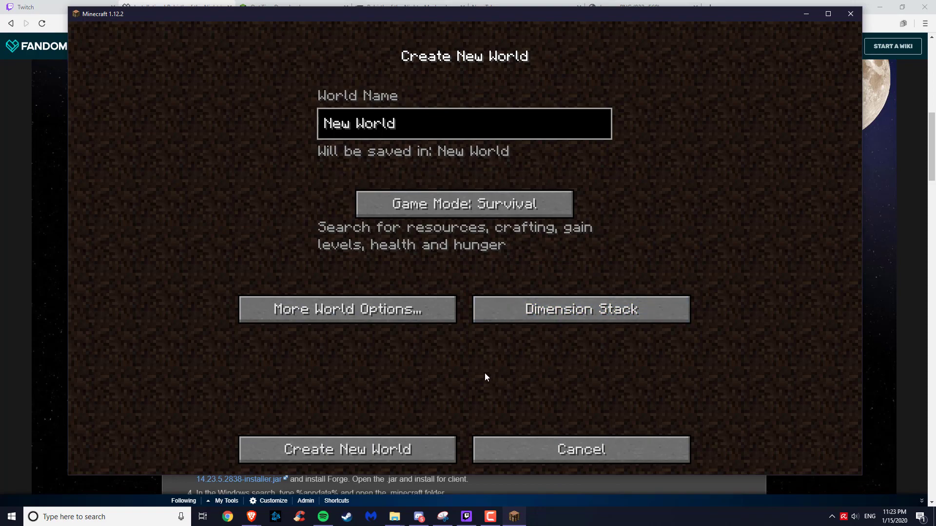
click(352, 451)
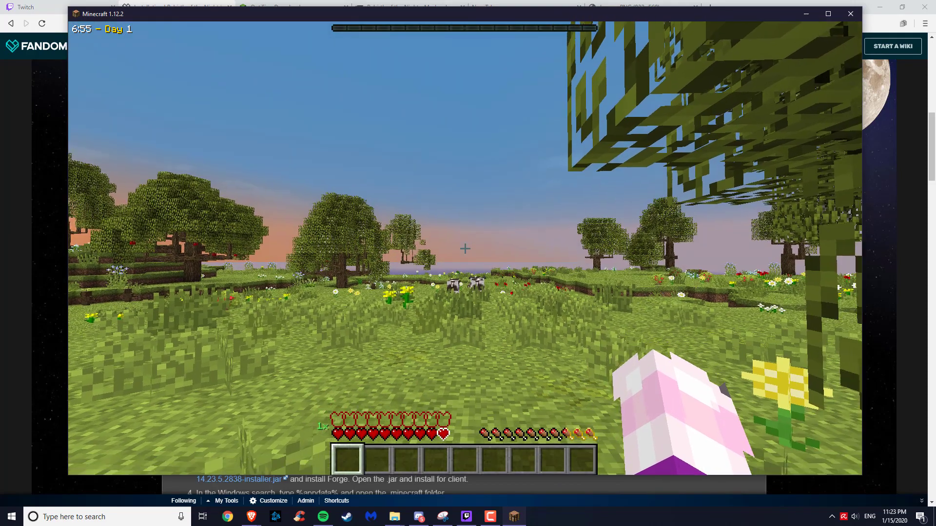
Explore the meadow around the spawn point, looking over the trees, flowers and cows
key(w)
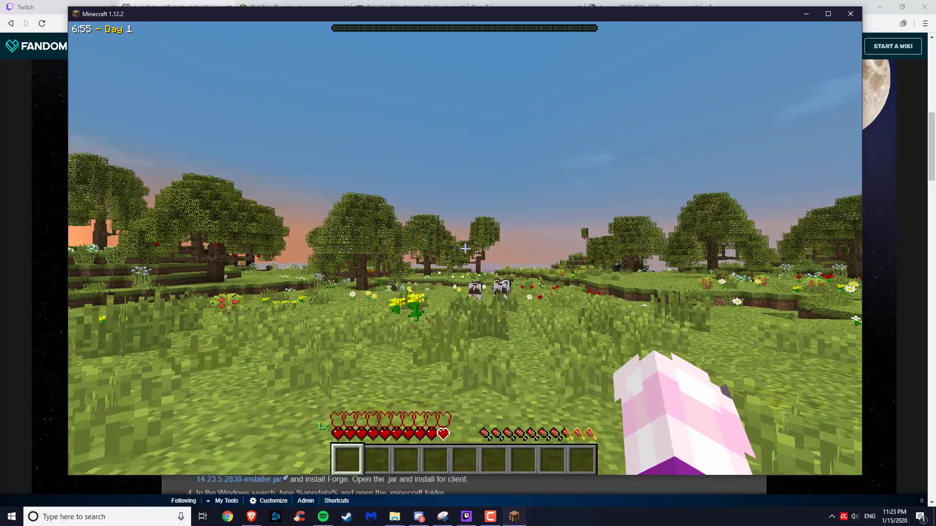
key(w)
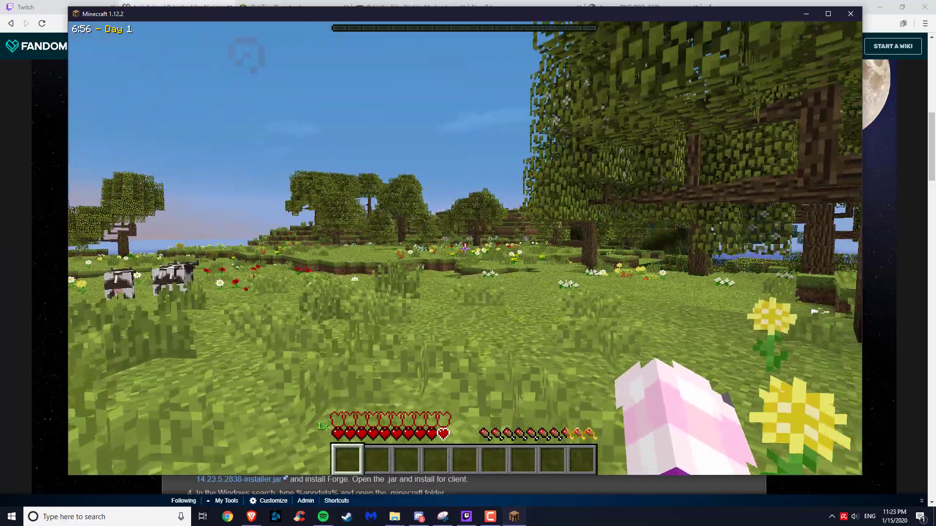
key(w)
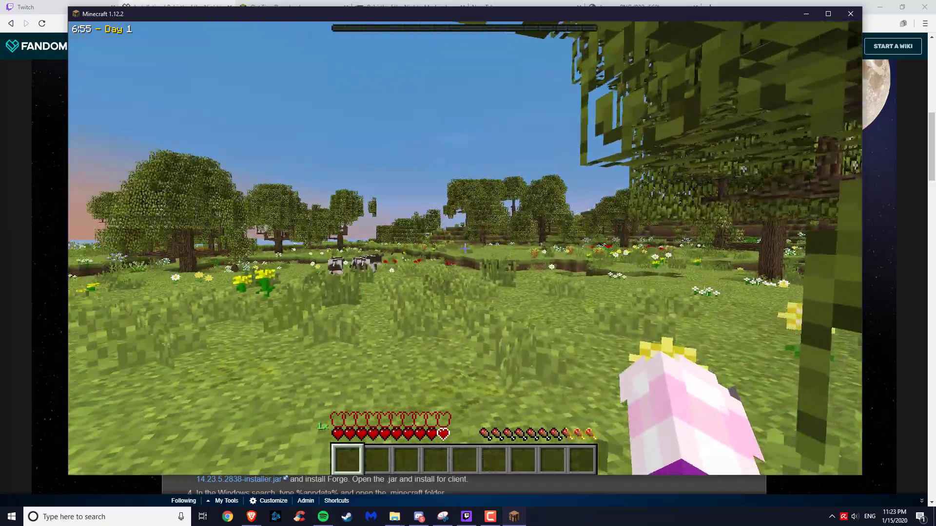
key(w)
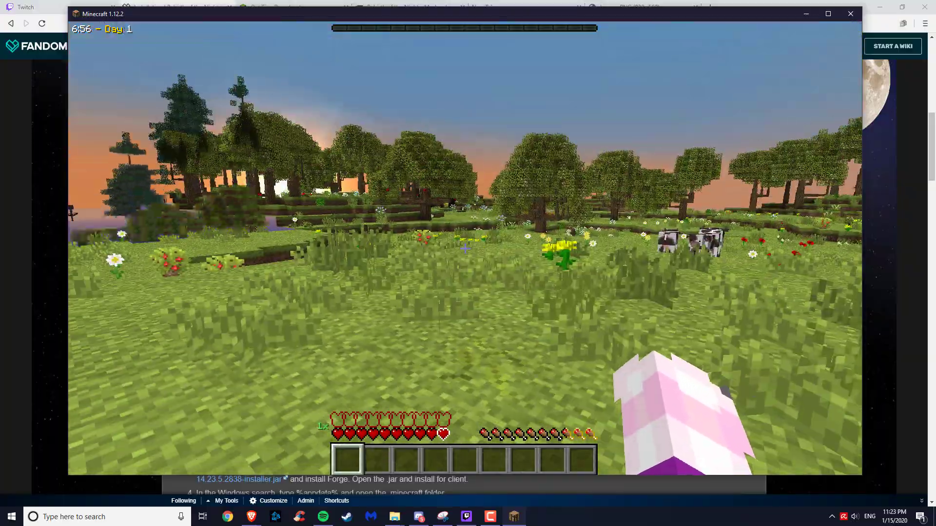
key(w)
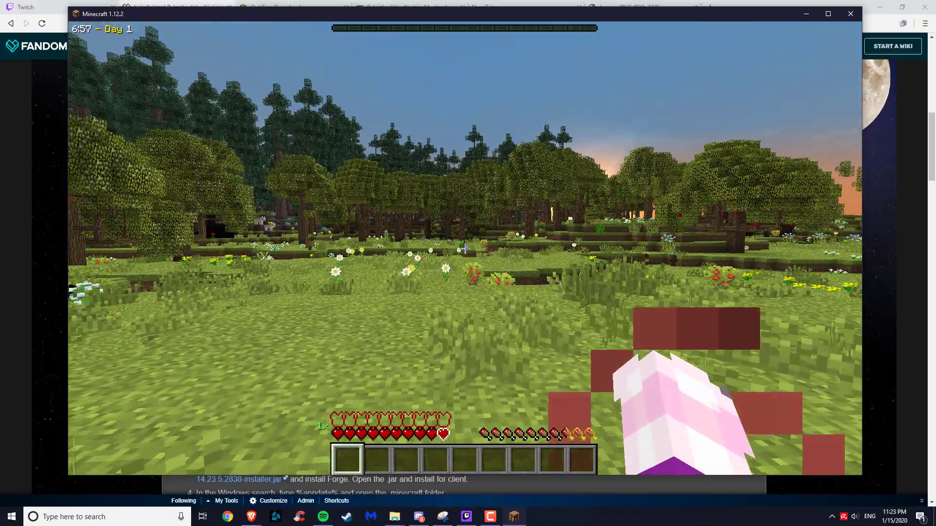
key(w)
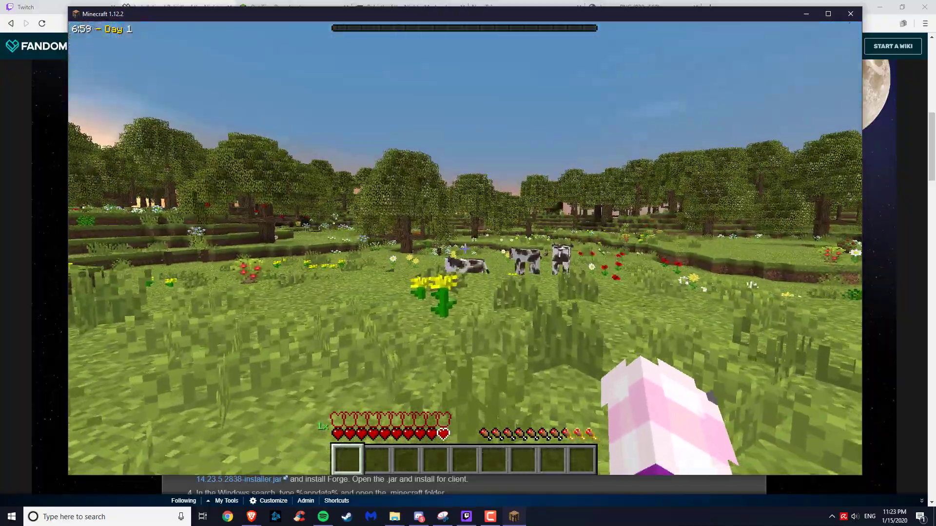
key(w)
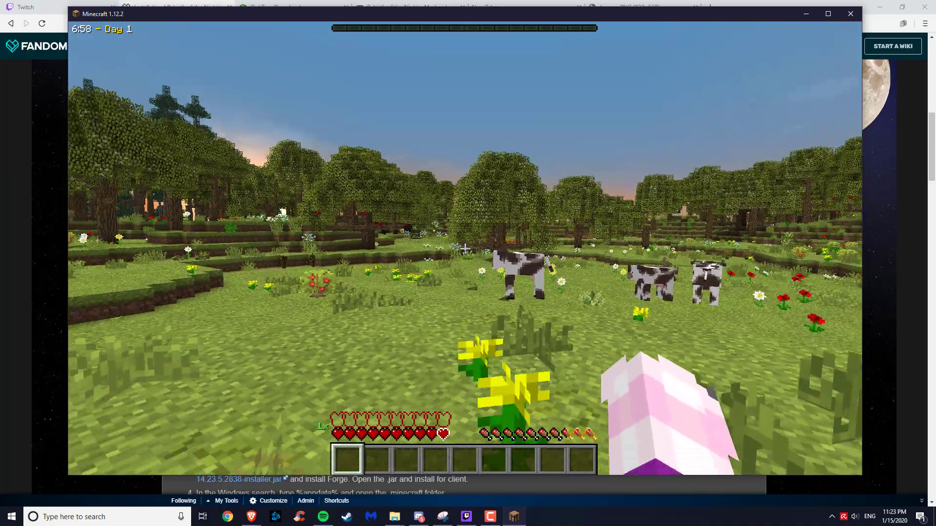
Pause the game and review the performance options in the video settings
key(Escape)
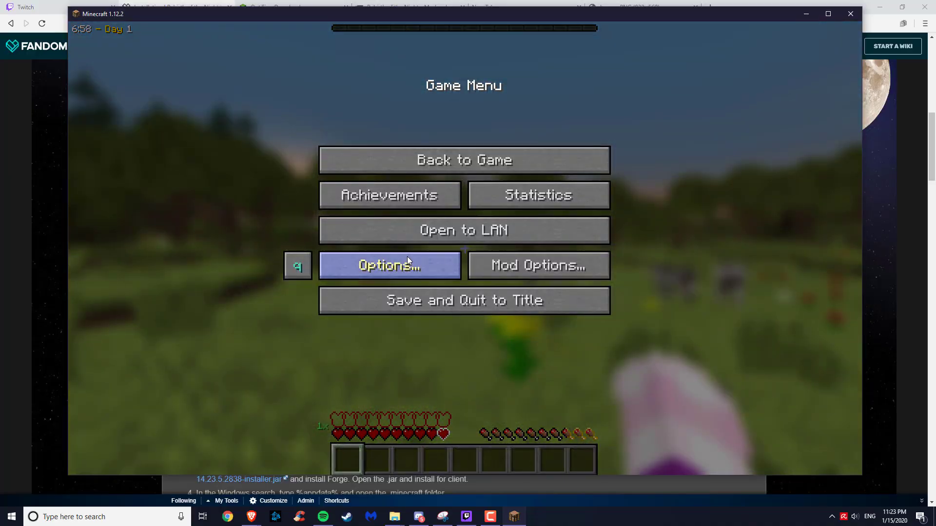
click(408, 256)
click(401, 206)
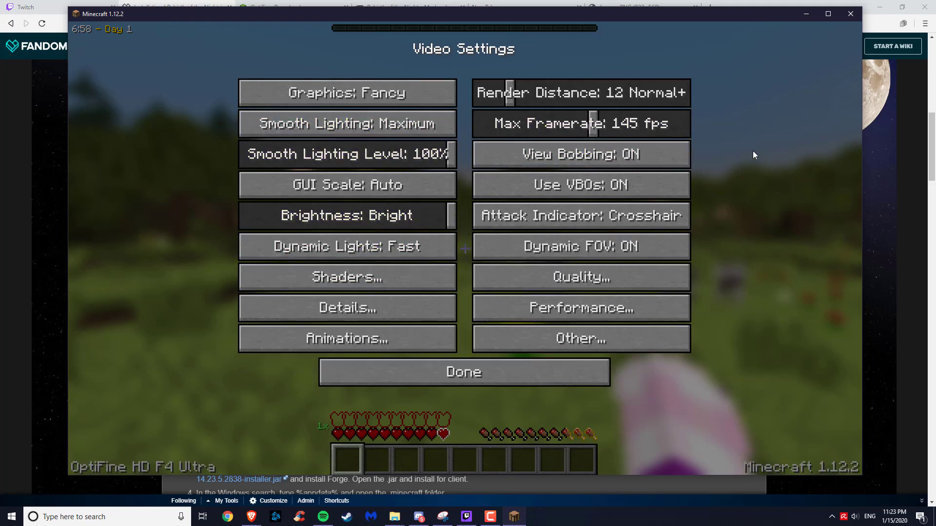
click(565, 312)
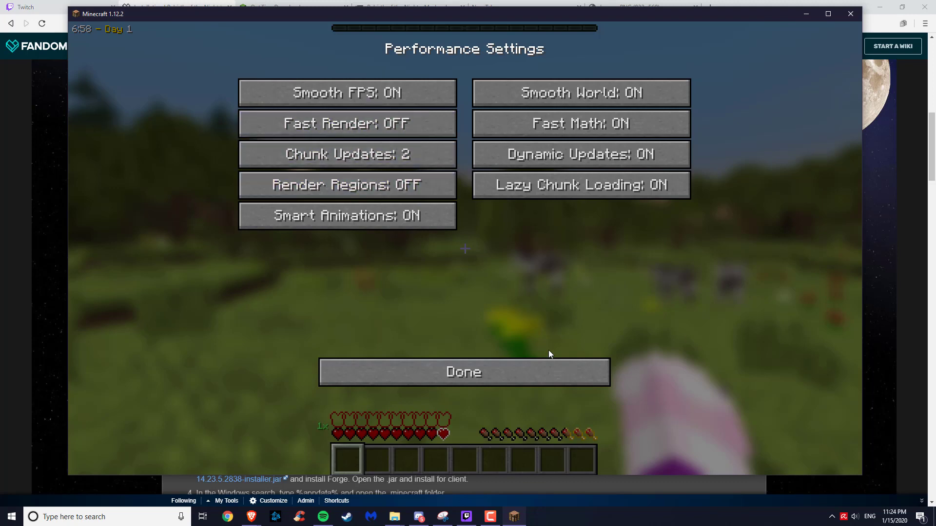
click(556, 378)
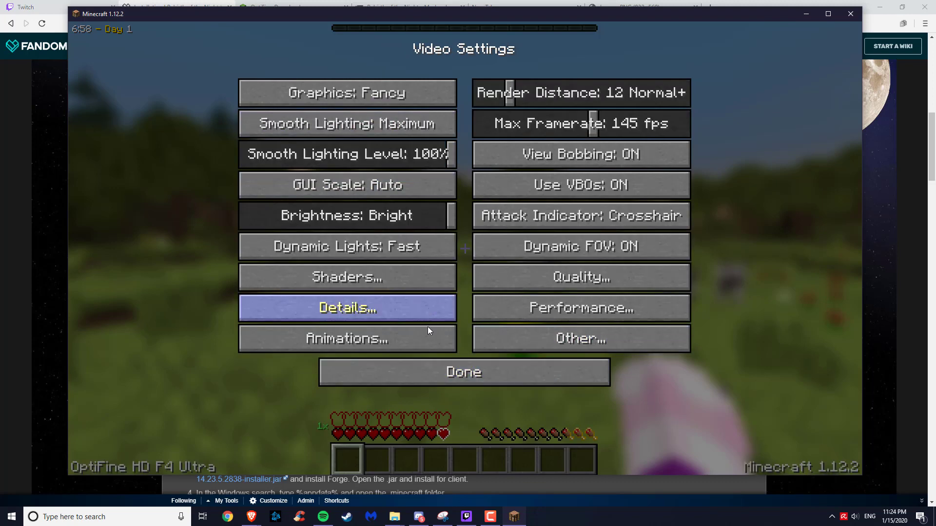
Turn off all animations and set the graphics to Fast in the video settings
click(422, 340)
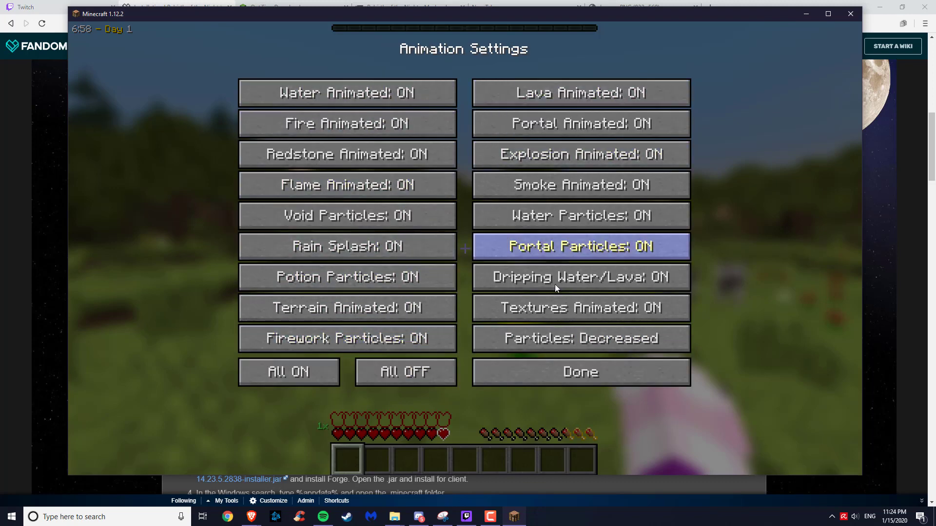
click(398, 376)
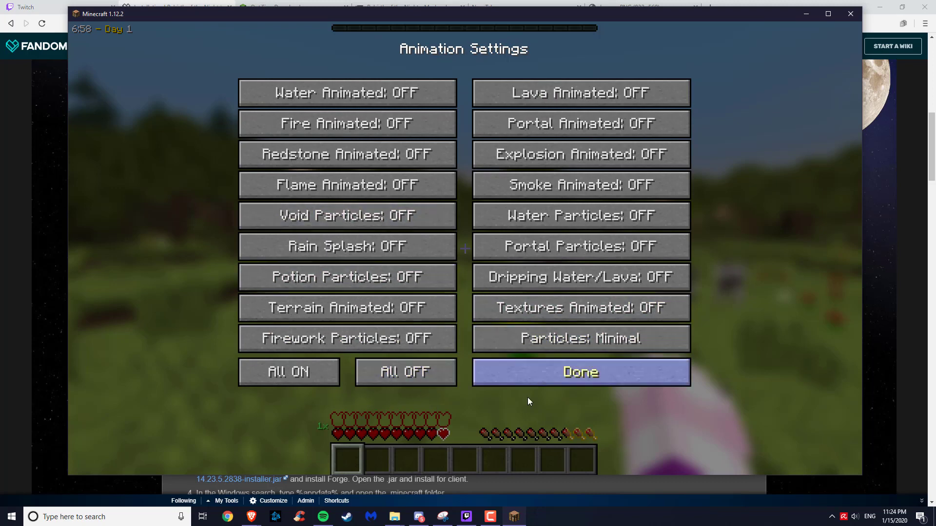
click(546, 376)
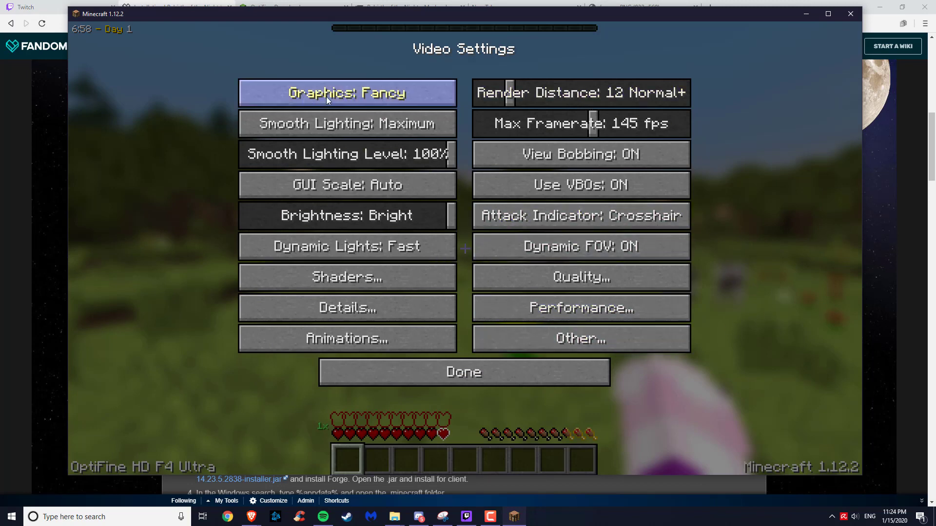
click(410, 92)
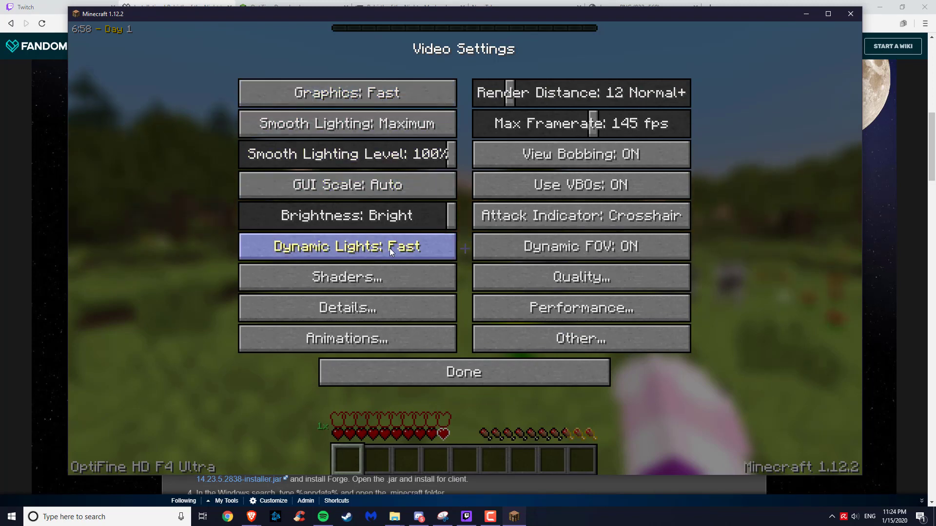
Review the detail and quality settings and return to the general options
click(373, 318)
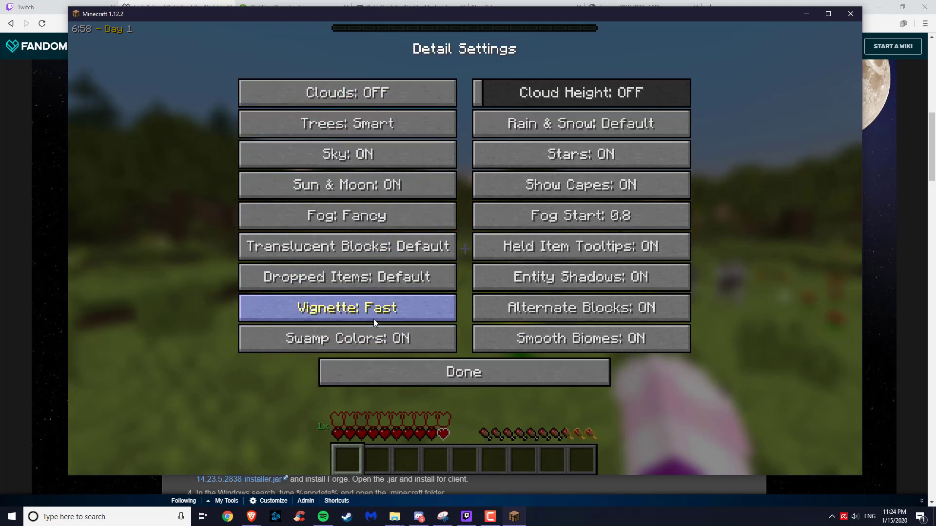
click(454, 376)
click(569, 279)
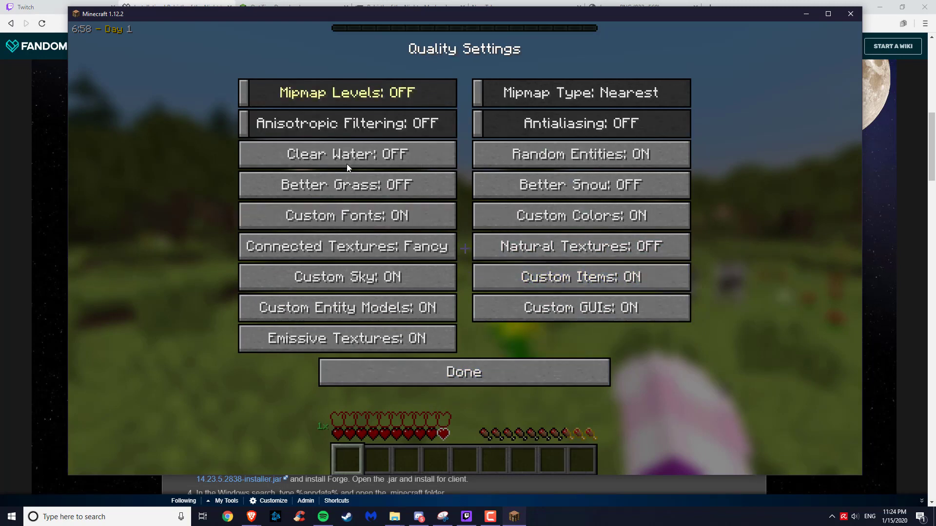
click(509, 377)
click(522, 373)
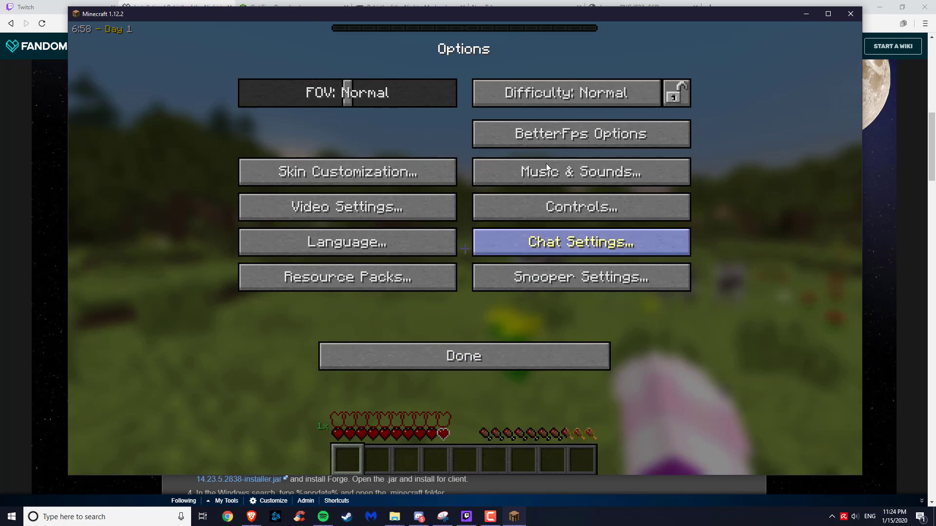
Review the BetterFps options and return to the game
click(567, 136)
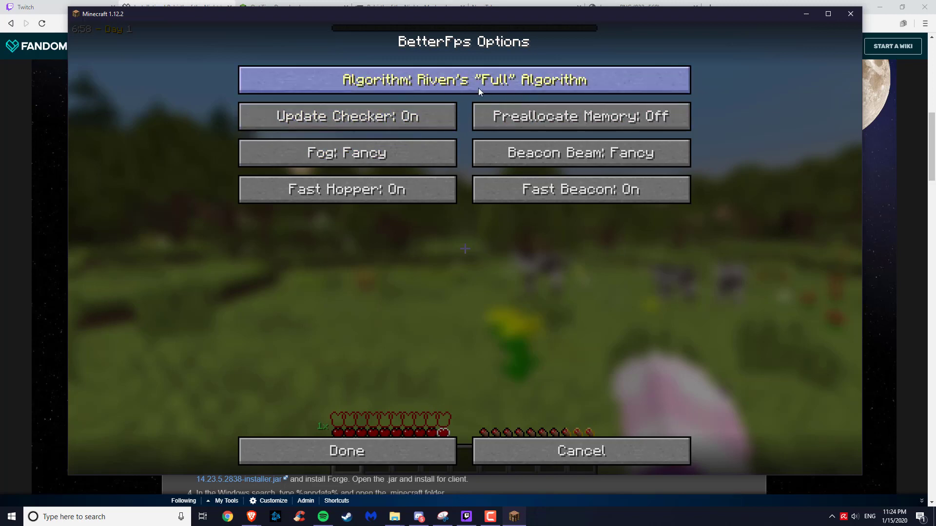
click(411, 450)
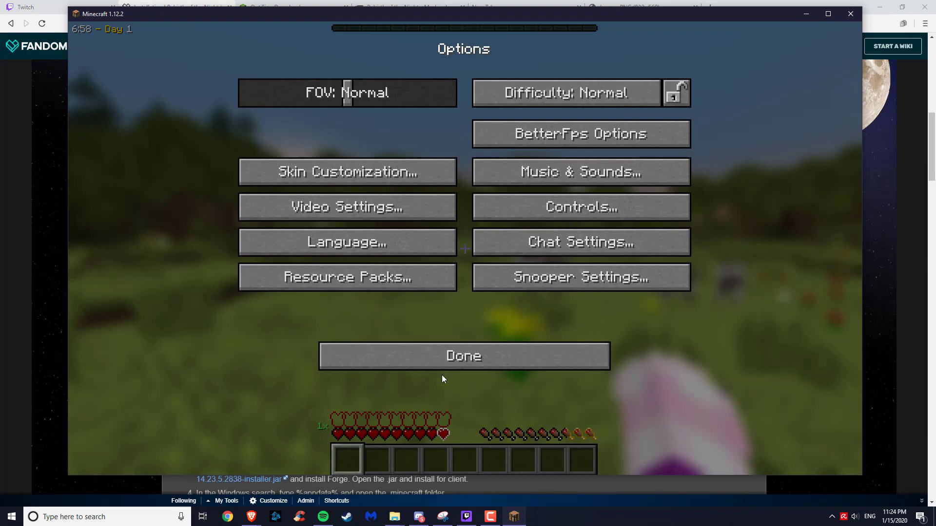
click(461, 344)
click(491, 167)
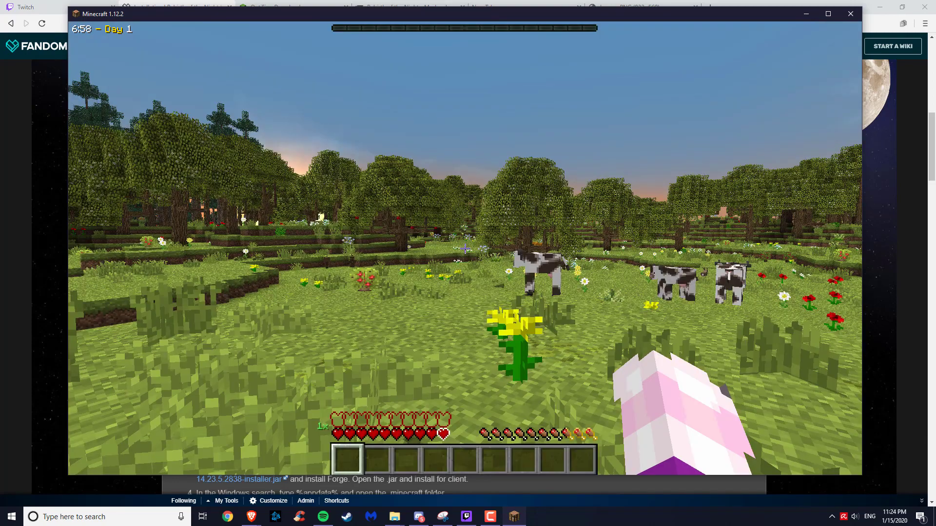
Walk across the meadow toward the cows and collect a yellow flower
key(w)
key(w)
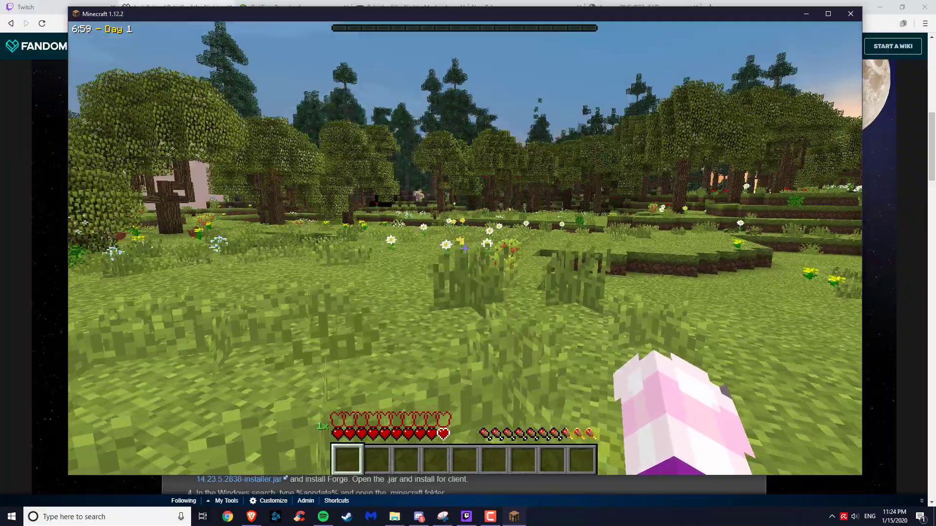
key(w)
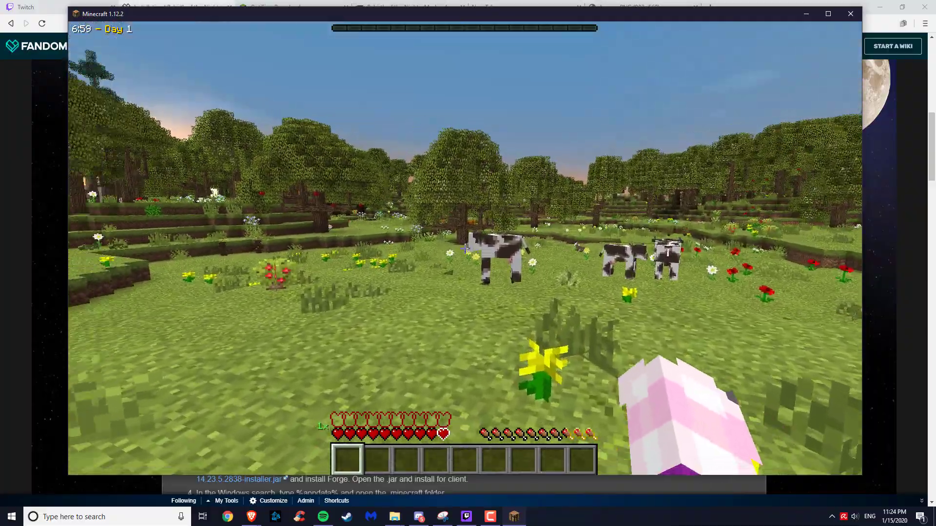
key(w)
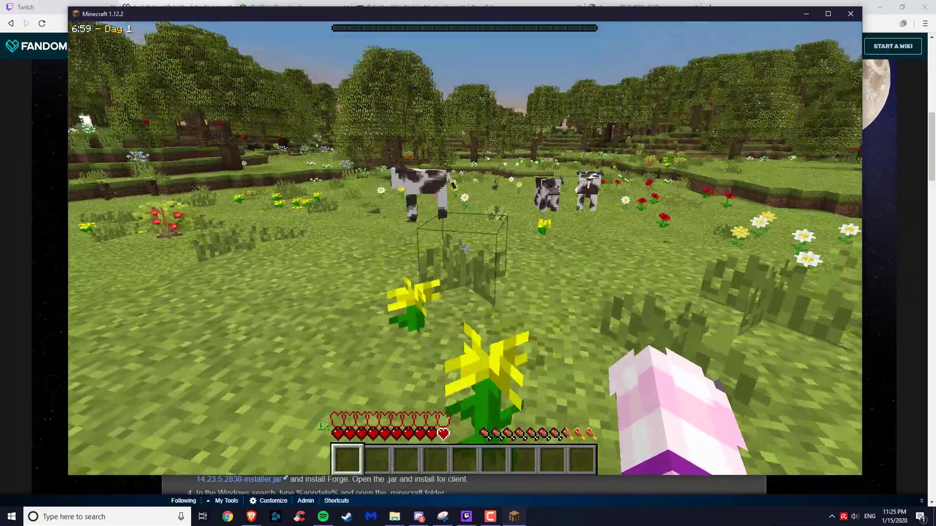
key(w)
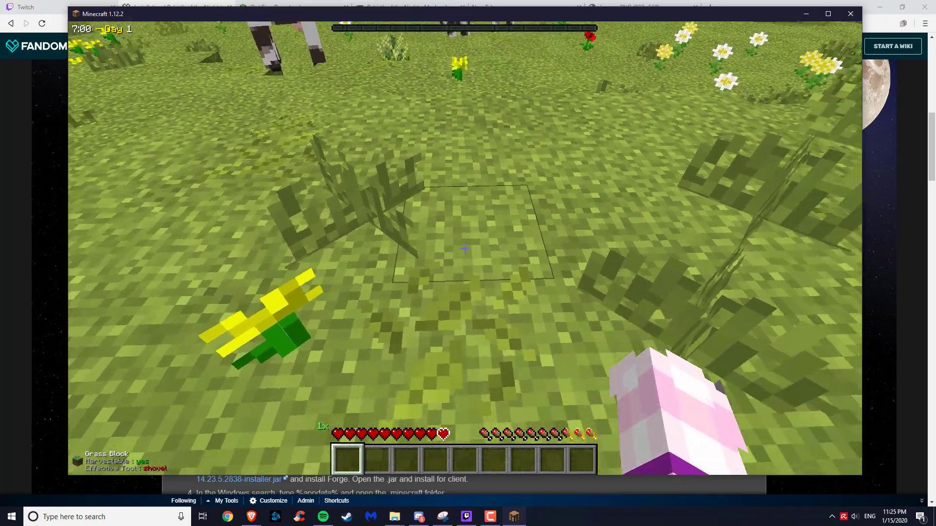
View the description of the "How to view recipes" achievement in the Rebirth of the Night achievements
key(t)
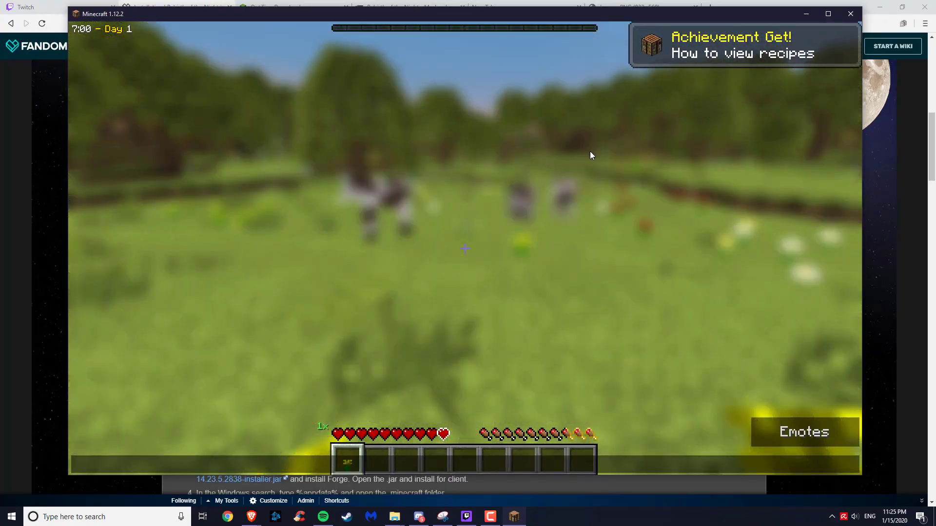
key(Escape)
key(Escape)
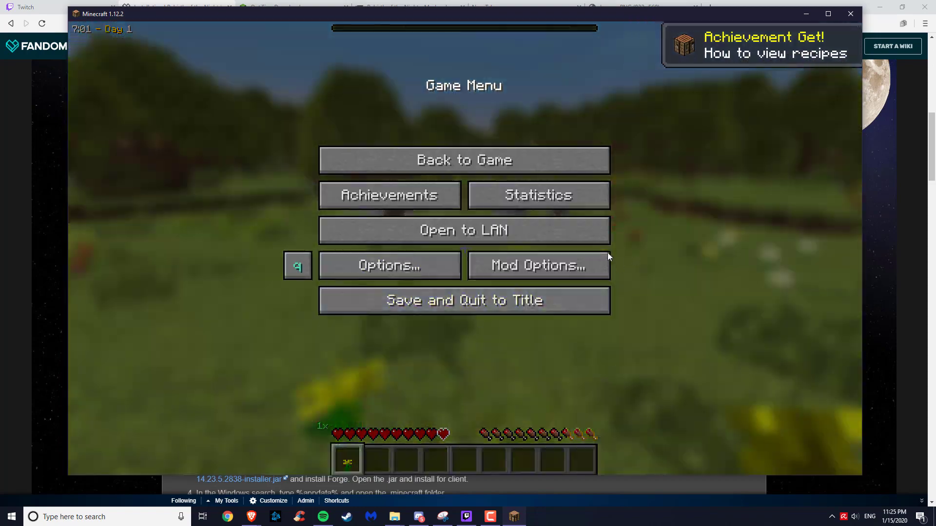
click(416, 200)
mouse_move(417, 267)
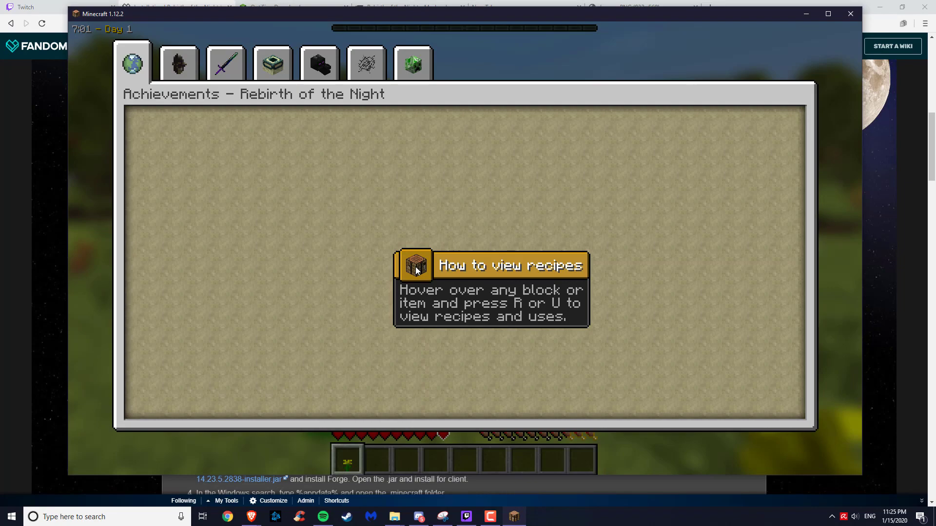
key(Escape)
Open the inventory and browse the item list to page 3
key(e)
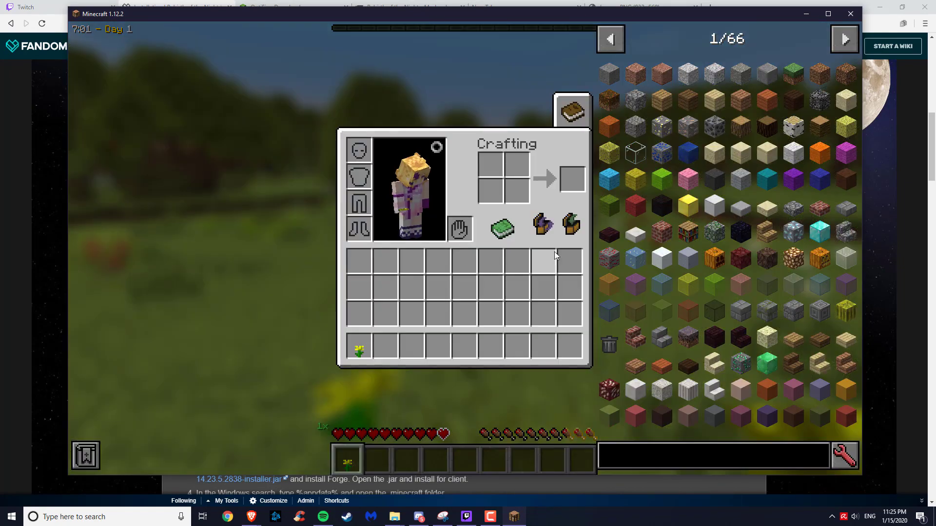
click(844, 49)
click(845, 49)
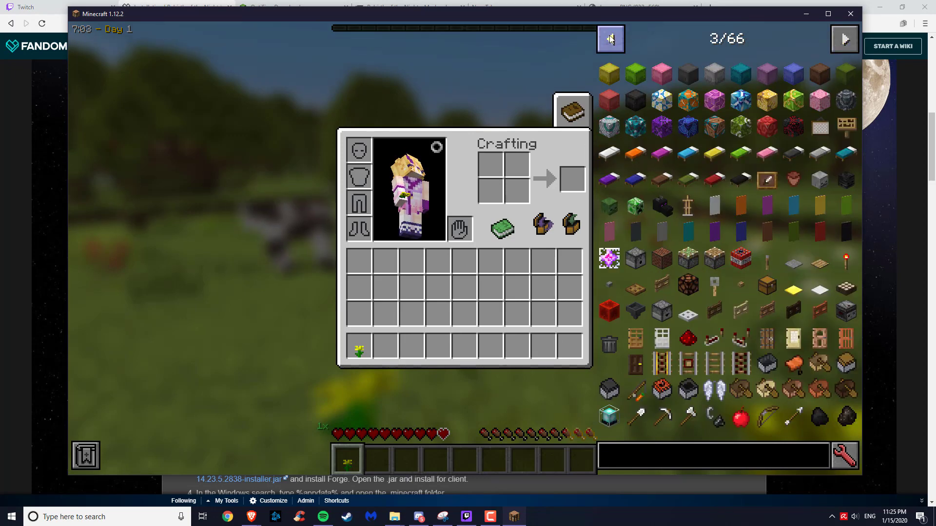
View the recipe for the red bed, and compare the crafting and cauldron recipes for the piston
click(712, 180)
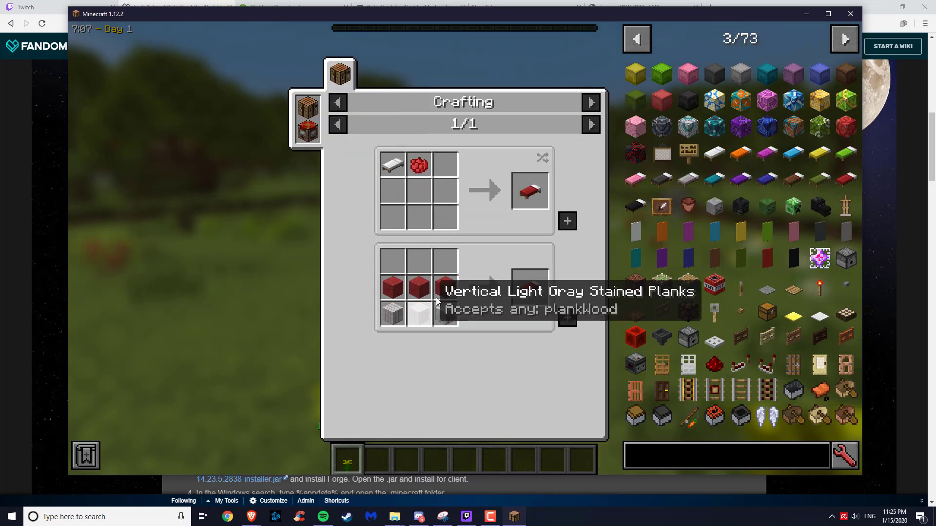
click(714, 285)
click(688, 287)
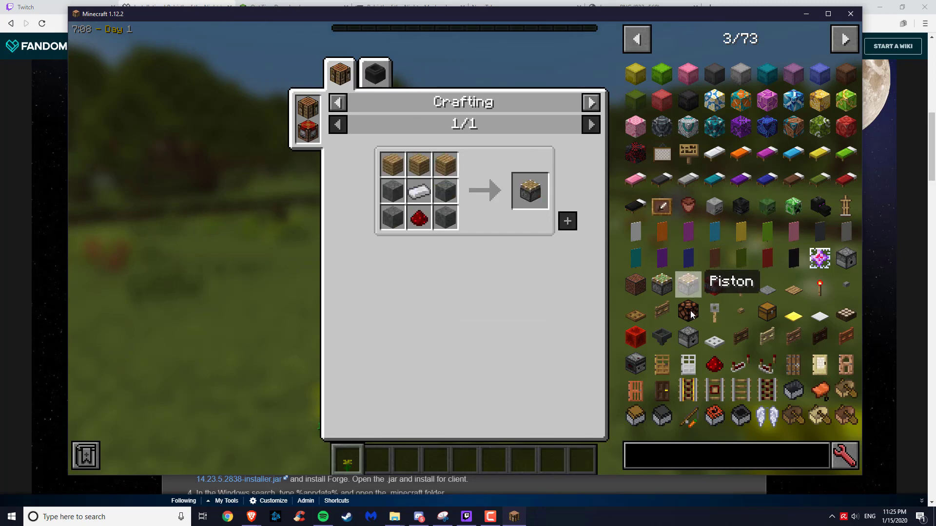
click(688, 337)
click(693, 286)
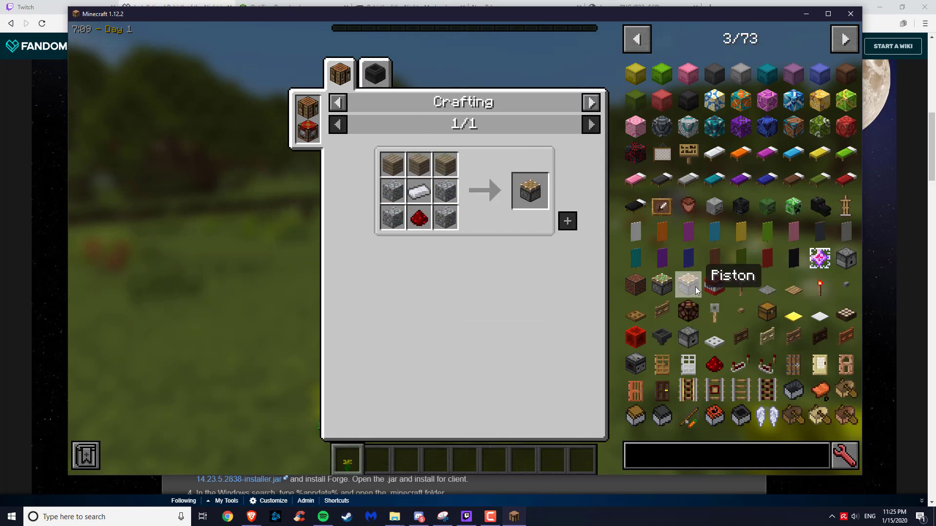
click(387, 65)
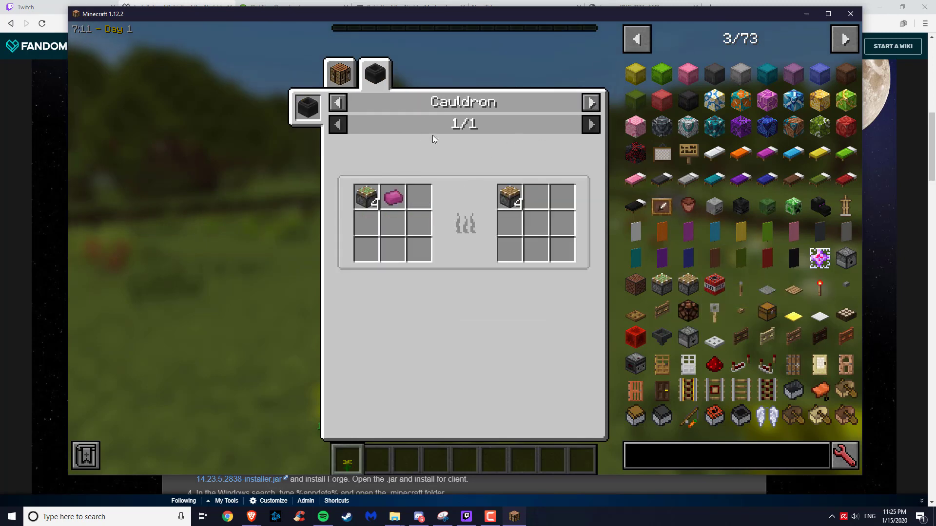
click(341, 73)
click(371, 72)
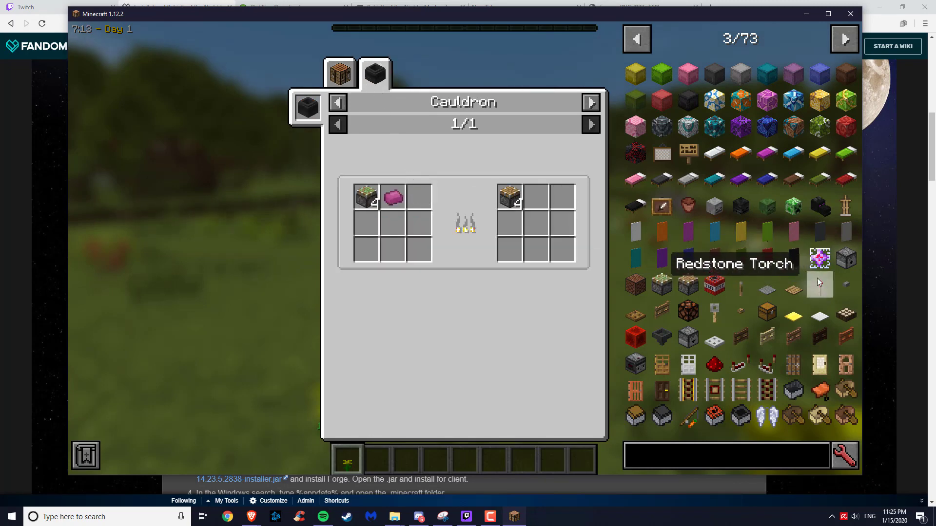
scroll(780, 356, down, 1)
click(726, 453)
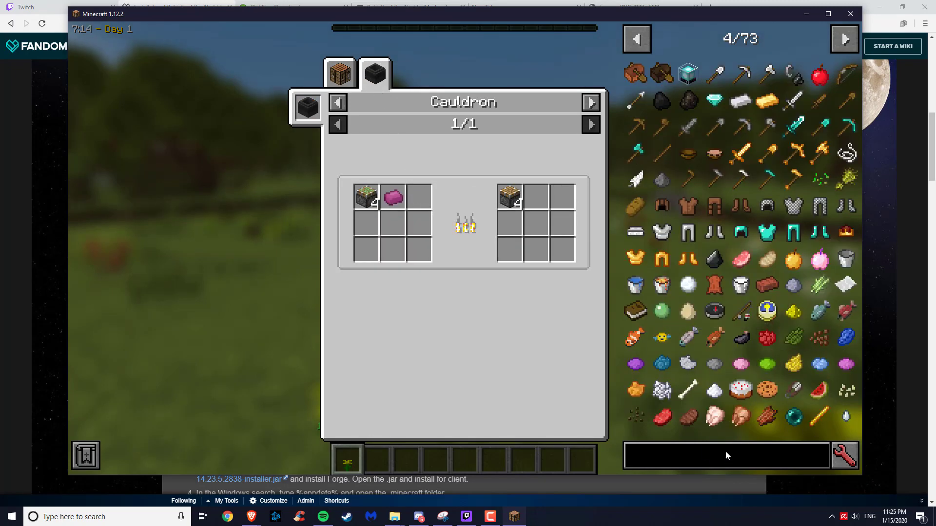
text(@msm)
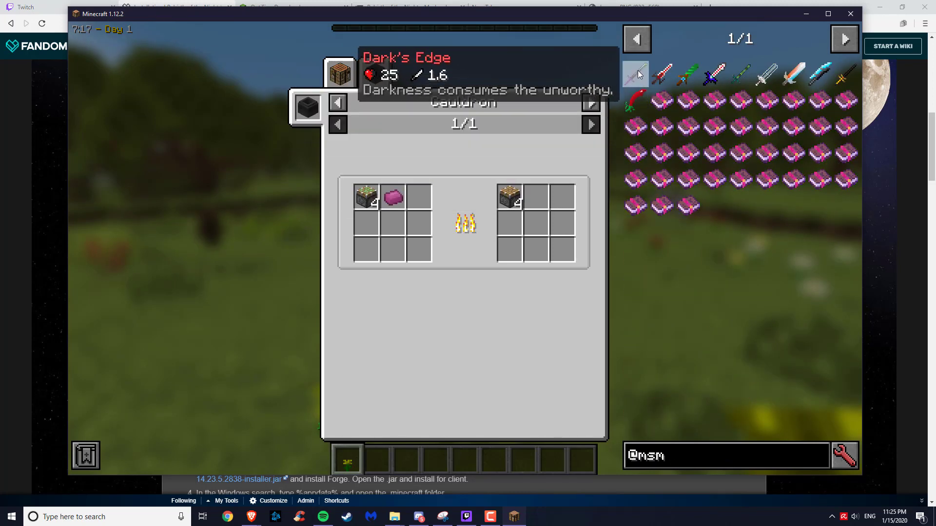
right_click(635, 125)
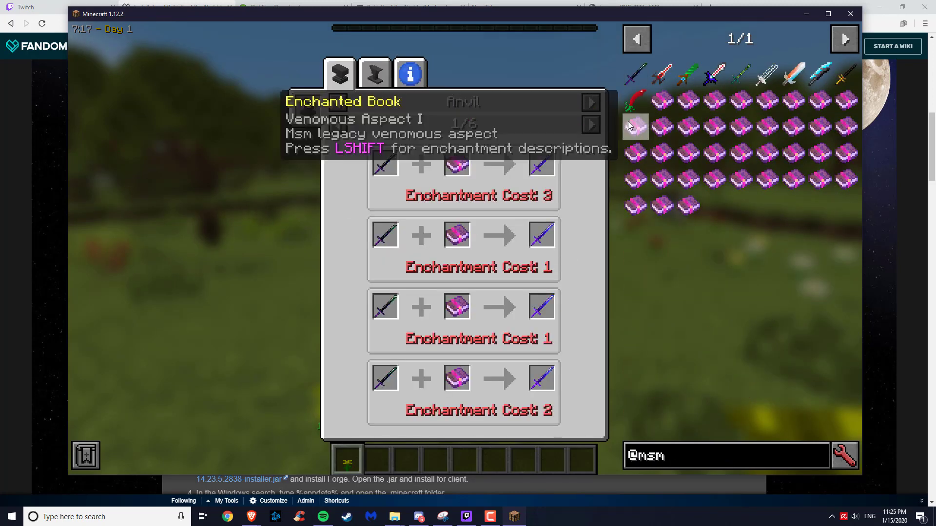
click(405, 74)
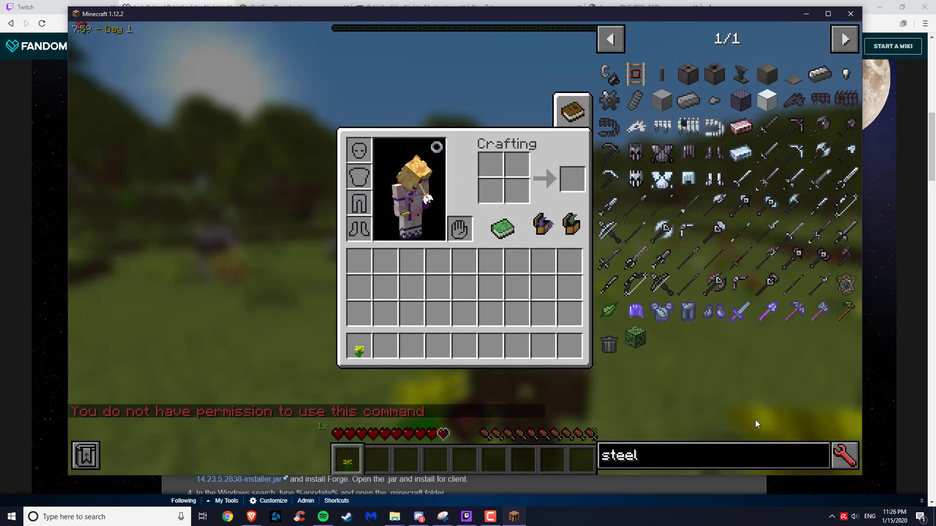
Review the steel ingot's uses in crafting, Fire Dragon Forge, Stoked Crucible and anvil plus its information page, and return to the game
click(689, 105)
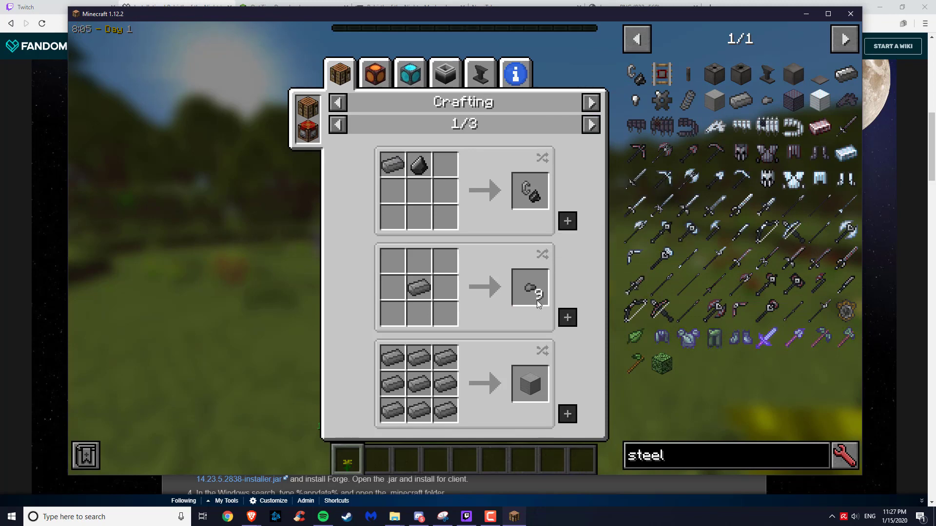
click(375, 74)
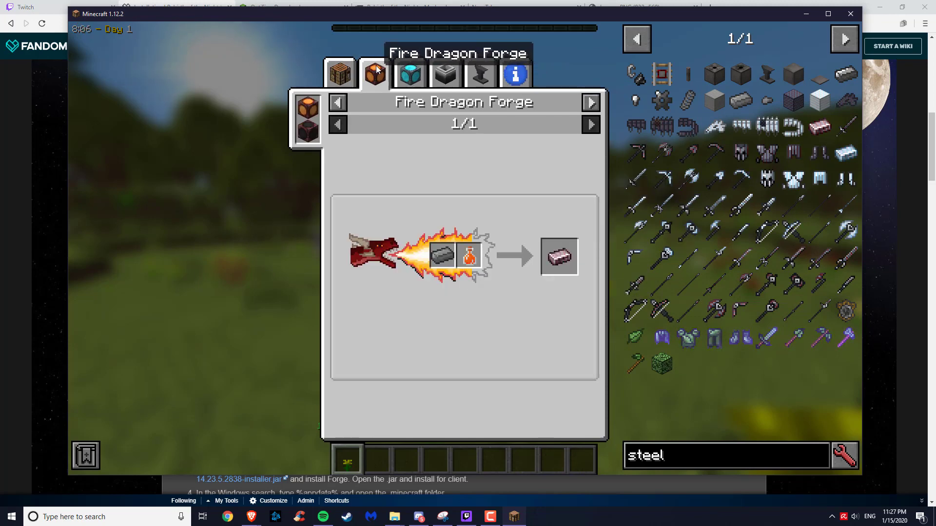
click(444, 74)
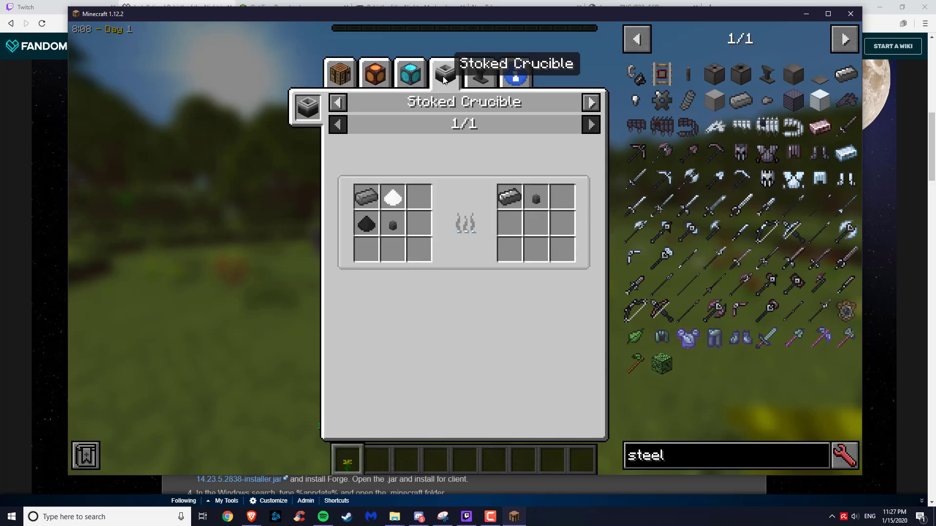
click(480, 77)
click(509, 76)
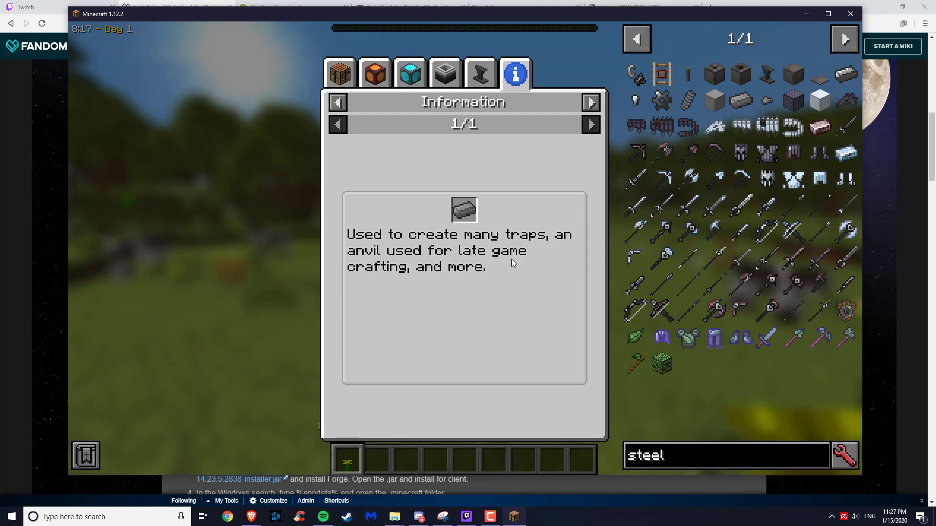
key(Escape)
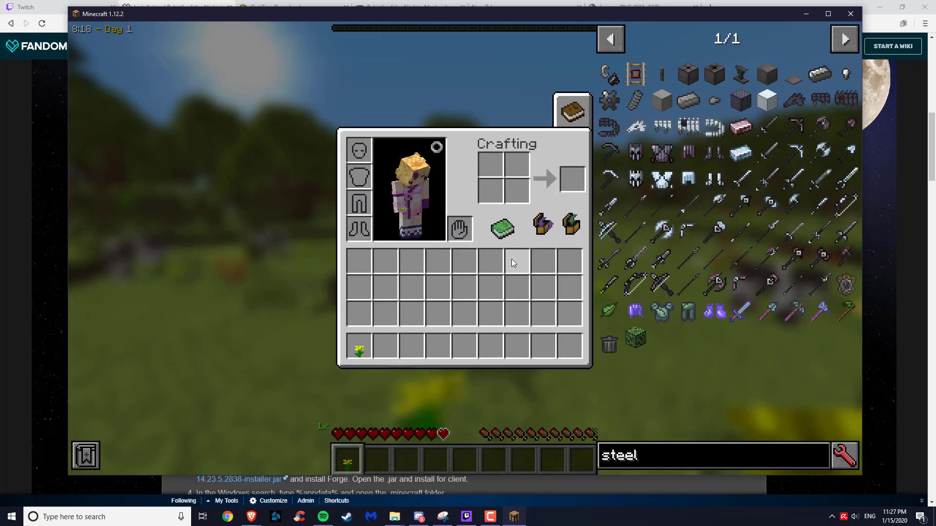
key(Escape)
Walk across the flower meadow past the cows toward the edge of the forest
key(w)
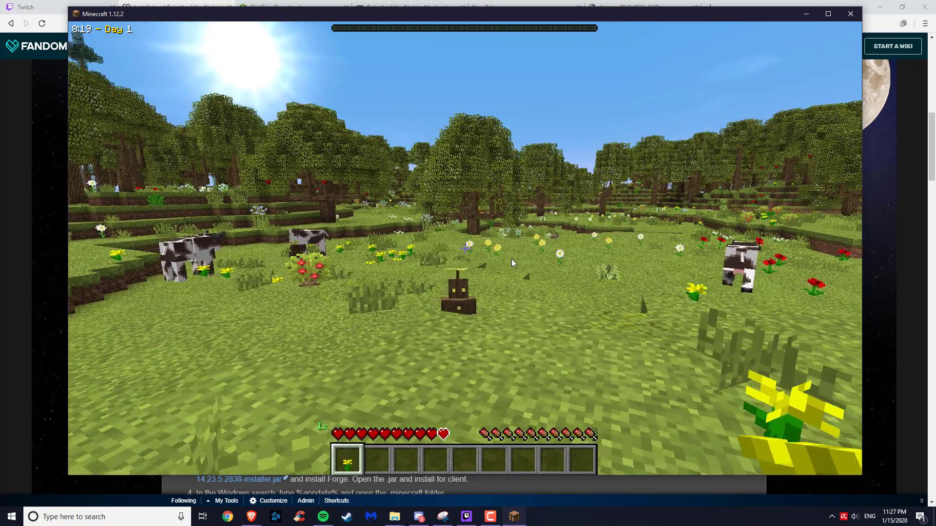
key(w)
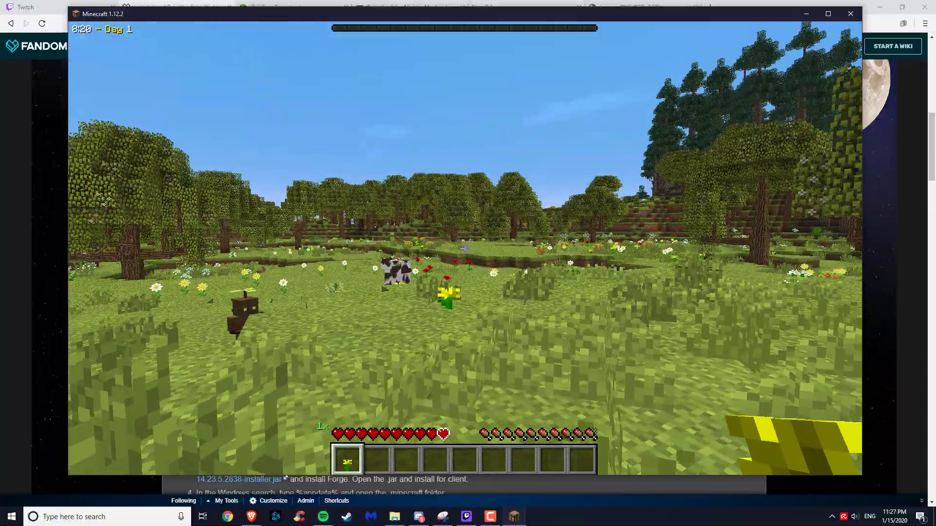
key(w)
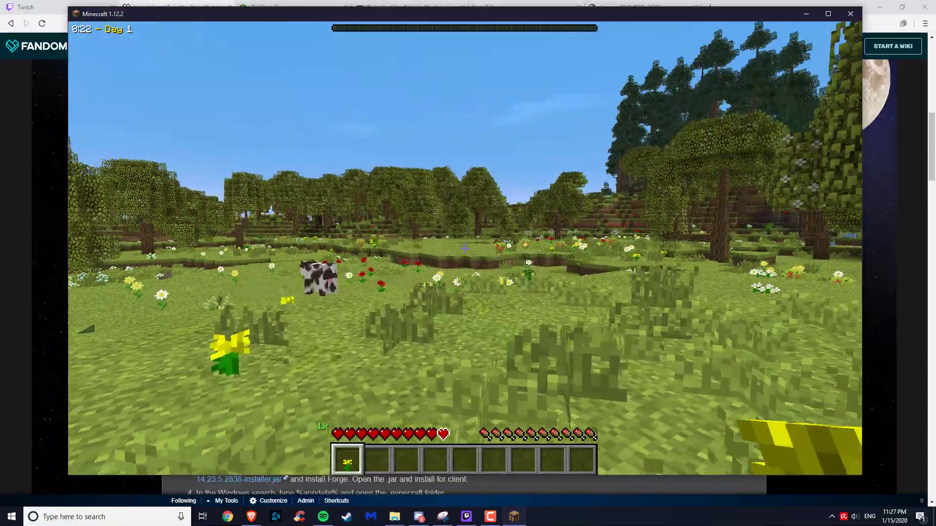
key(w)
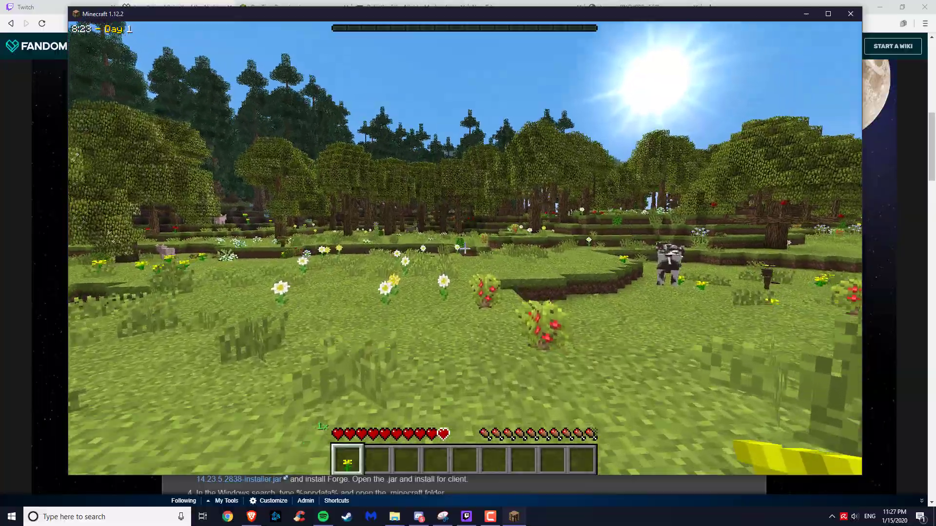
key(w)
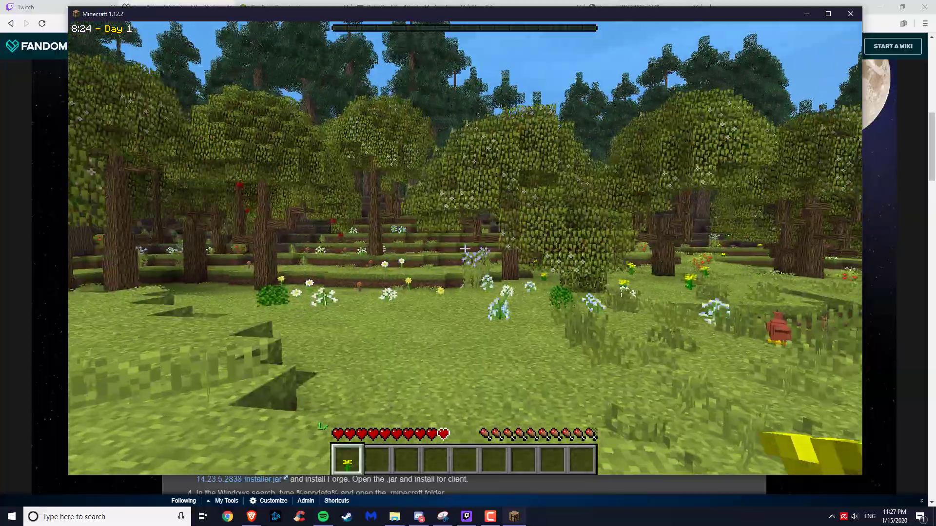
Open the achievements and examine the Journey of a Craftsperson and Perfectly Ready trees, including the armor and sword goals
key(Escape)
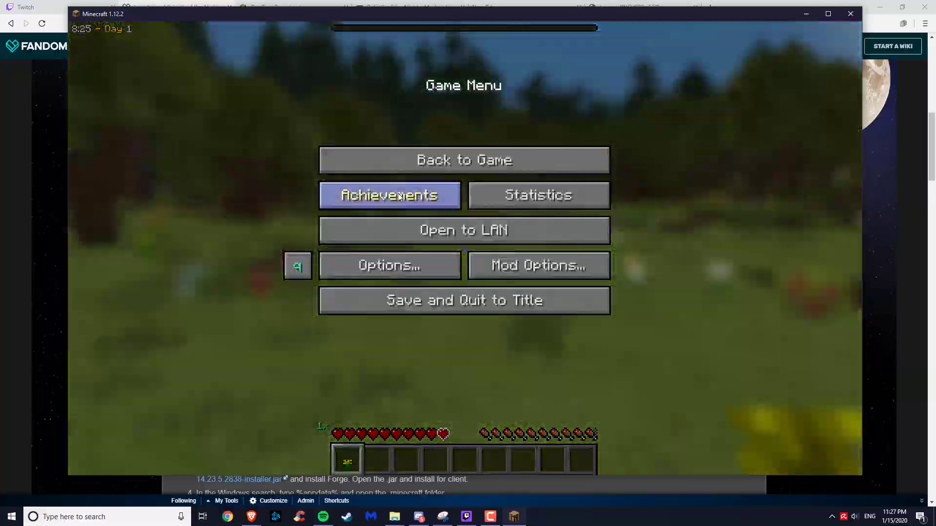
click(397, 193)
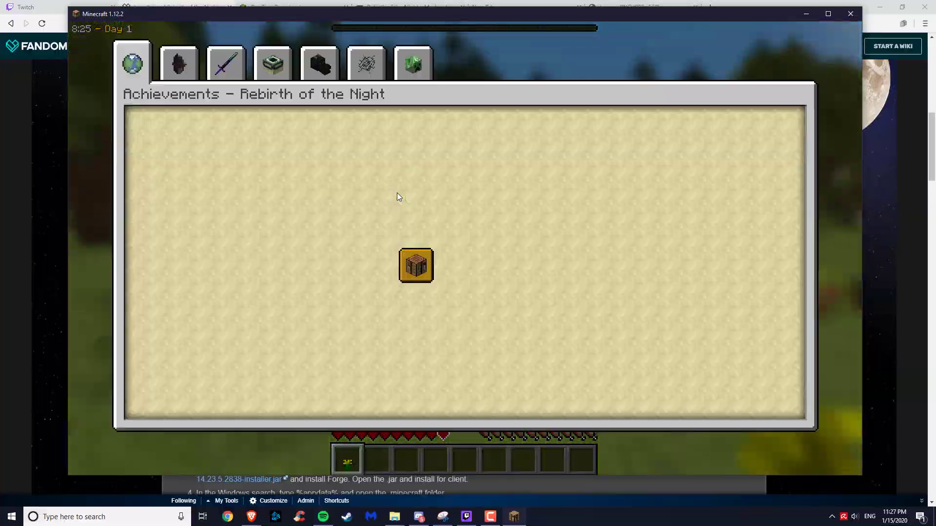
click(176, 71)
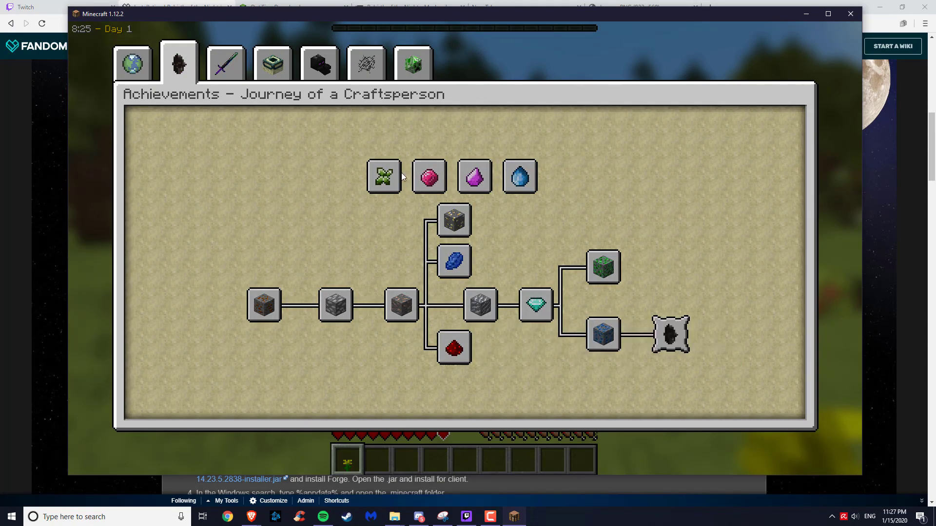
click(225, 62)
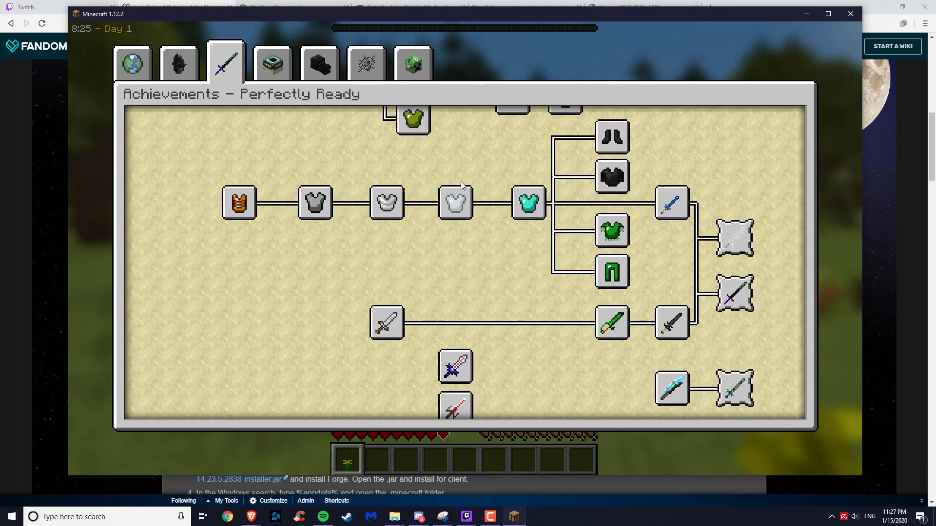
drag(461, 182, 463, 219)
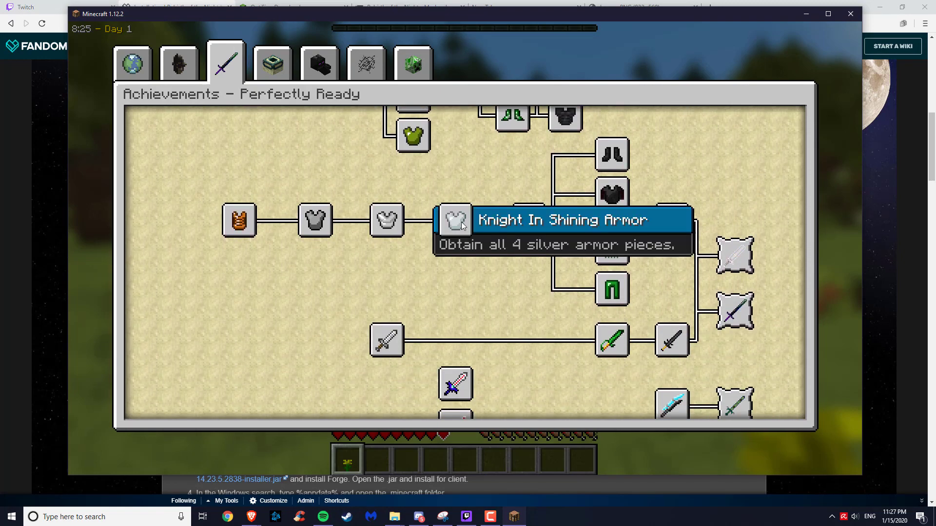
drag(560, 302, 494, 183)
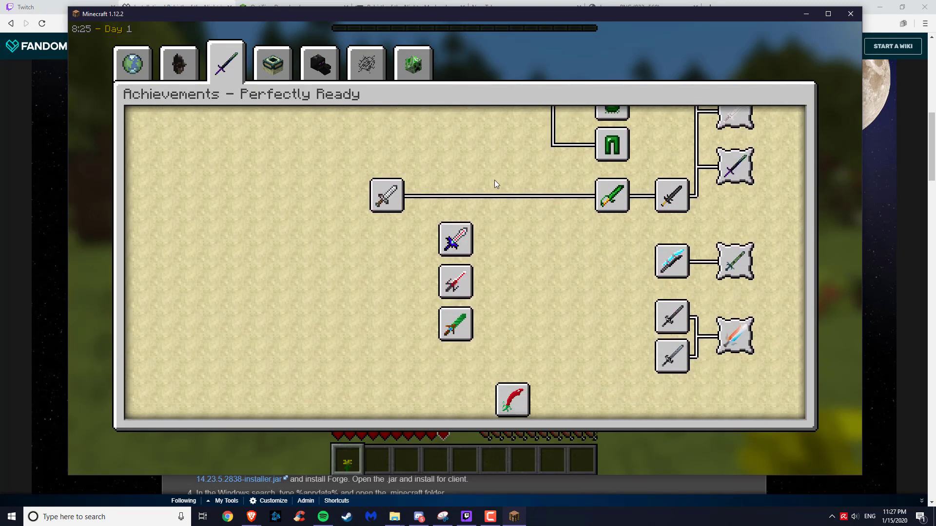
drag(675, 258, 602, 400)
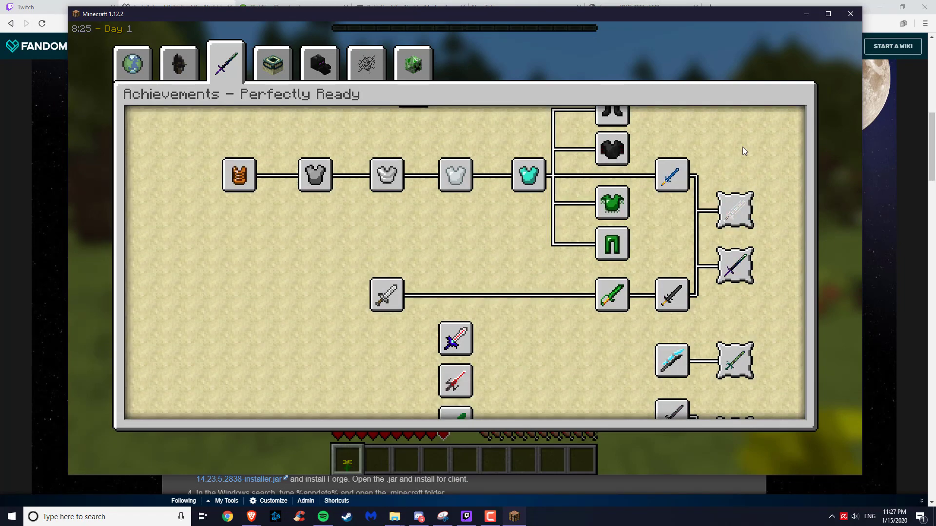
drag(741, 150, 741, 309)
Examine the Beyond These Lands, Bane of Humanity, Base Defense and So Many Ways To Die achievements, and return to the game
click(266, 66)
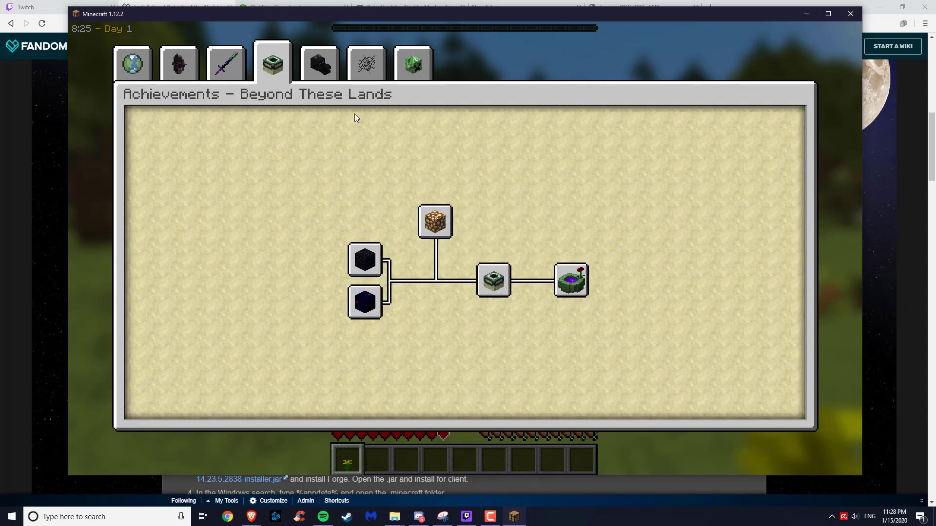
click(319, 64)
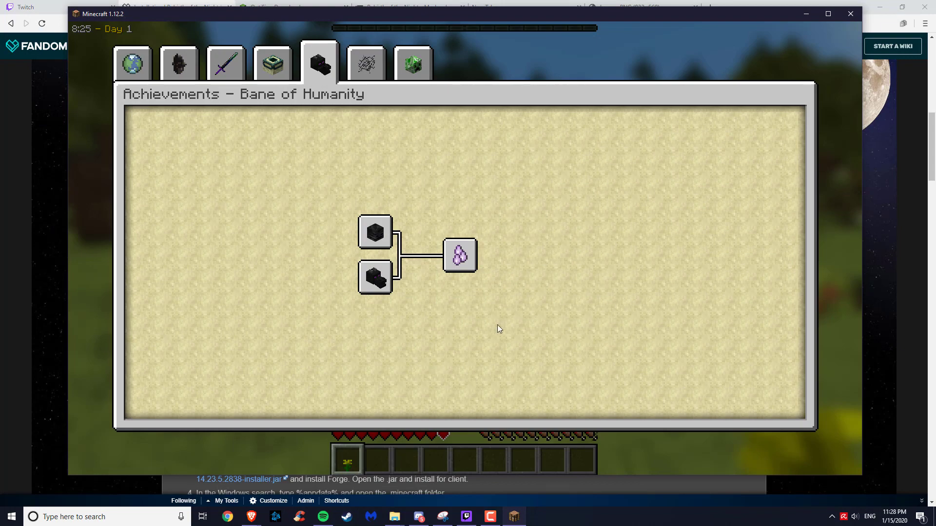
click(366, 63)
drag(585, 269, 587, 277)
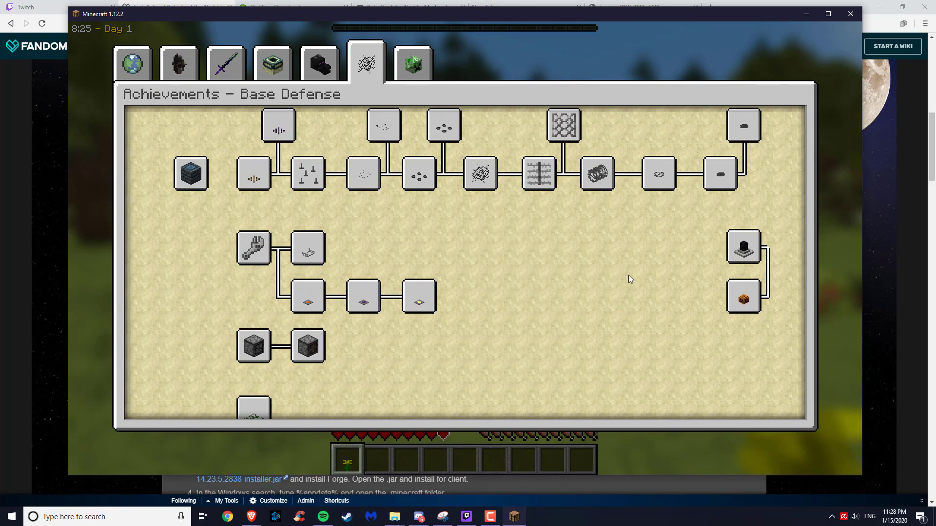
click(399, 62)
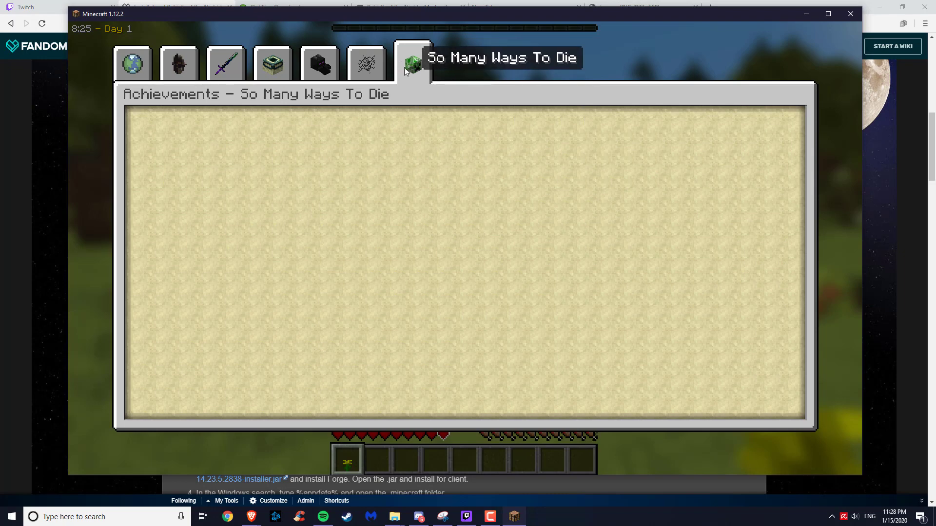
click(365, 63)
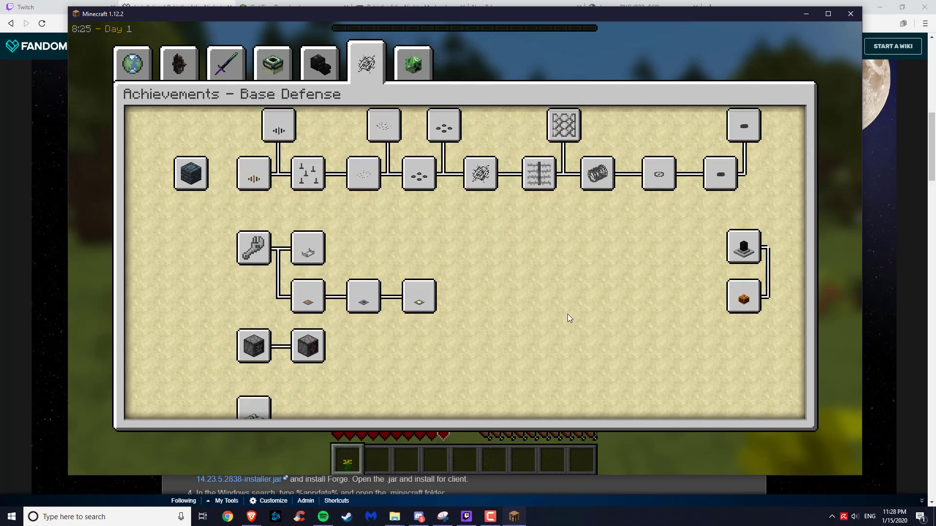
drag(568, 314, 569, 271)
drag(550, 222, 548, 298)
key(Escape)
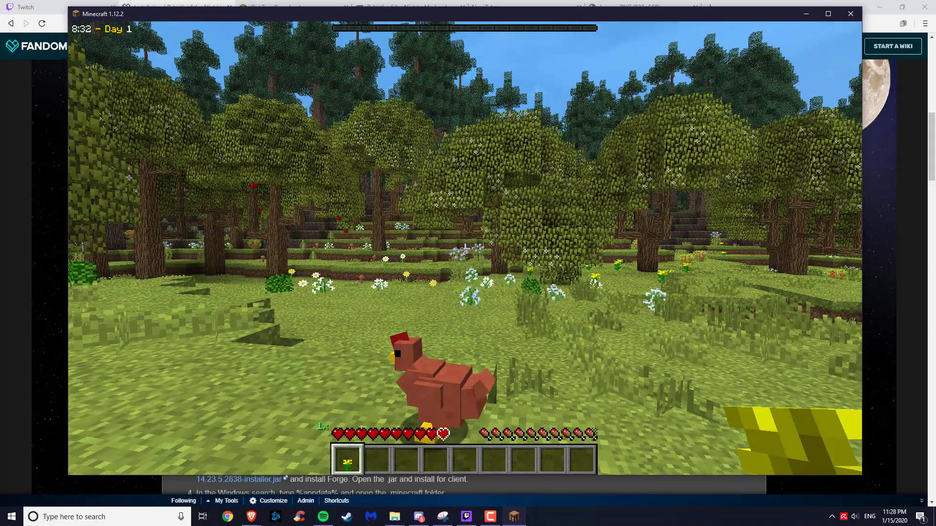
Walk a short way across the meadow and reopen the Base Defense achievements
key(w)
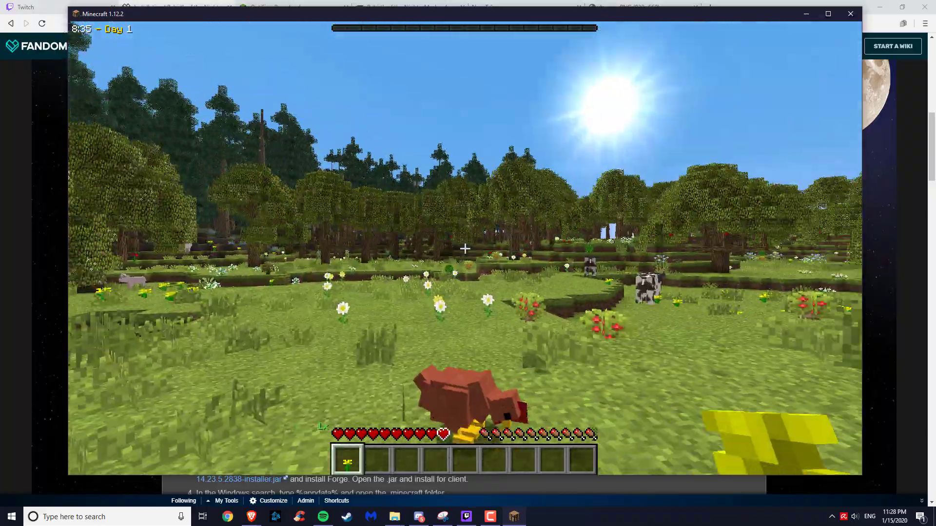
key(w)
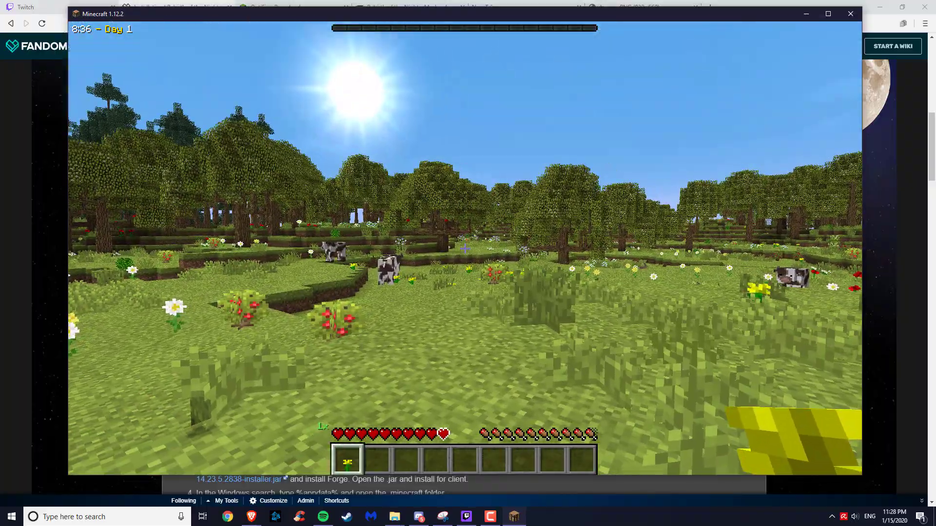
key(Escape)
click(390, 192)
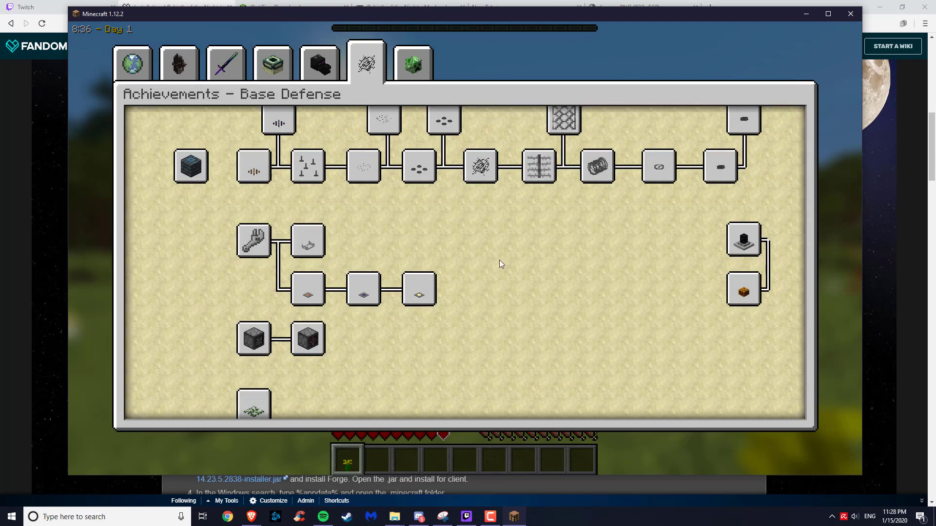
Examine the Beyond These Lands, Bane of Humanity and Perfectly Ready achievement trees
click(314, 72)
click(266, 54)
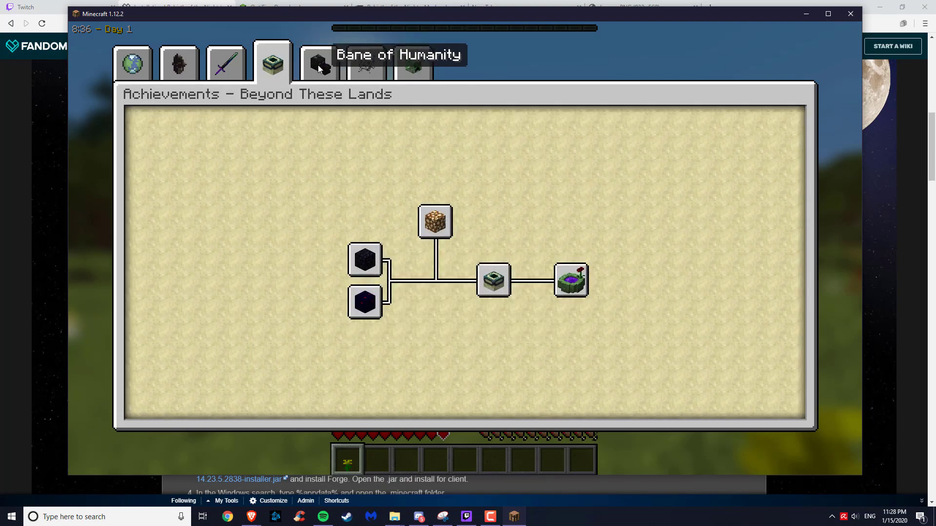
click(319, 63)
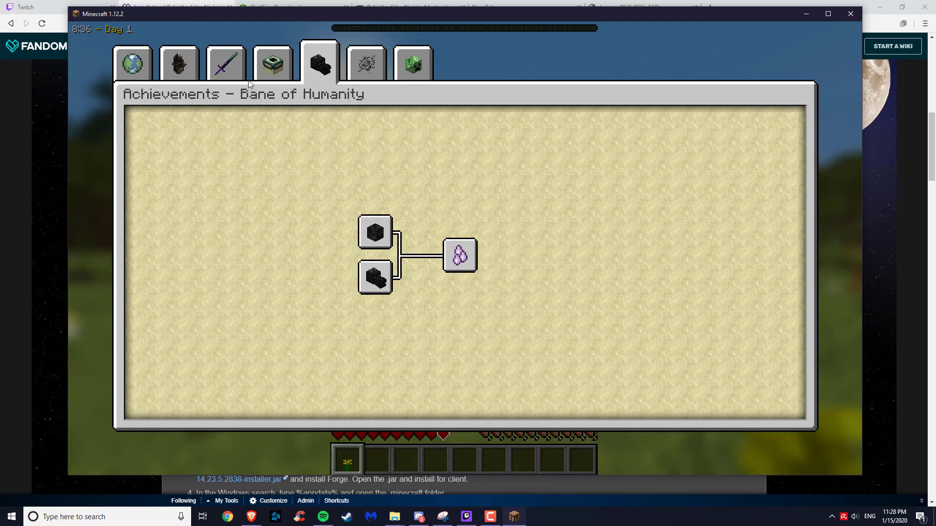
click(227, 65)
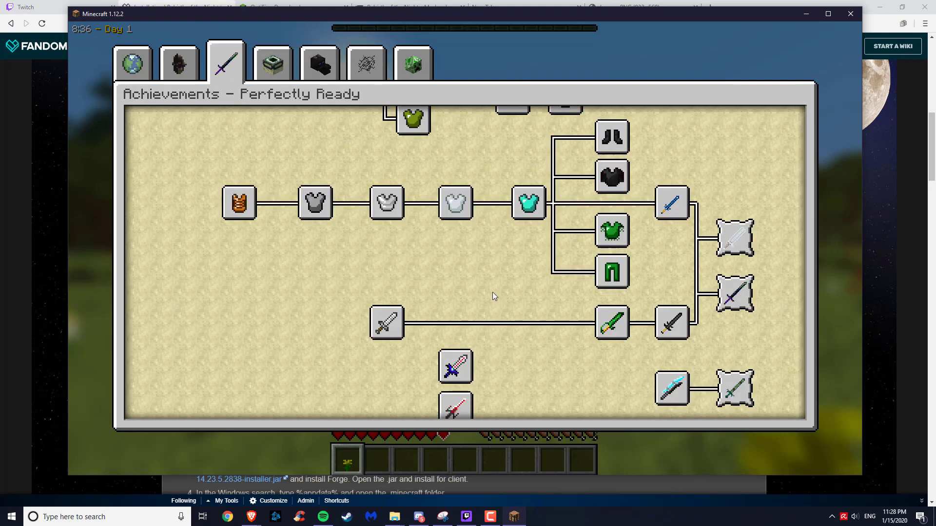
drag(492, 291, 508, 359)
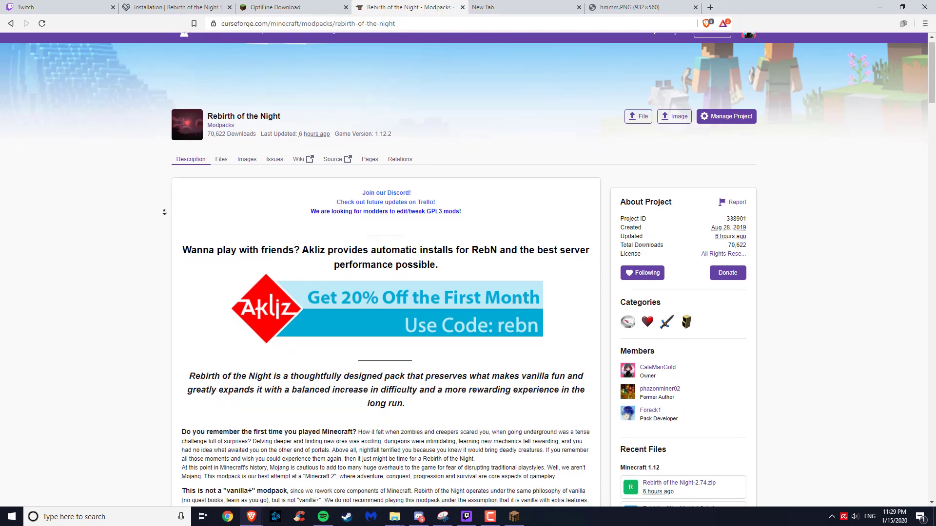
On the Rebirth of the Night CurseForge page, review the description, features and dimensions down to the recommended shaders
scroll(167, 228, down, 2)
scroll(167, 229, down, 6)
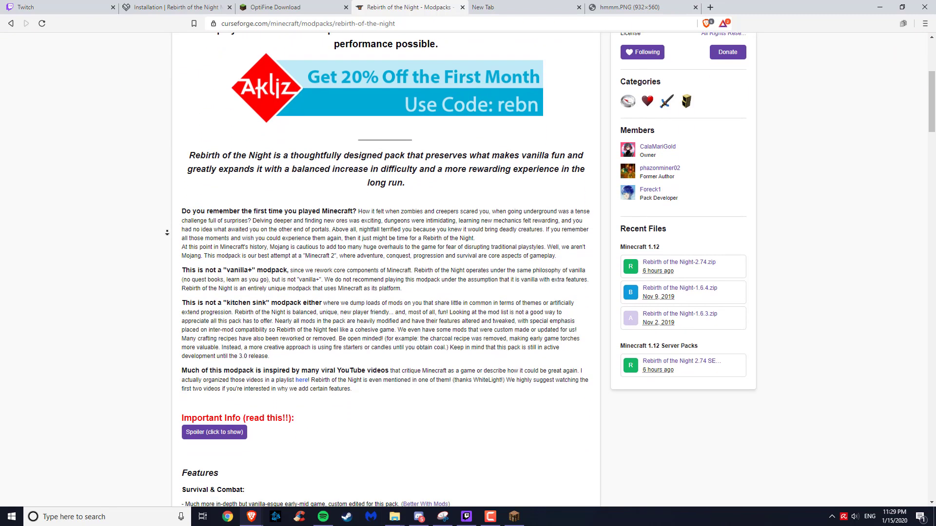
scroll(167, 235, down, 9)
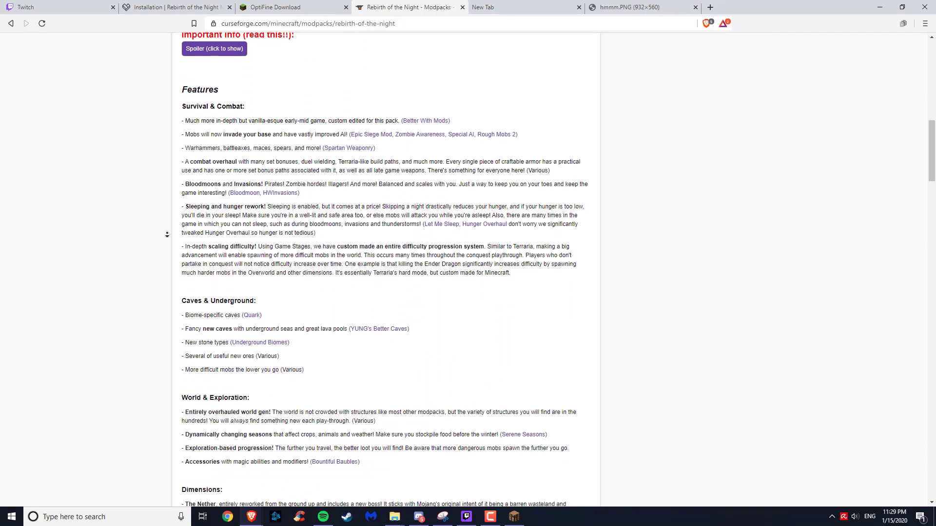
scroll(166, 253, down, 3)
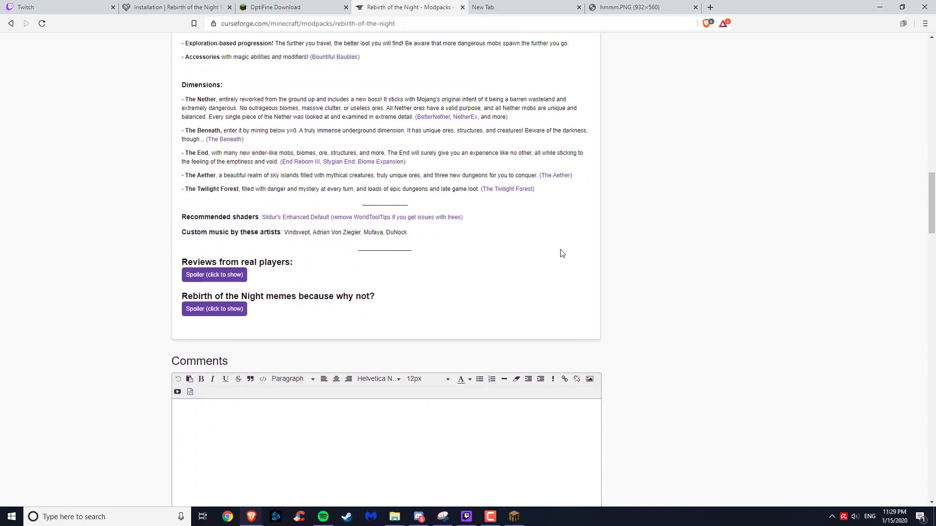
scroll(568, 274, up, 2)
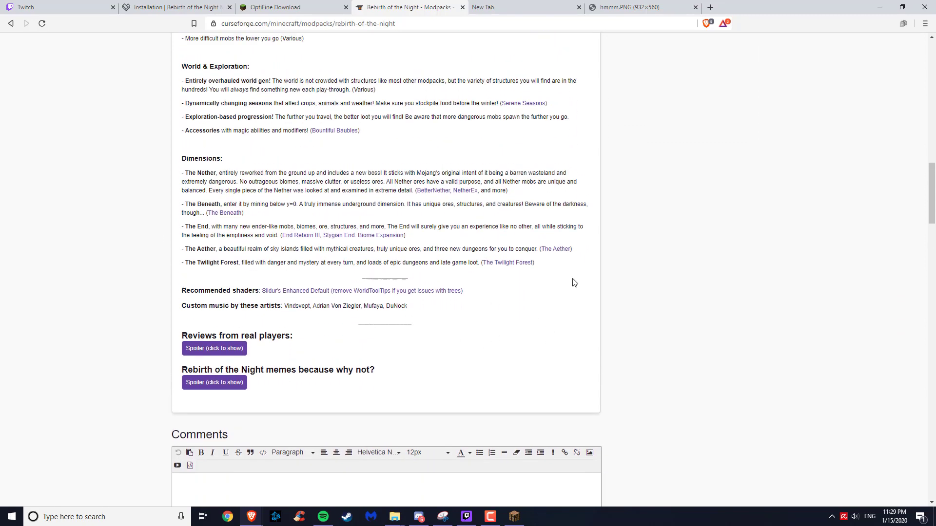
scroll(560, 316, up, 1)
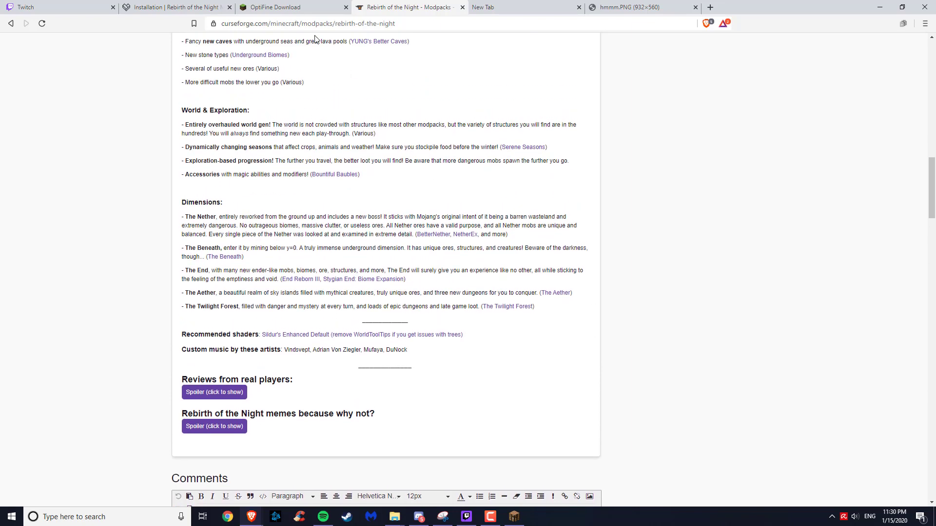
Open the recommended Sildur's Enhanced Default shaders link in a separate tab, highlight the WorldToolTips removal note, and switch to the forum thread
middle_click(294, 336)
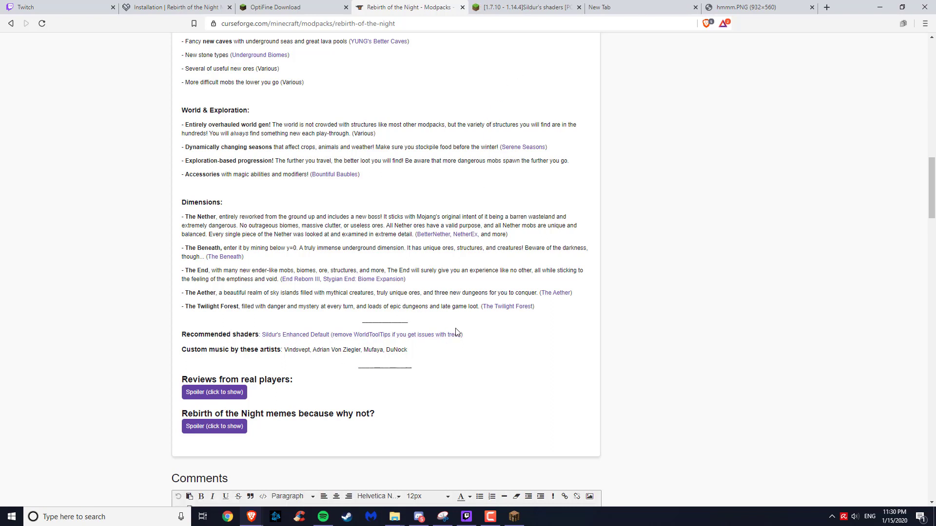
drag(463, 334, 363, 336)
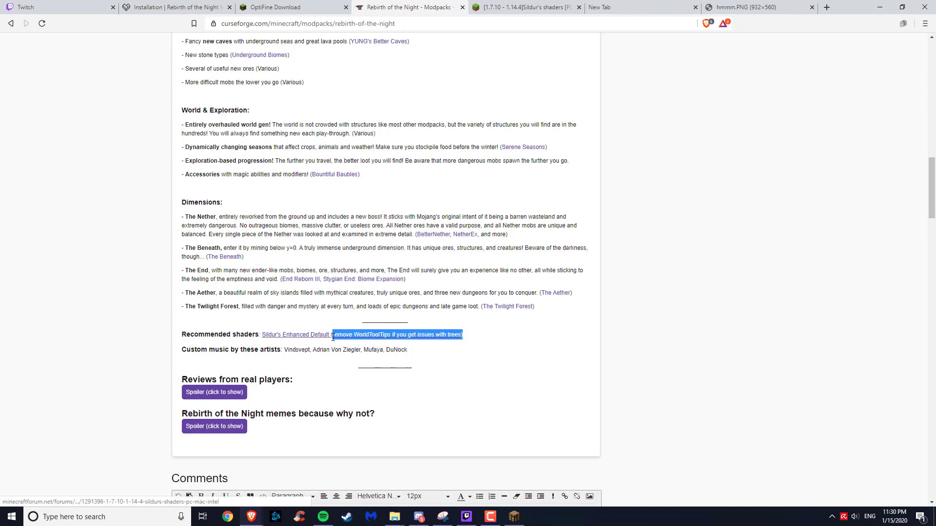
drag(497, 342, 516, 340)
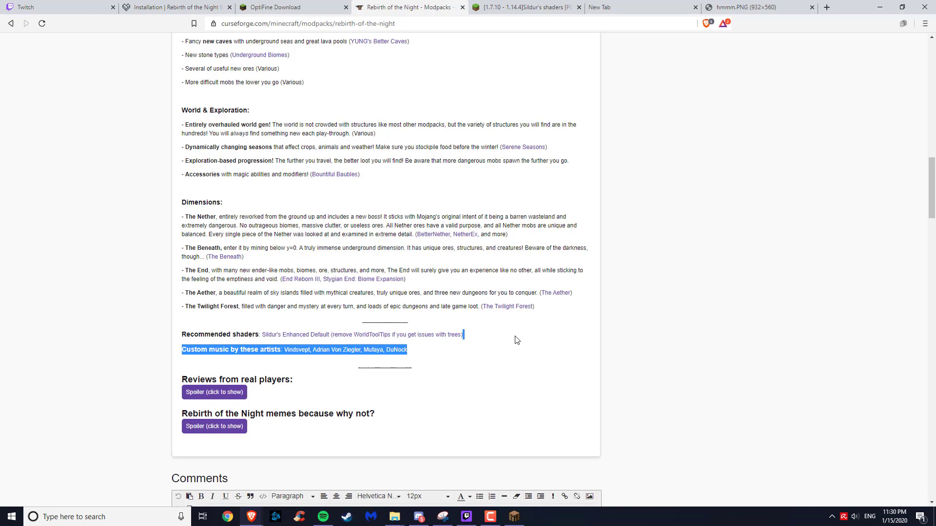
click(526, 247)
click(525, 6)
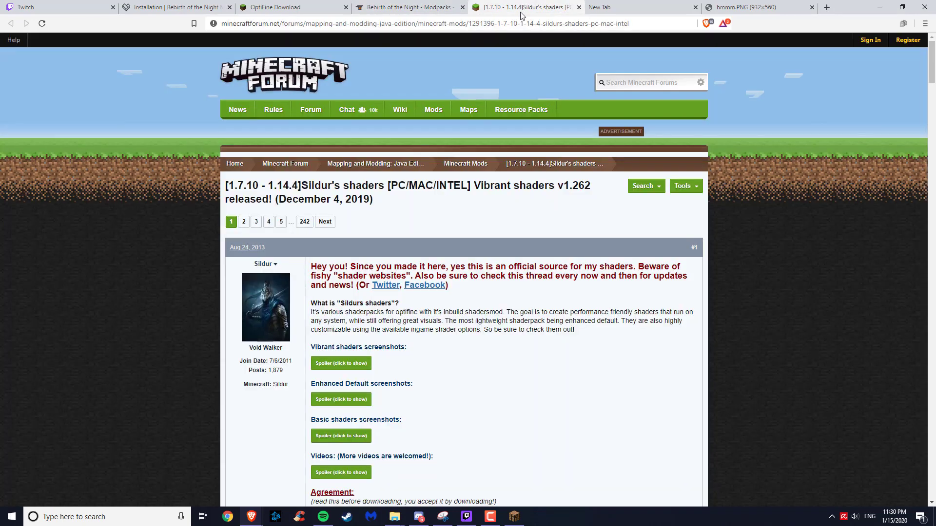
Find the author's download site in the shaders thread and download Sildur's Enhanced Default v1.10
scroll(511, 285, down, 7)
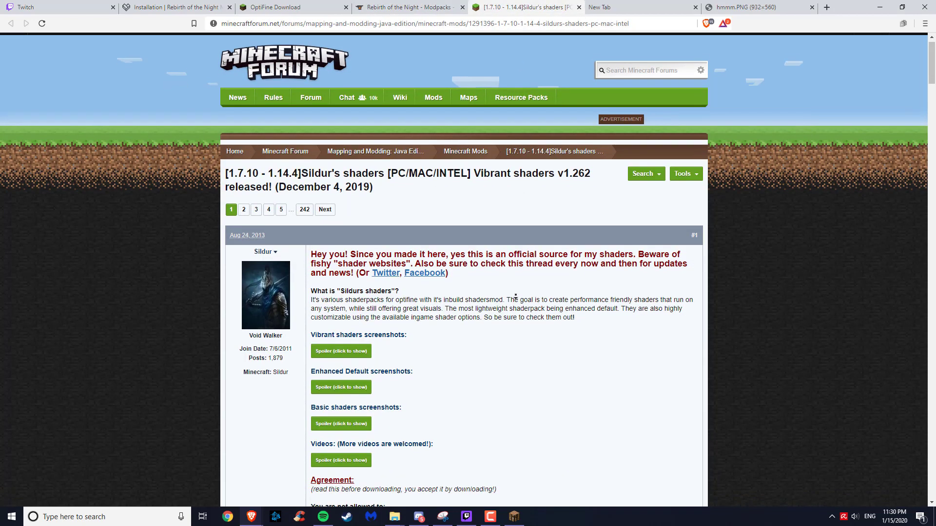
scroll(509, 313, down, 2)
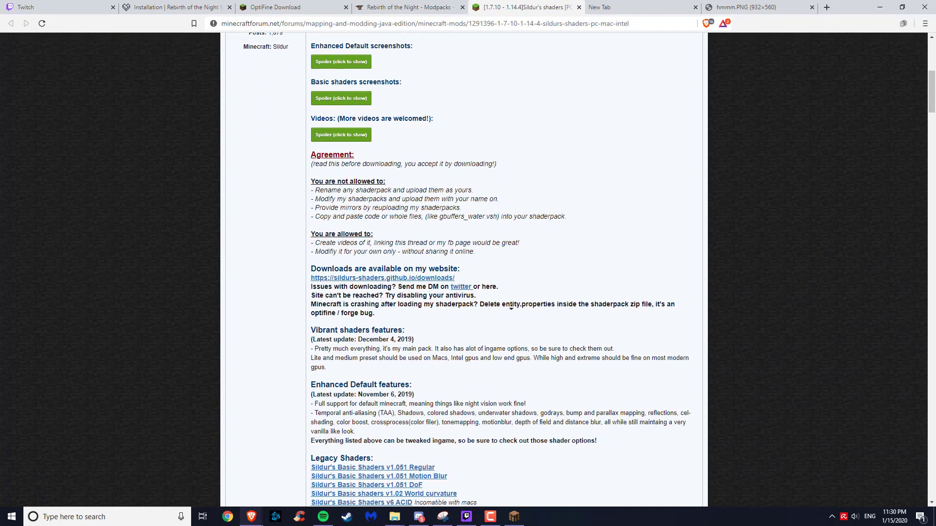
scroll(512, 266, up, 3)
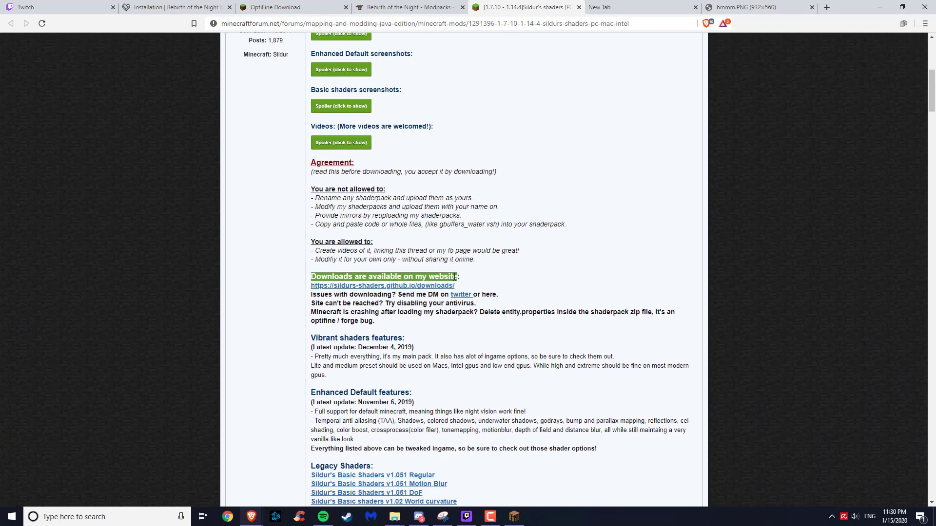
click(418, 287)
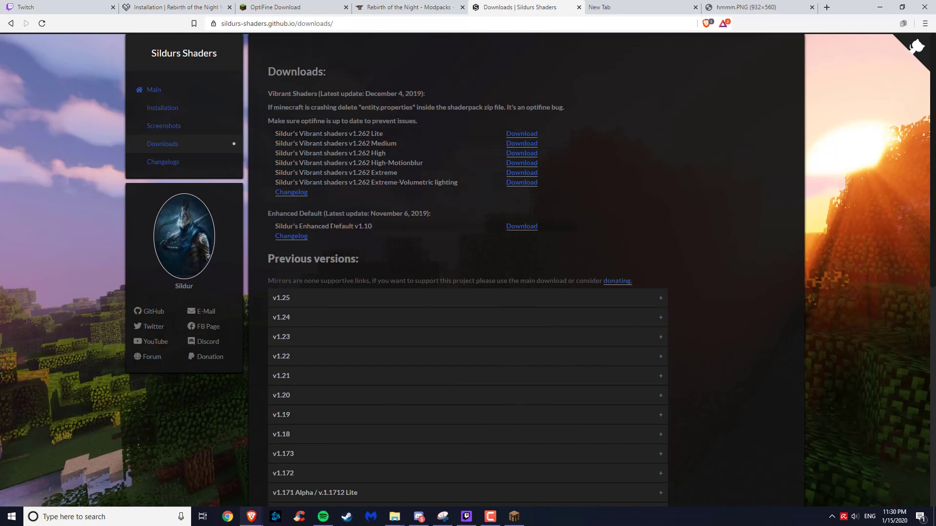
click(529, 232)
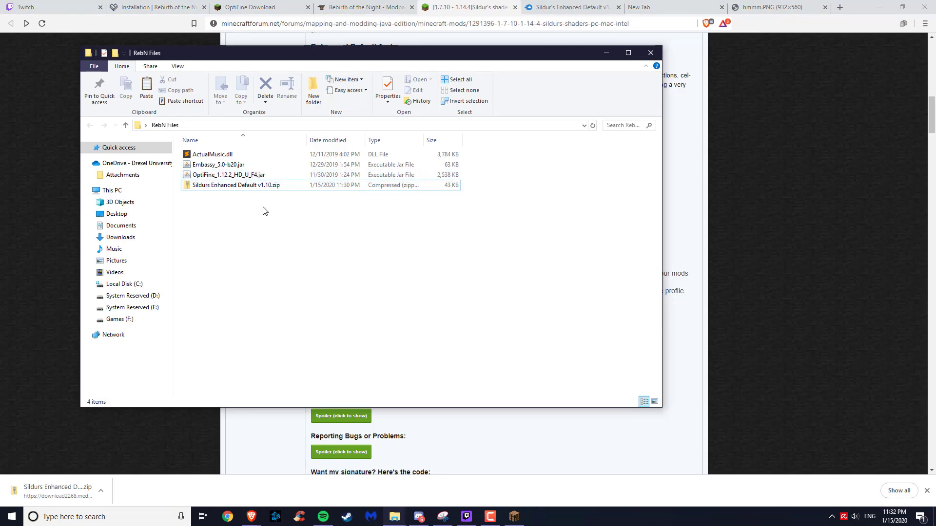
Copy Sildurs Enhanced Default v1.10.zip from the RebN Files folder into the shaderpacks folder of the Rebirth of the Night instance
click(251, 187)
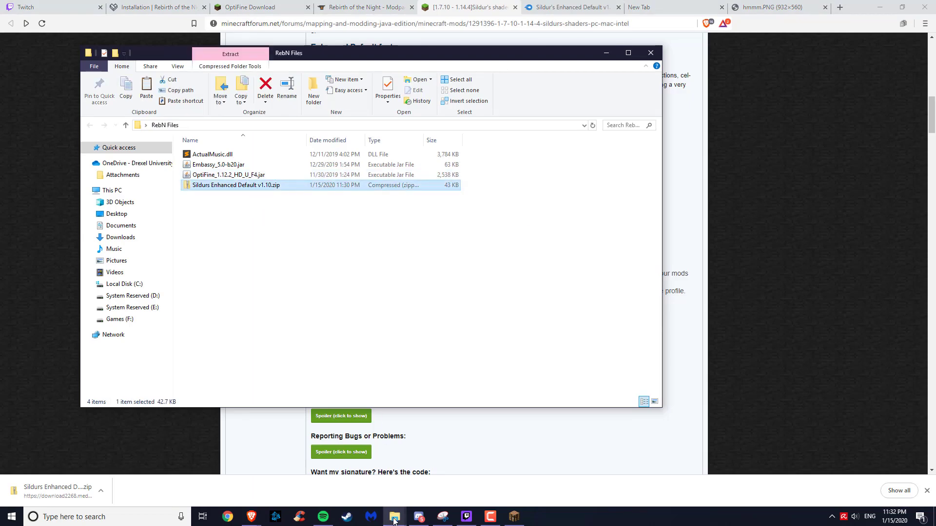
mouse_move(393, 520)
click(344, 485)
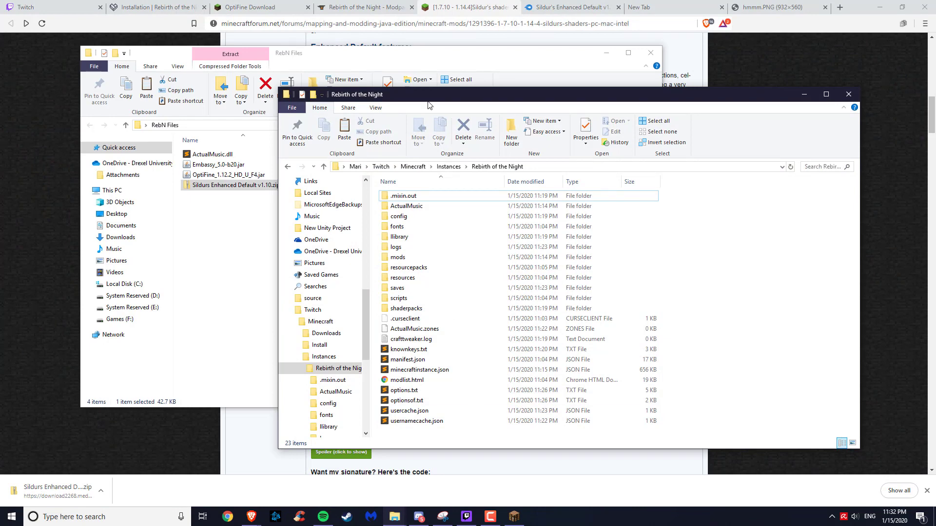
drag(428, 101, 467, 94)
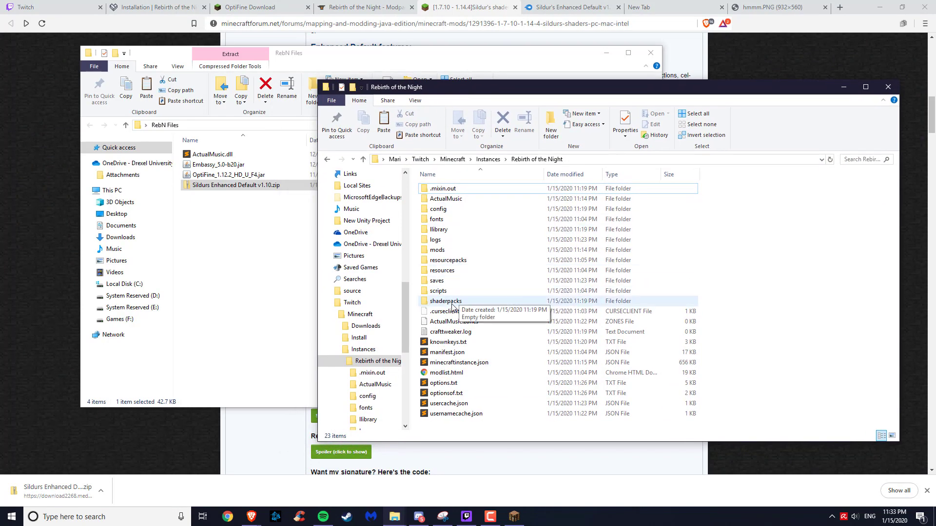
double_click(445, 302)
click(248, 188)
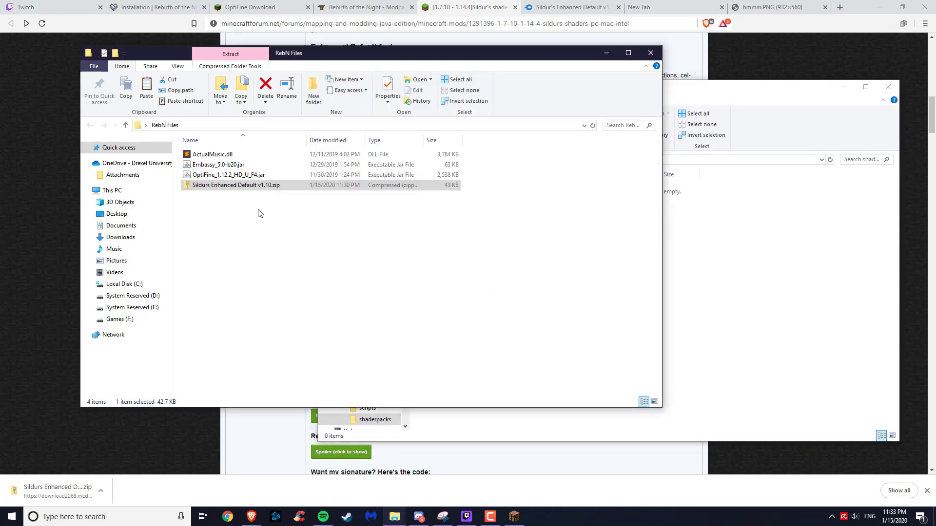
click(721, 264)
key(ctrl+v)
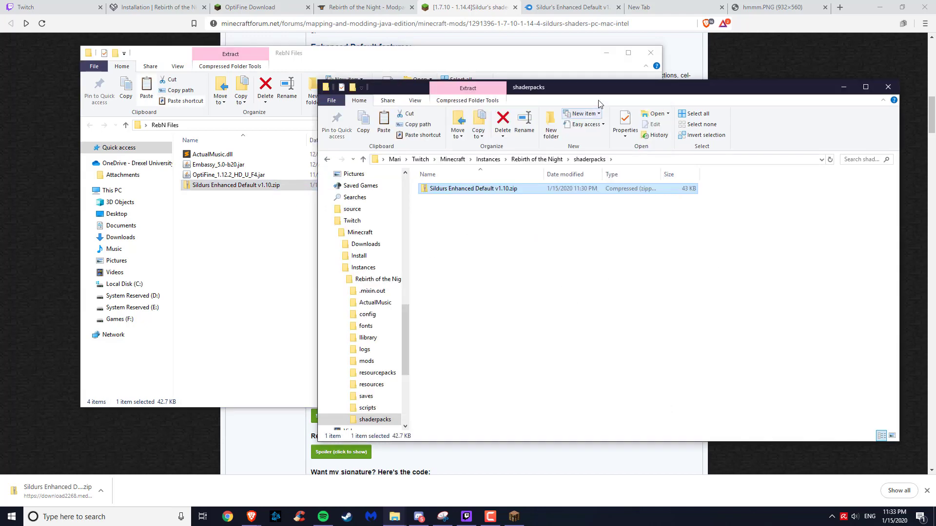
drag(598, 91, 521, 81)
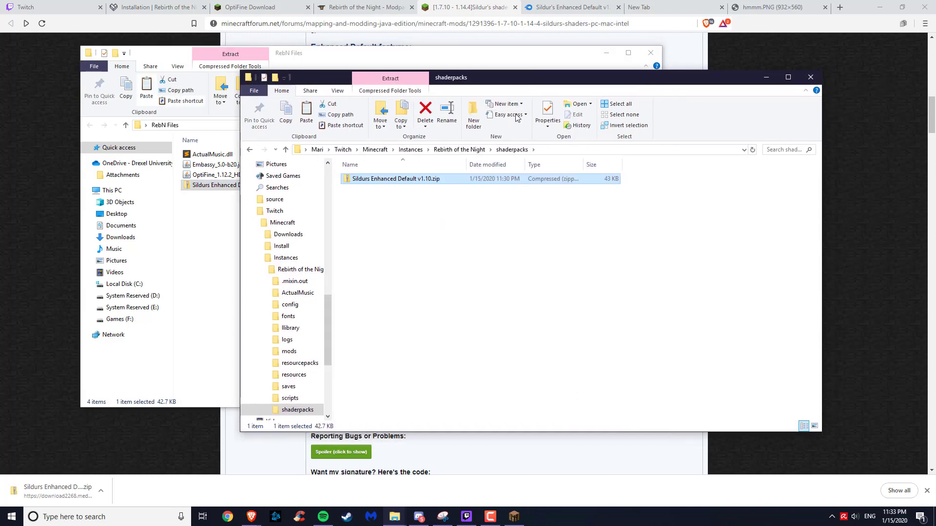
Switch to Minecraft and open the Shaders settings from the video options
click(514, 518)
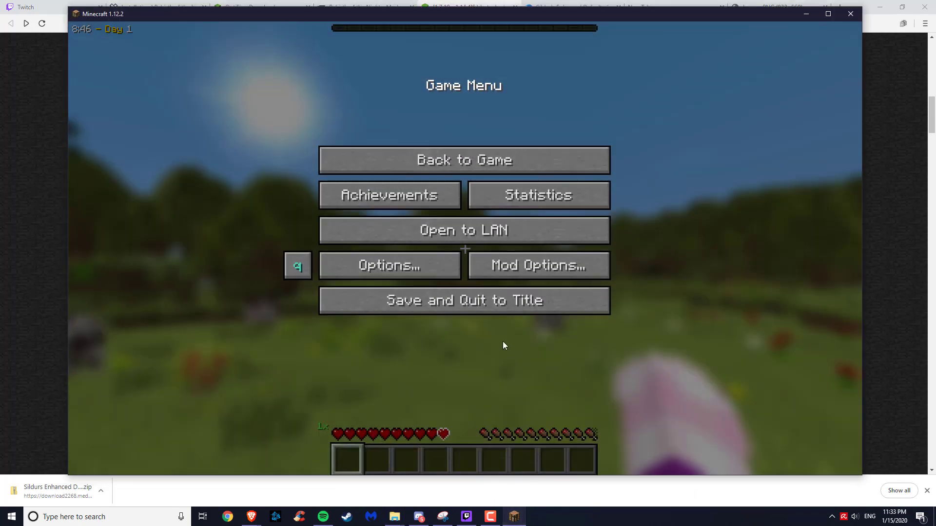
click(402, 254)
click(392, 212)
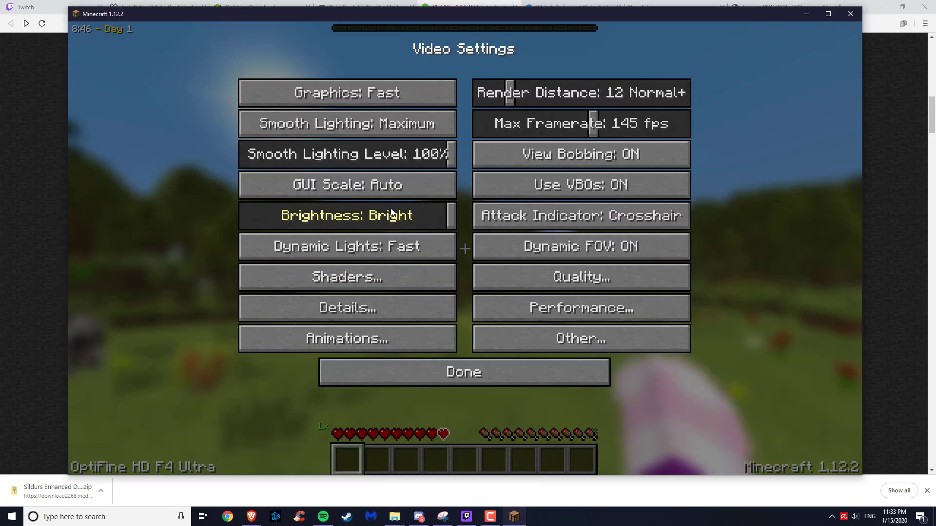
click(367, 282)
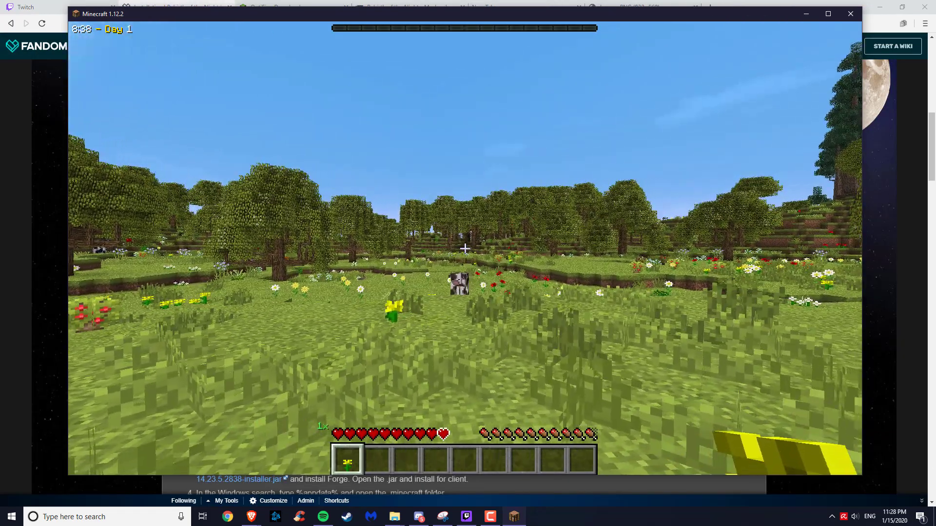
Walk across the flower meadow toward the cows and plant the held yellow flower on a grass block
key(w)
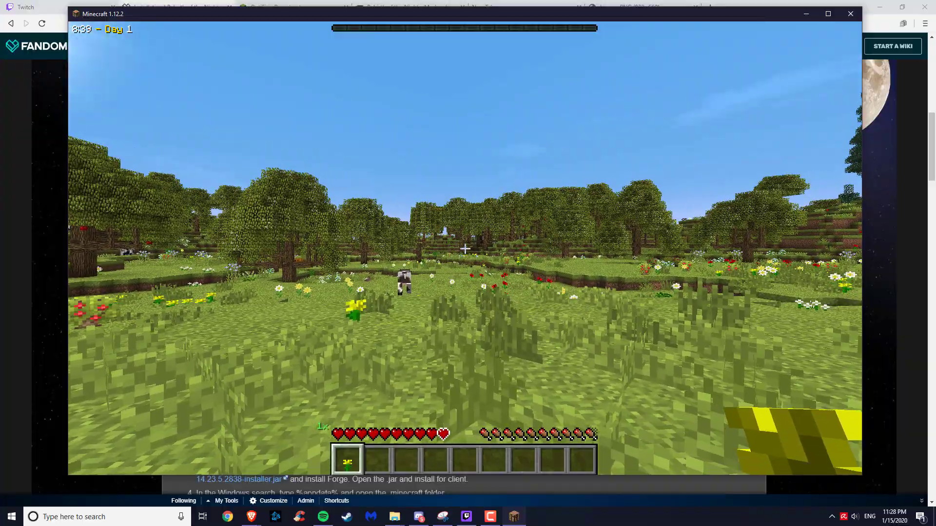
key(w)
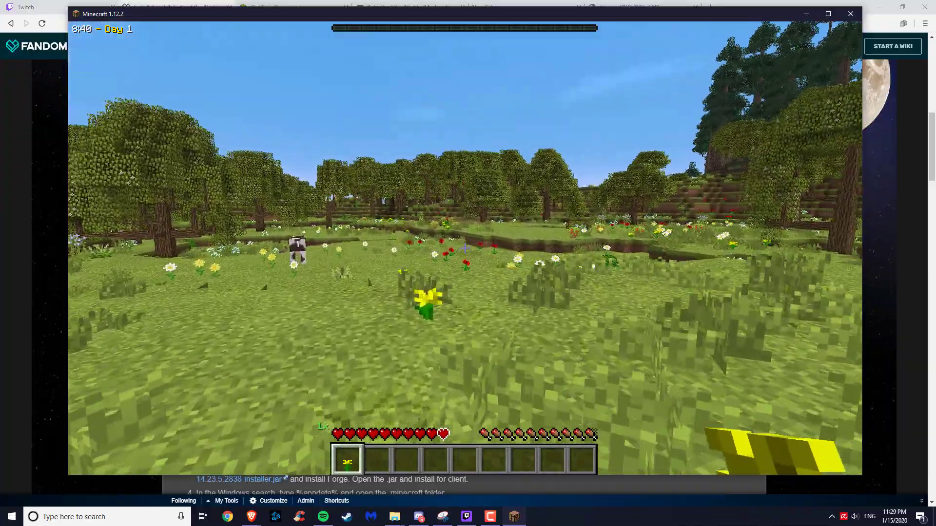
key(w)
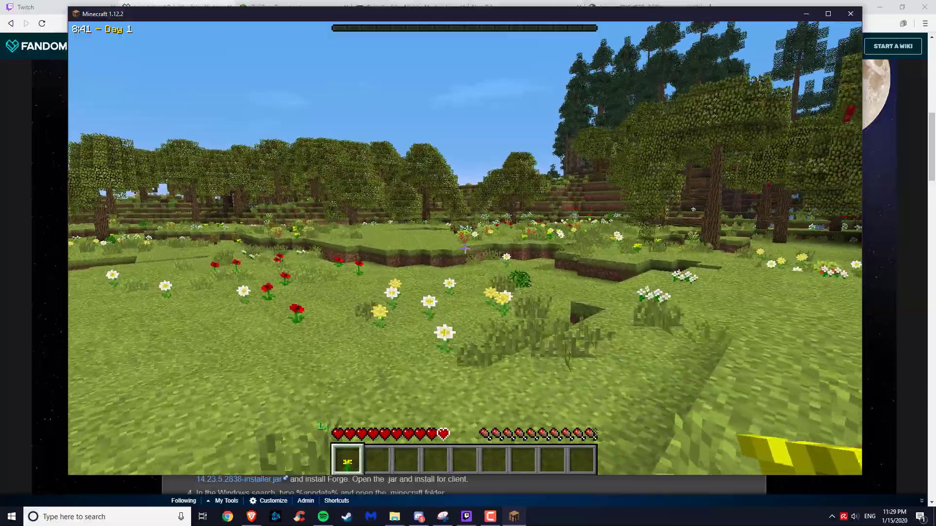
key(w)
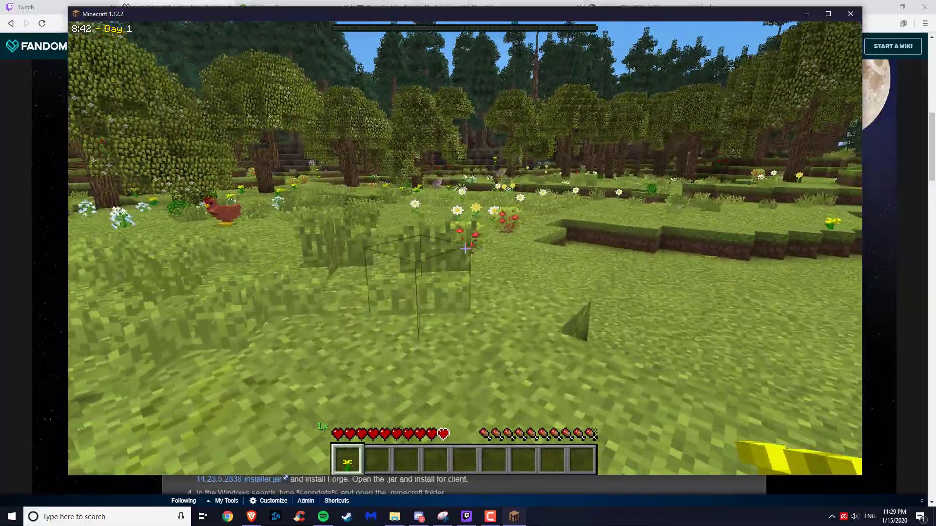
key(w)
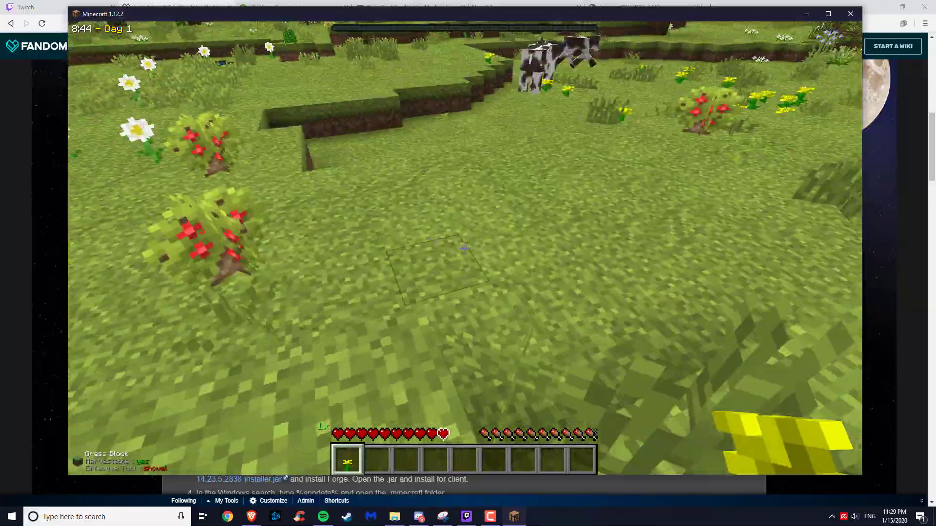
right_click(465, 248)
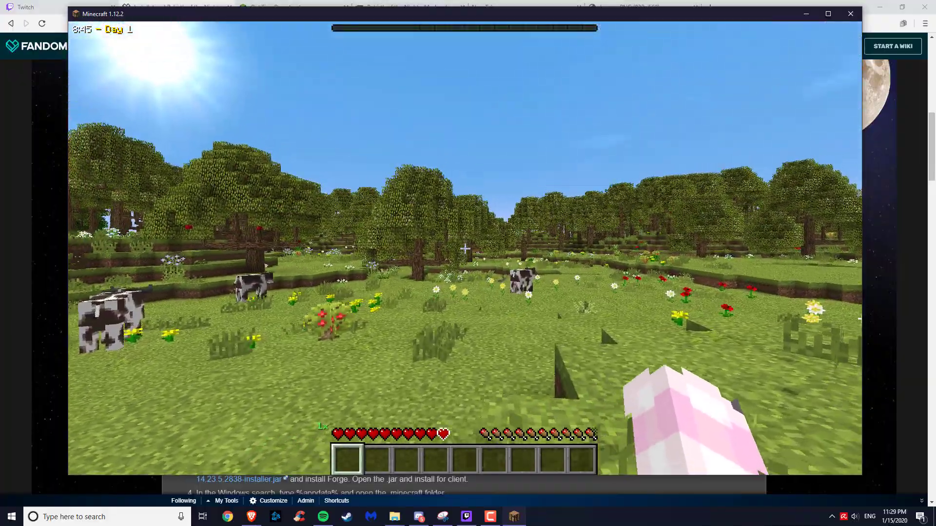